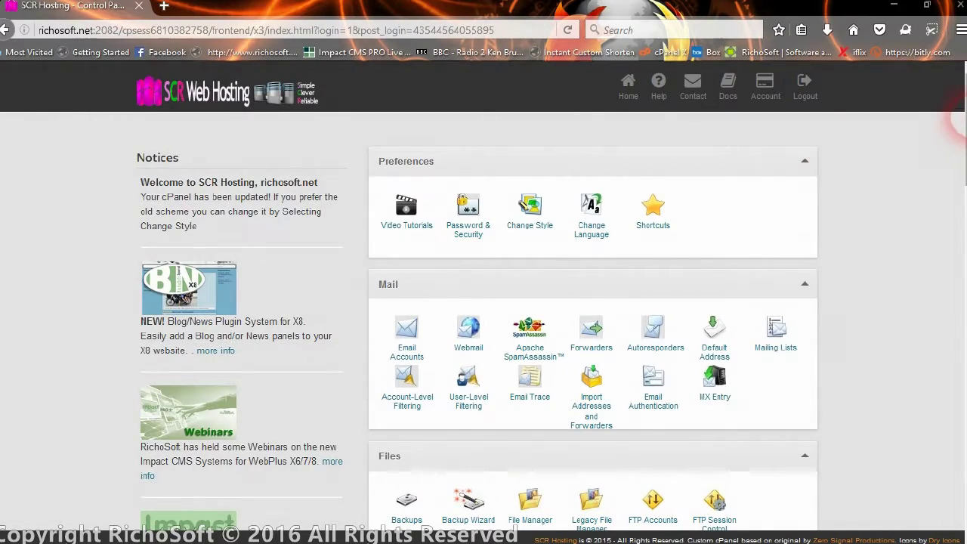
Scroll the cPanel home page down to the Databases section with MySQL Databases.
{"action": "scroll", "coordinate": [961, 134], "scroll_direction": "down", "scroll_amount": 1}
{"action": "scroll", "coordinate": [958, 132], "scroll_direction": "down", "scroll_amount": 10}
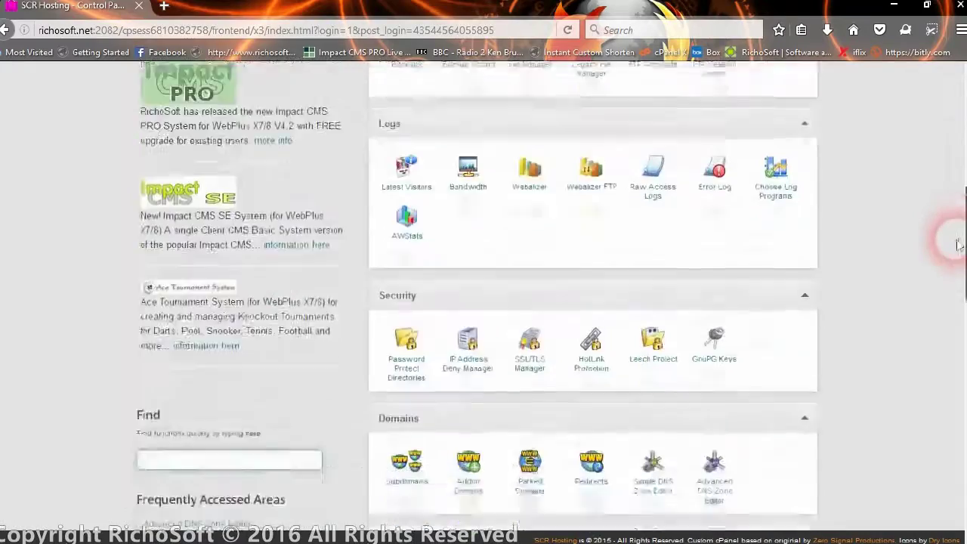
{"action": "scroll", "coordinate": [958, 248], "scroll_direction": "down", "scroll_amount": 2}
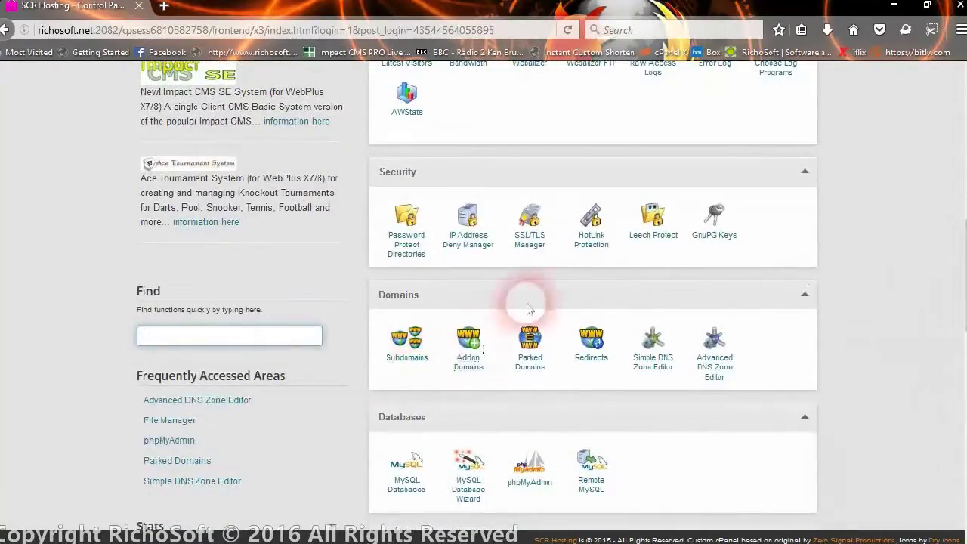
{"action": "scroll", "coordinate": [544, 299], "scroll_direction": "down", "scroll_amount": 3}
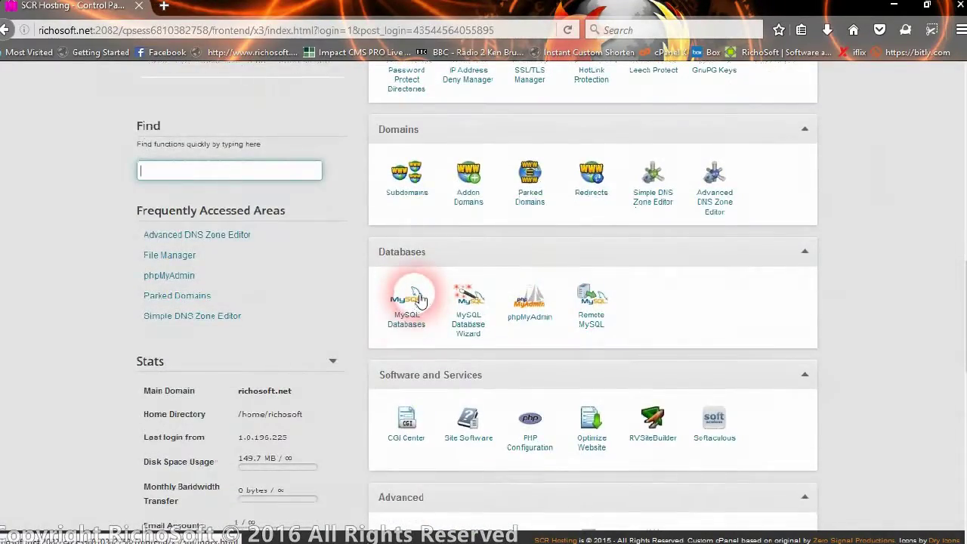
{"action": "scroll", "coordinate": [416, 295], "scroll_direction": "up", "scroll_amount": 15}
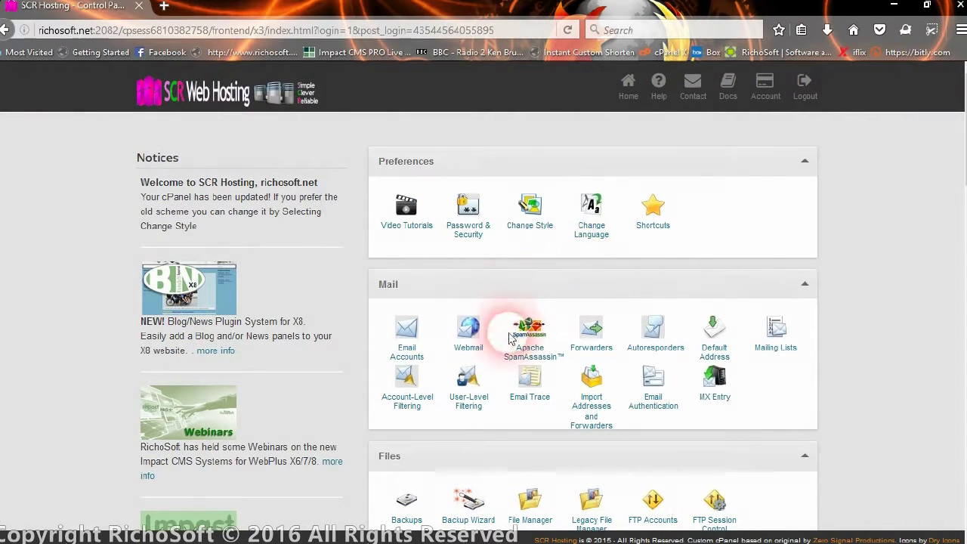
{"action": "scroll", "coordinate": [512, 332], "scroll_direction": "down", "scroll_amount": 5}
{"action": "scroll", "coordinate": [495, 321], "scroll_direction": "down", "scroll_amount": 10}
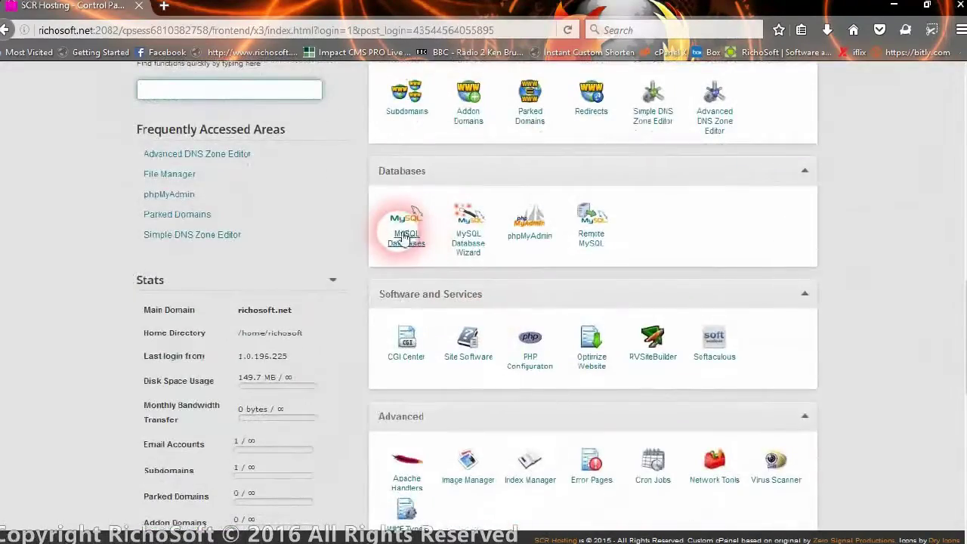
Open MySQL Databases and create a database named mobisubs after the richosof_ prefix.
{"action": "left_click", "coordinate": [406, 236]}
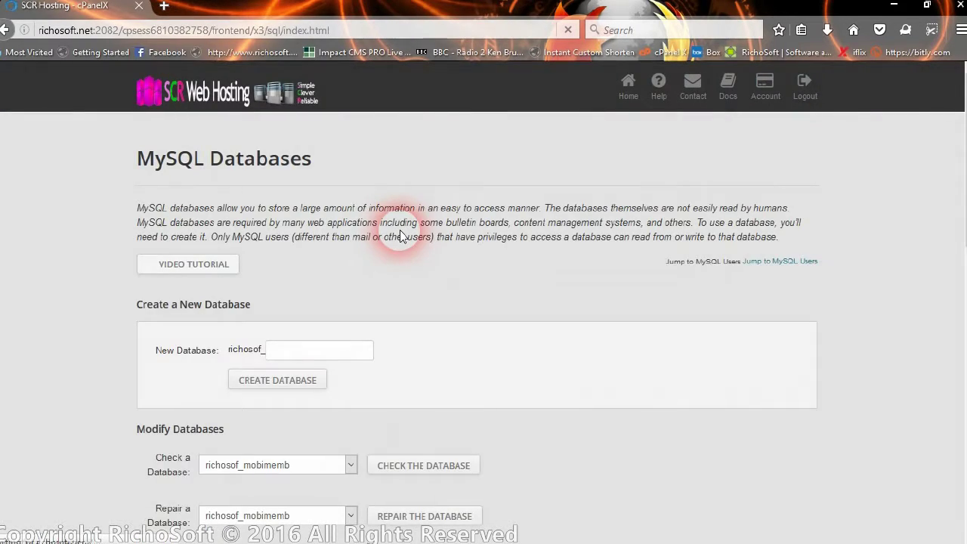
{"action": "scroll", "coordinate": [507, 340], "scroll_direction": "down", "scroll_amount": 4}
{"action": "left_click", "coordinate": [288, 185]}
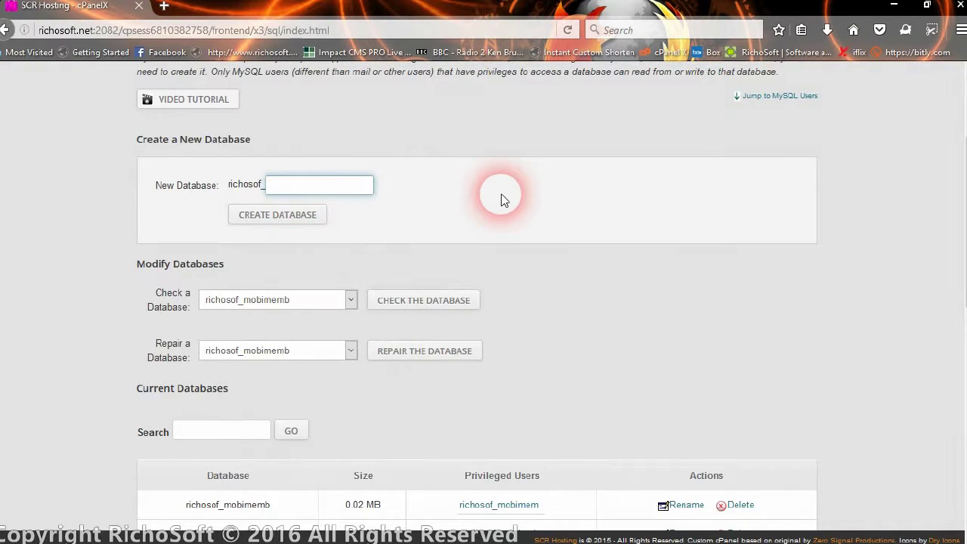
{"action": "type", "text": "mbisubs"}
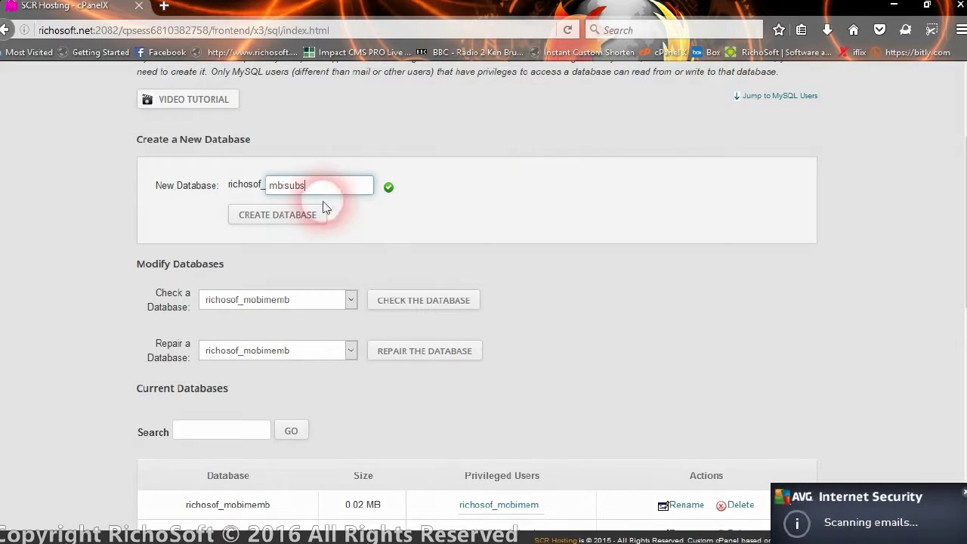
{"action": "left_click", "coordinate": [277, 188]}
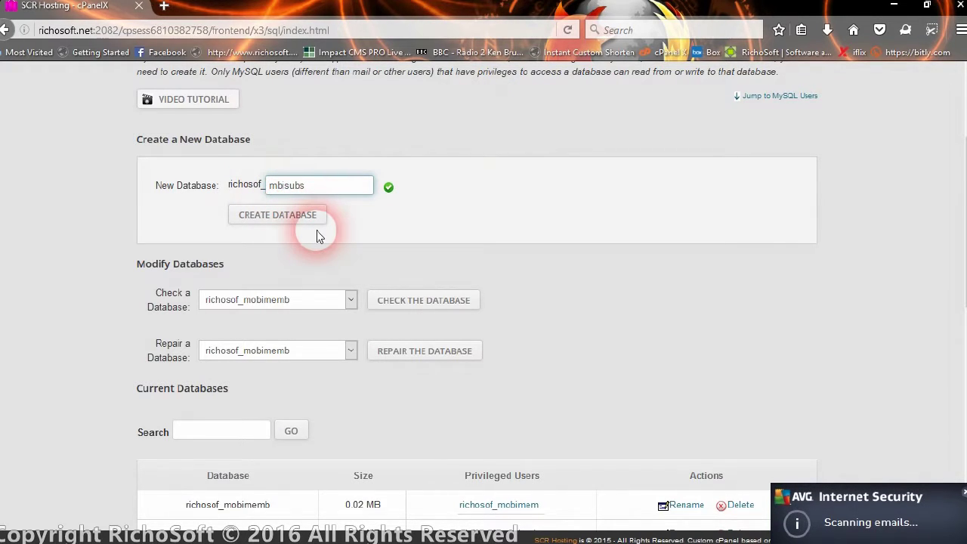
{"action": "type", "text": "o"}
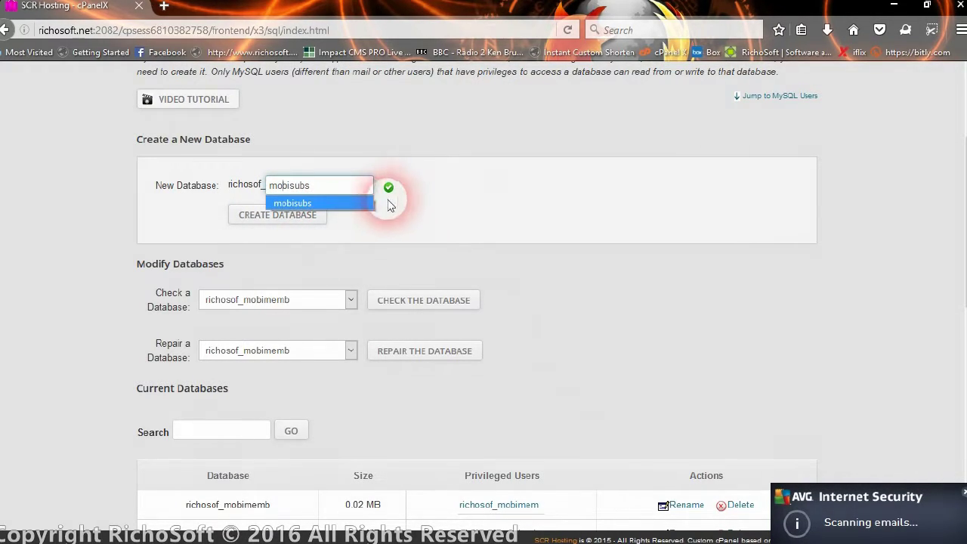
{"action": "left_click", "coordinate": [395, 201]}
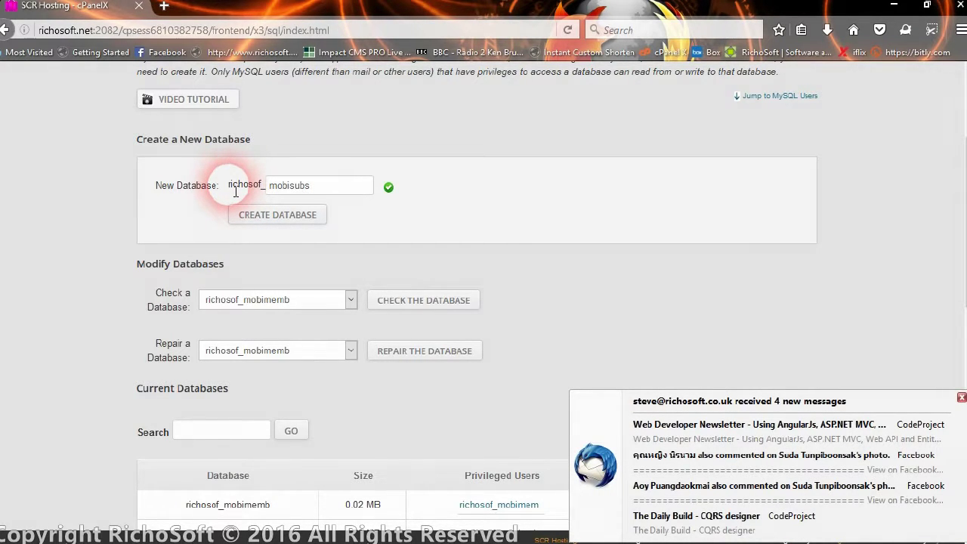
{"action": "left_click_drag", "start_coordinate": [235, 191], "coordinate": [264, 192]}
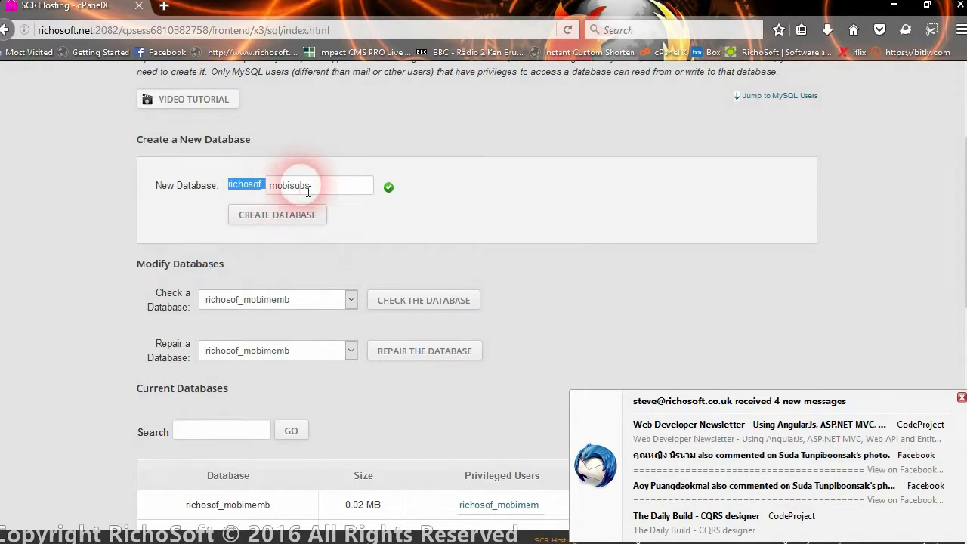
{"action": "left_click", "coordinate": [307, 190]}
{"action": "left_click", "coordinate": [281, 219]}
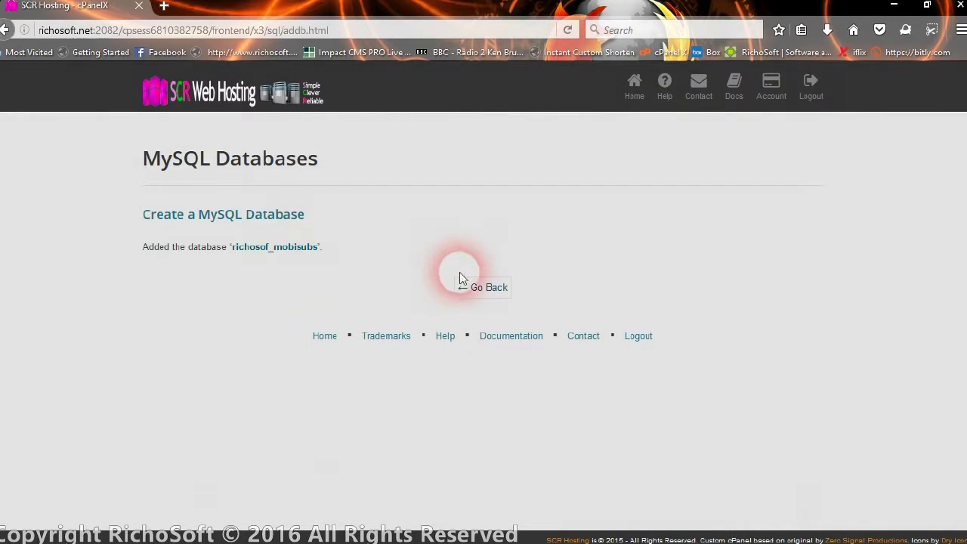
Add MySQL user richosof_mobi1 with a strong password entered twice.
{"action": "left_click", "coordinate": [472, 291]}
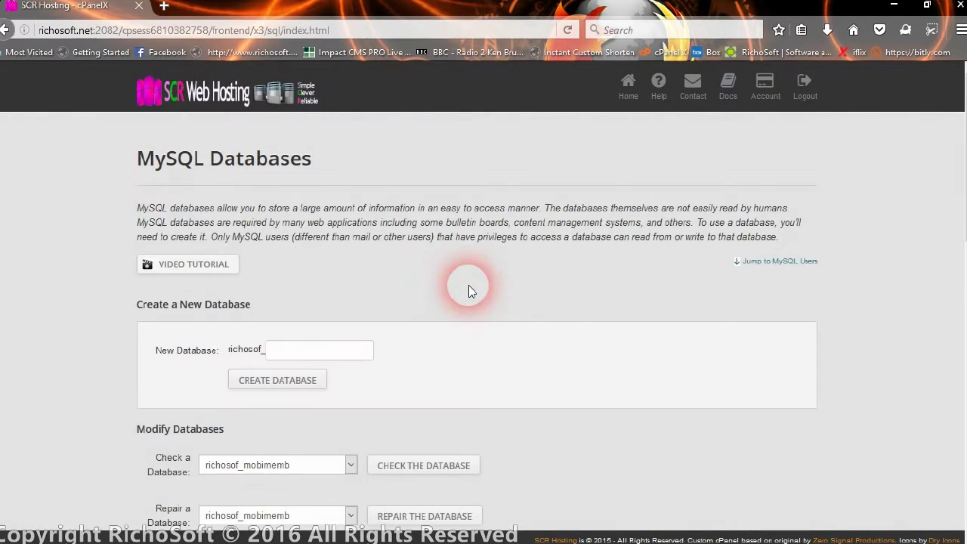
{"action": "scroll", "coordinate": [360, 264], "scroll_direction": "down", "scroll_amount": 5}
{"action": "scroll", "coordinate": [362, 268], "scroll_direction": "up", "scroll_amount": 4}
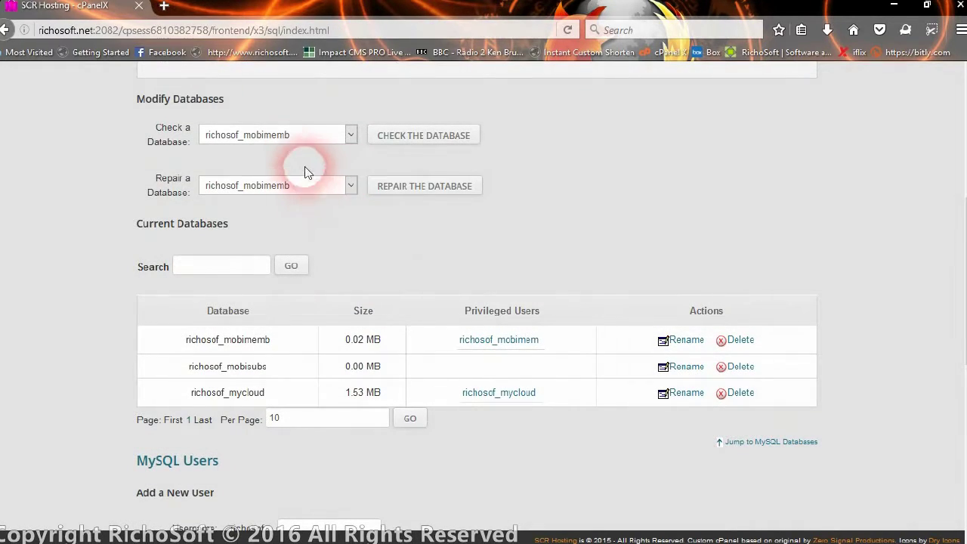
{"action": "scroll", "coordinate": [314, 246], "scroll_direction": "down", "scroll_amount": 8}
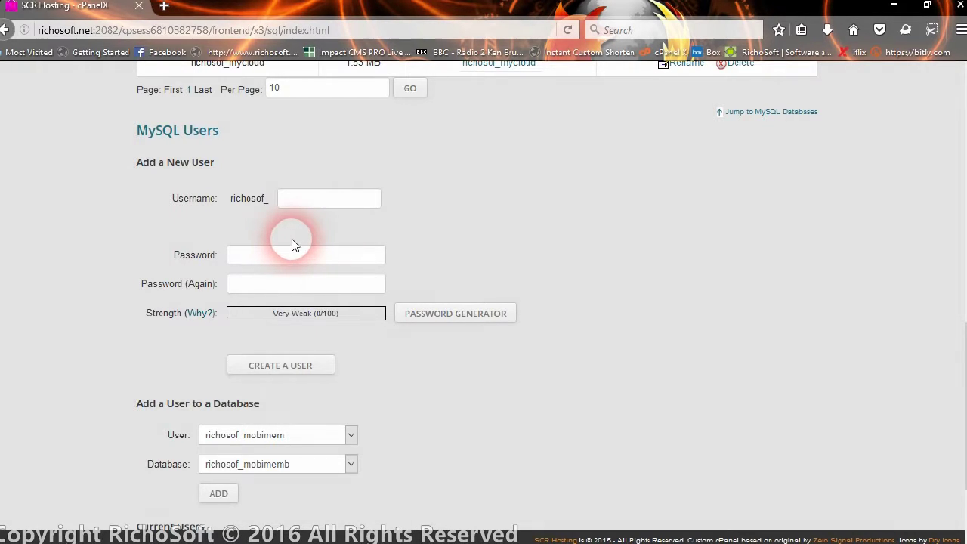
{"action": "left_click", "coordinate": [305, 200]}
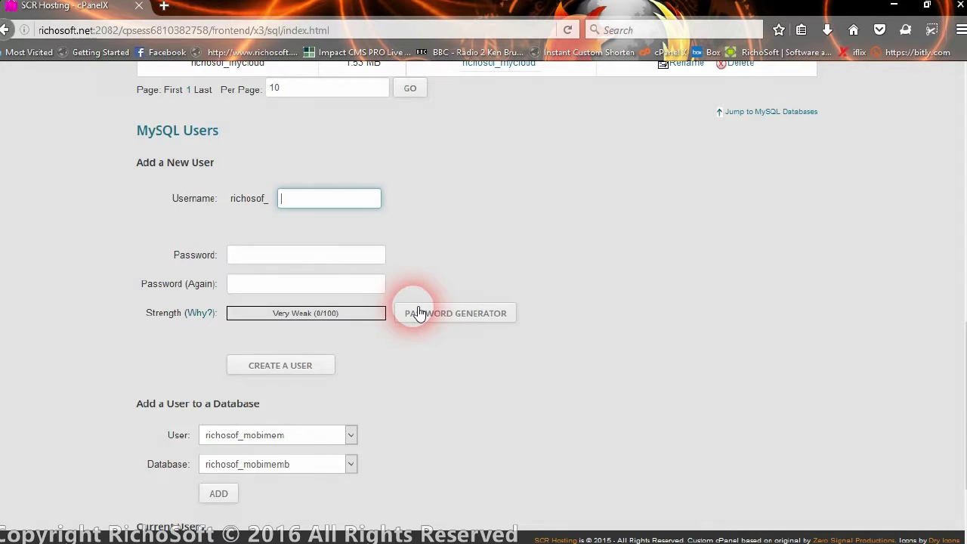
{"action": "type", "text": "mobi"}
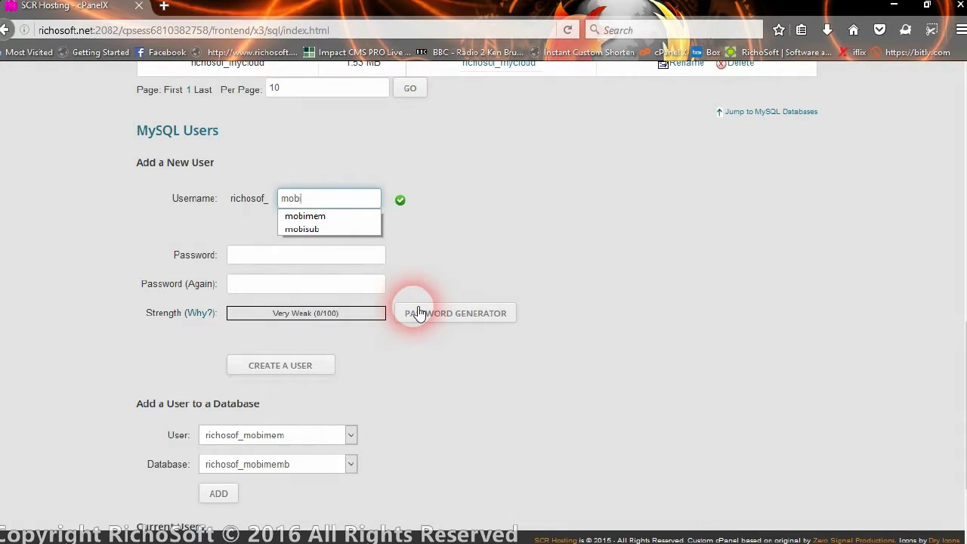
{"action": "type", "text": "1"}
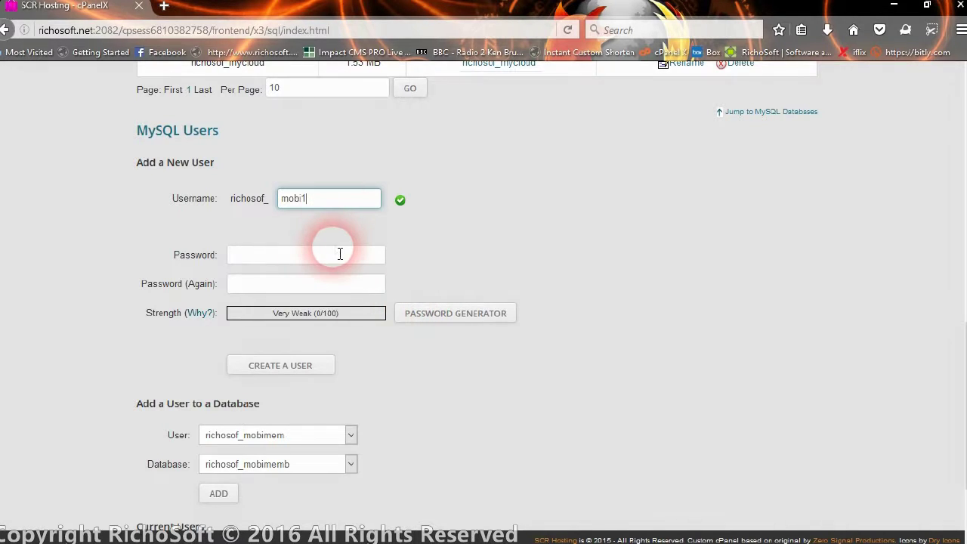
{"action": "left_click", "coordinate": [325, 261]}
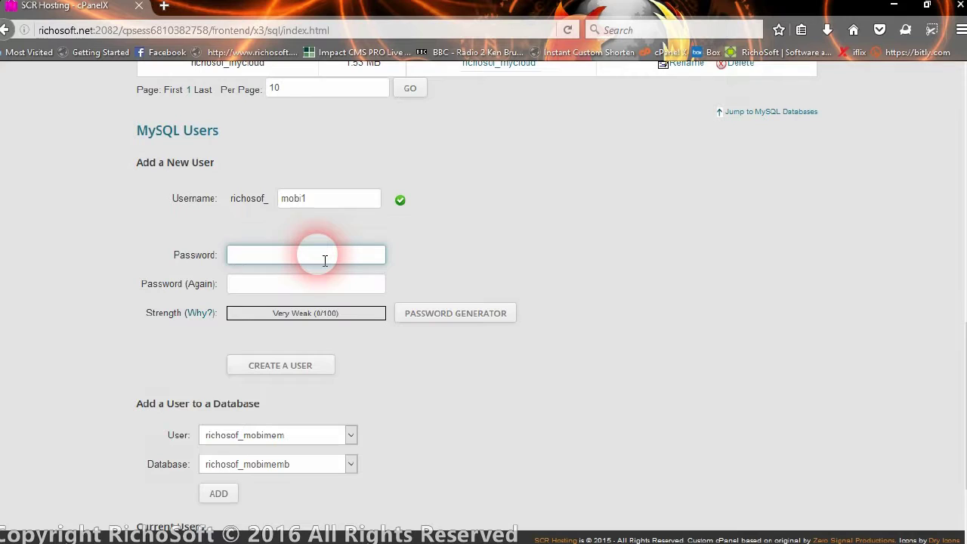
{"action": "type", "text": "*****"}
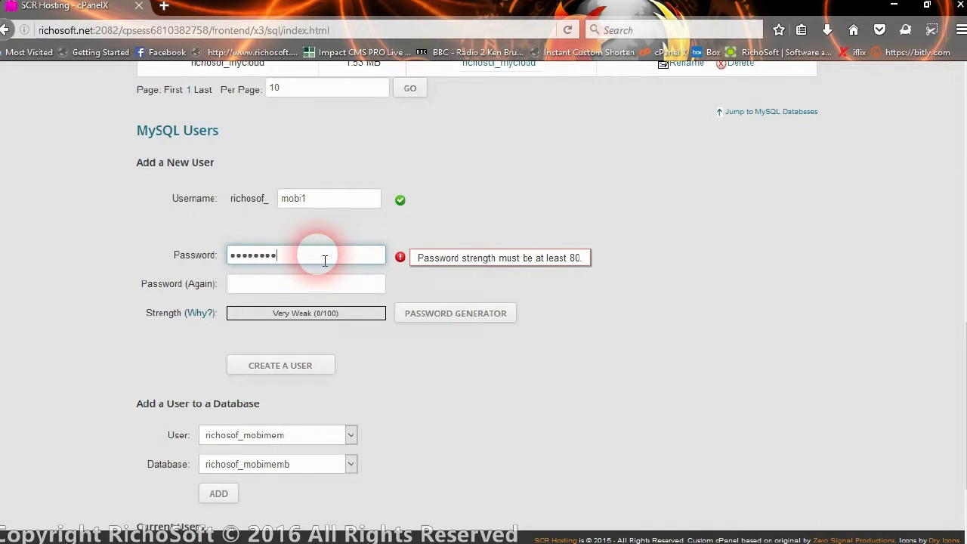
{"action": "left_click", "coordinate": [291, 286]}
{"action": "type", "text": "**"}
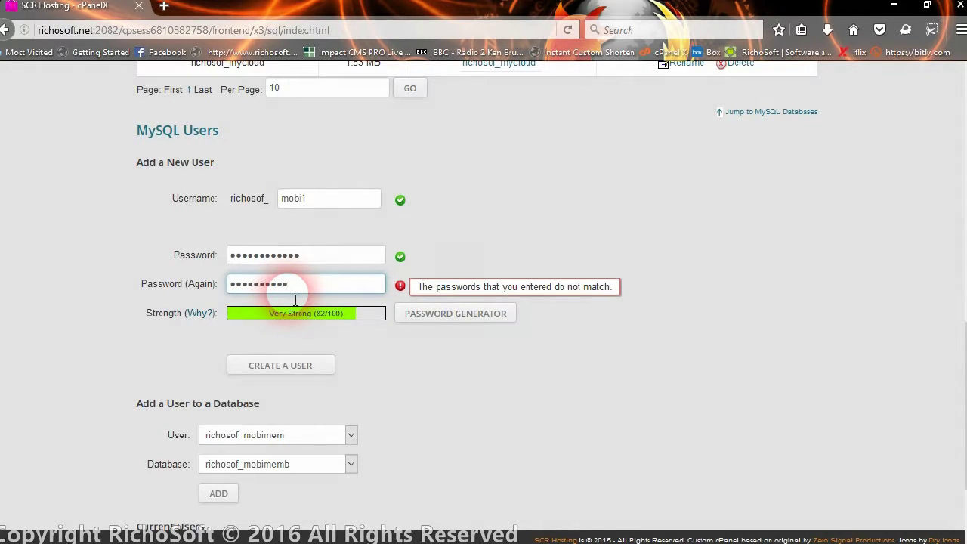
{"action": "type", "text": "**********"}
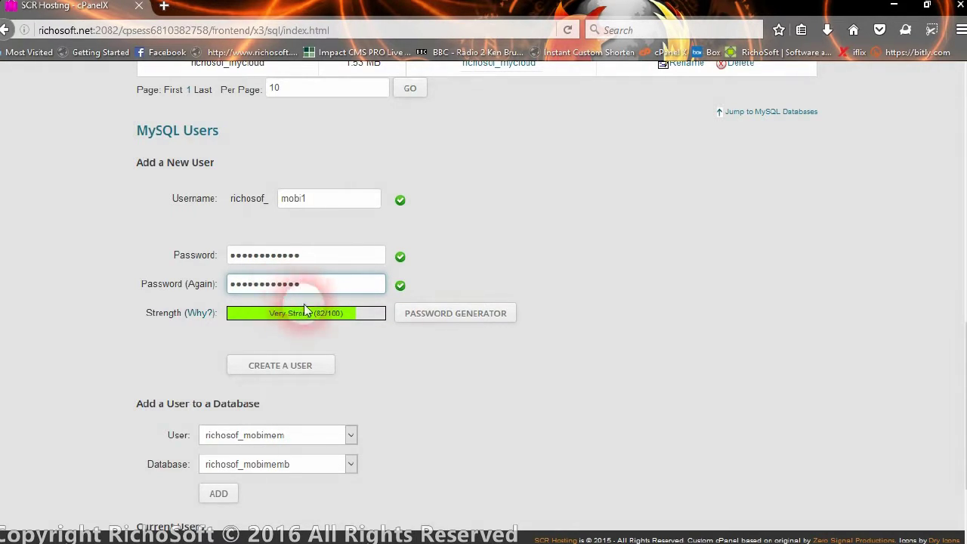
{"action": "left_click", "coordinate": [291, 370]}
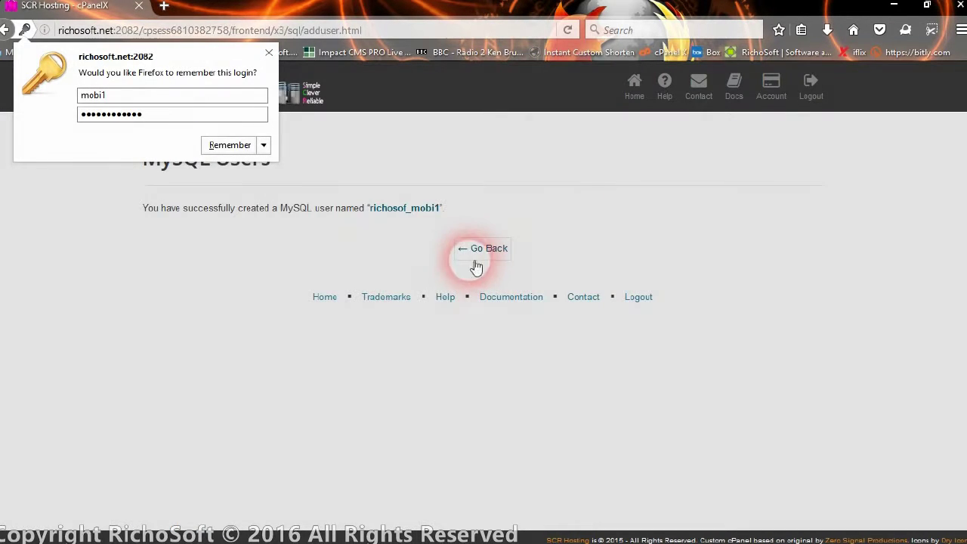
Add user richosof_mobi1 to the richosof_mobisubs database.
{"action": "left_click", "coordinate": [478, 256]}
{"action": "scroll", "coordinate": [313, 269], "scroll_direction": "down", "scroll_amount": 10}
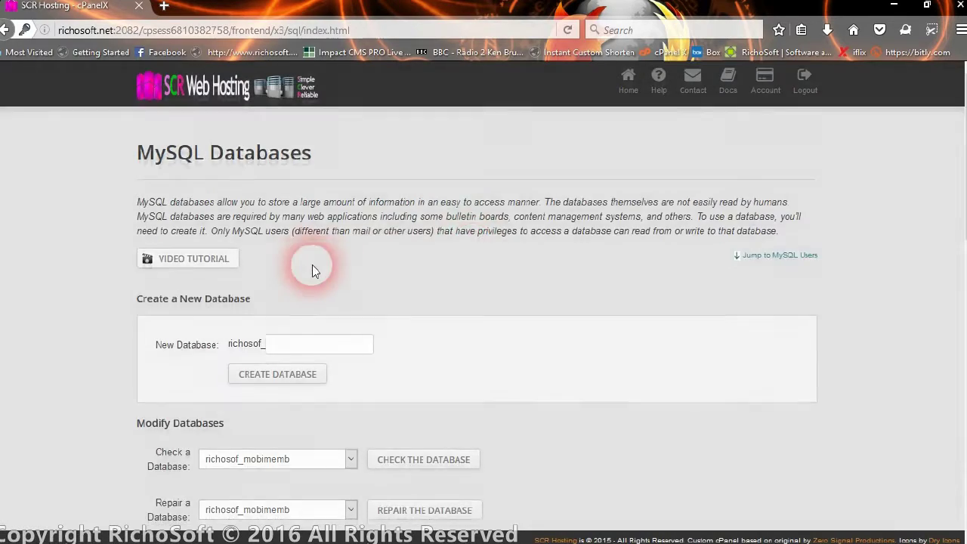
{"action": "scroll", "coordinate": [318, 276], "scroll_direction": "down", "scroll_amount": 1}
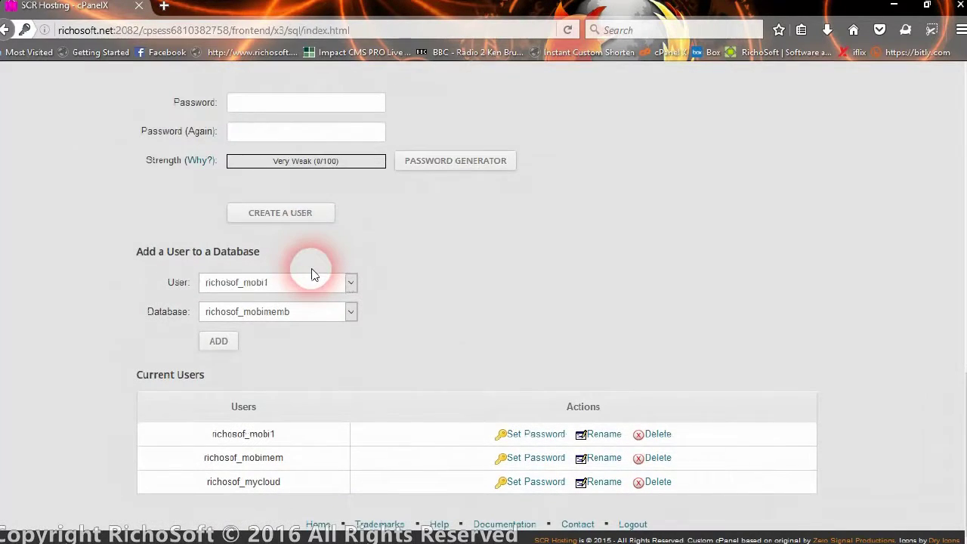
{"action": "left_click", "coordinate": [302, 284]}
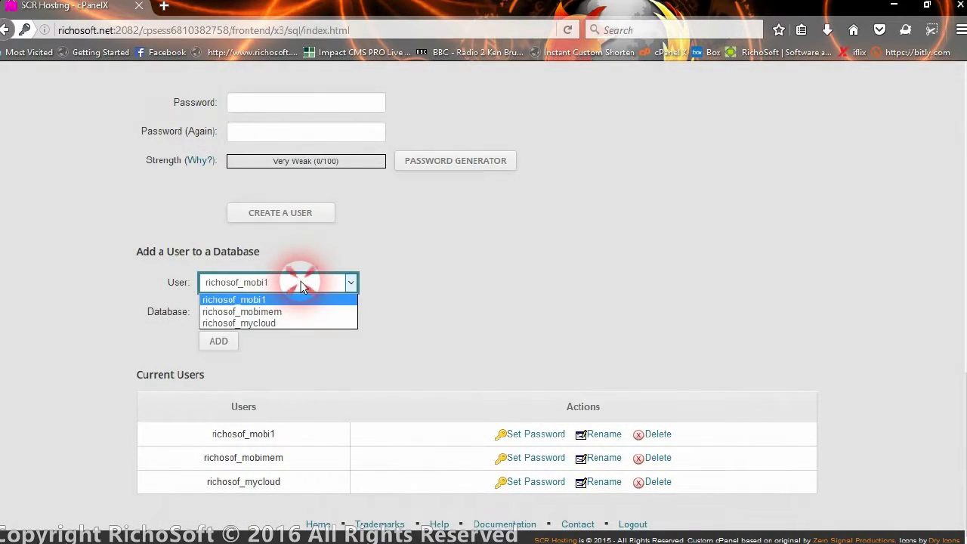
{"action": "left_click", "coordinate": [302, 285]}
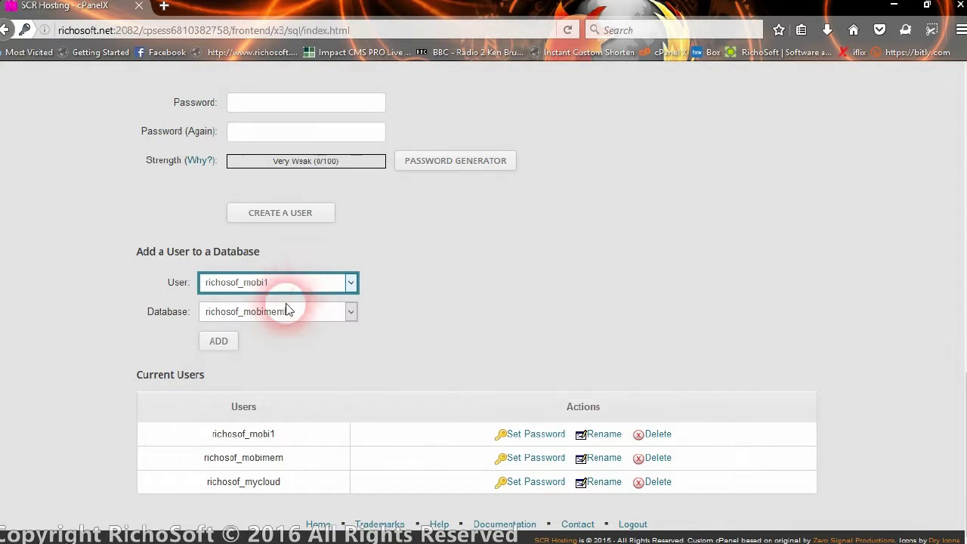
{"action": "left_click", "coordinate": [282, 313]}
{"action": "left_click", "coordinate": [272, 341]}
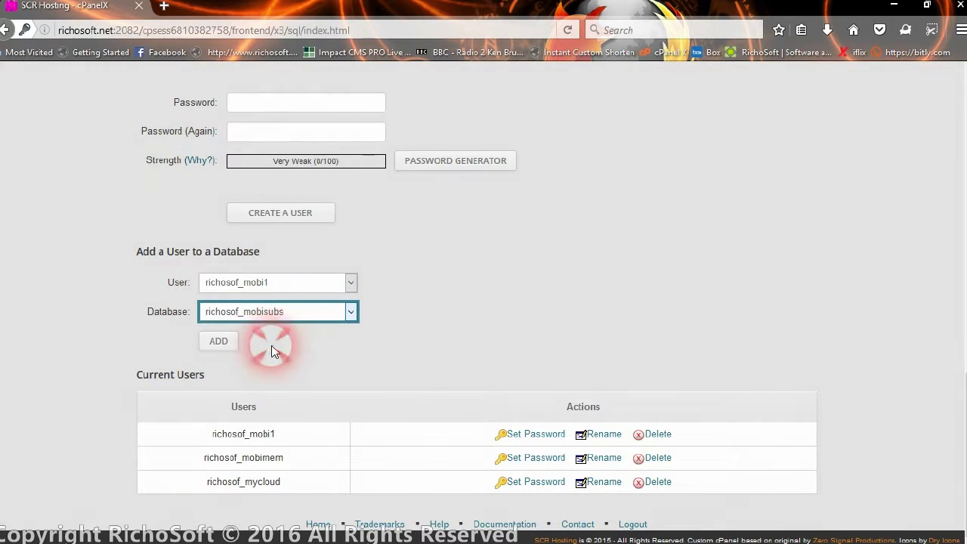
{"action": "left_click", "coordinate": [217, 342]}
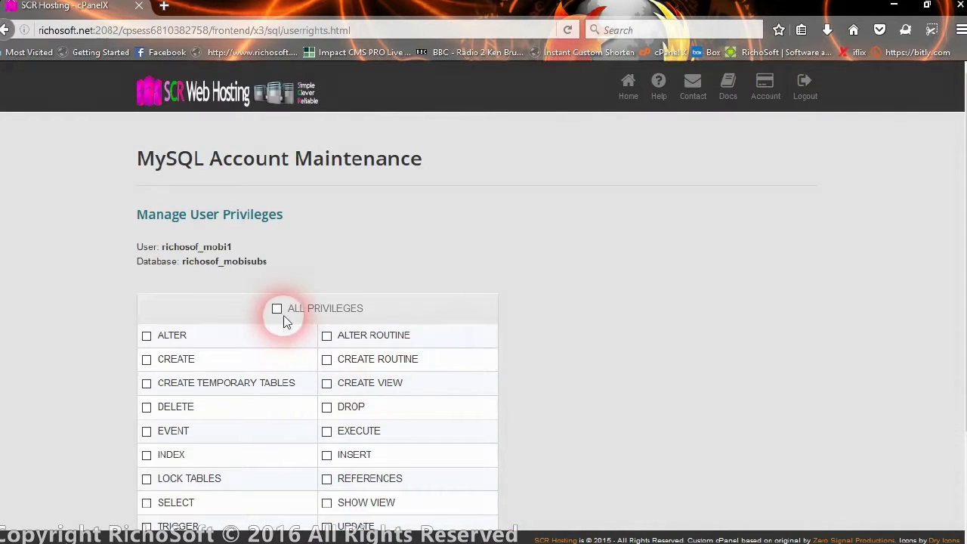
Grant the user ALL PRIVILEGES on the database, save, and return to MySQL Databases.
{"action": "left_click", "coordinate": [277, 310]}
{"action": "scroll", "coordinate": [479, 321], "scroll_direction": "down", "scroll_amount": 3}
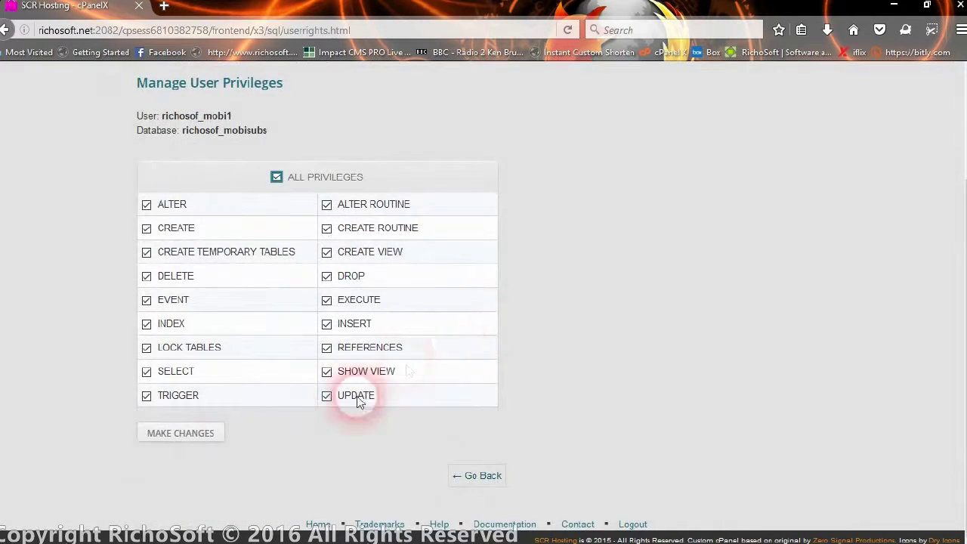
{"action": "left_click", "coordinate": [154, 438]}
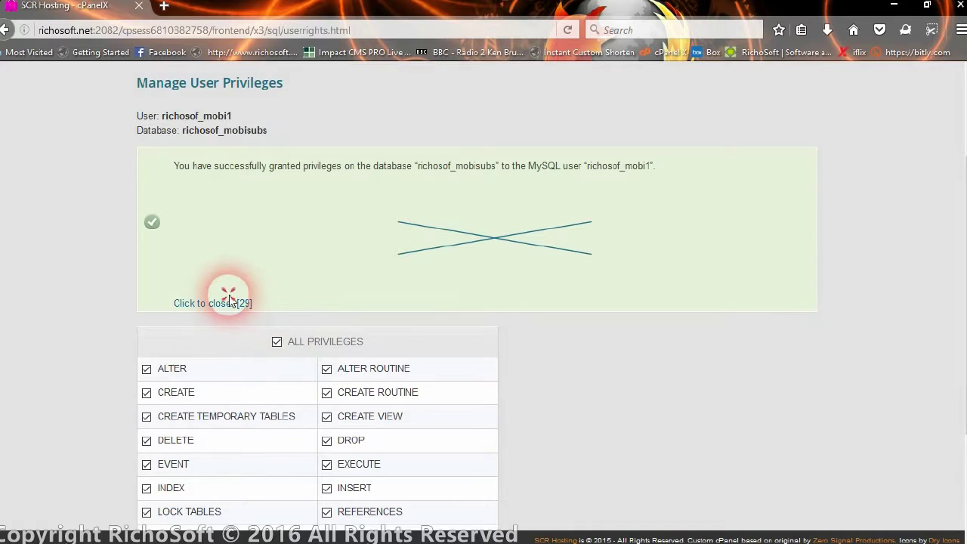
{"action": "left_click", "coordinate": [215, 304]}
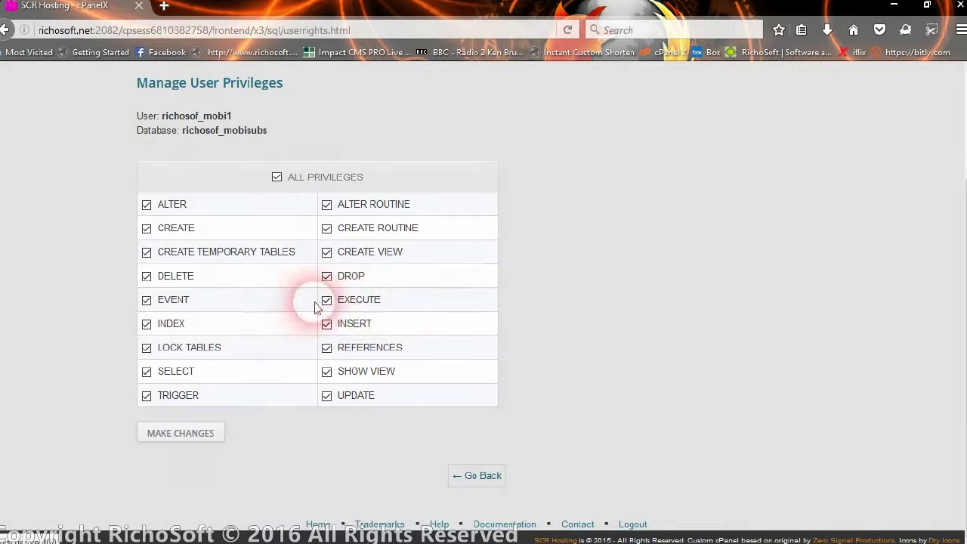
{"action": "left_click", "coordinate": [463, 477]}
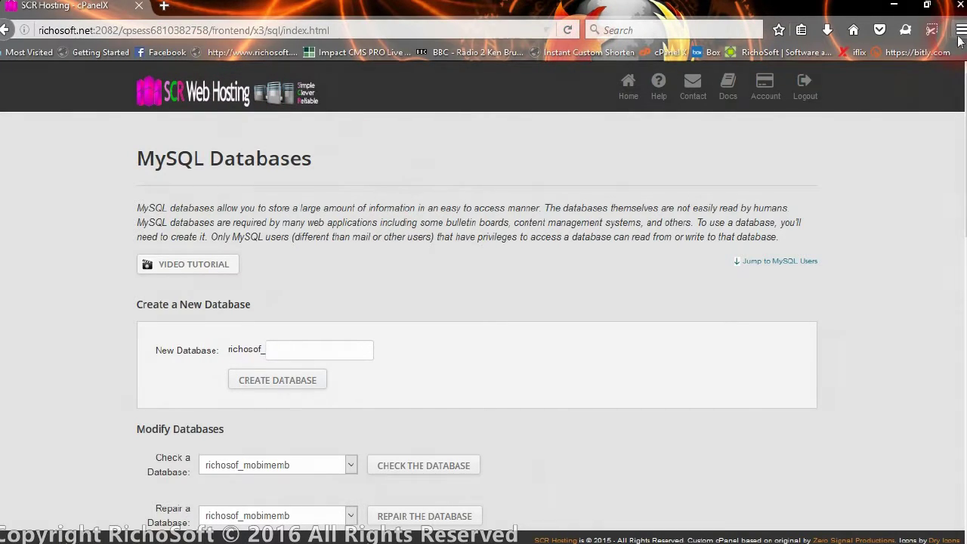
In FileZilla, create a remote directory named mobisubs inside public_html.
{"action": "left_click", "coordinate": [163, 6]}
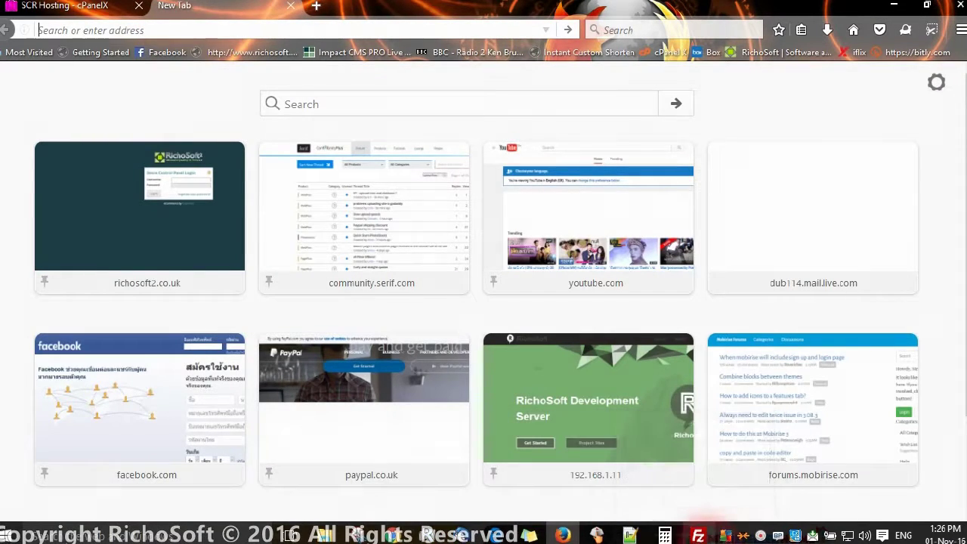
{"action": "left_click", "coordinate": [698, 535]}
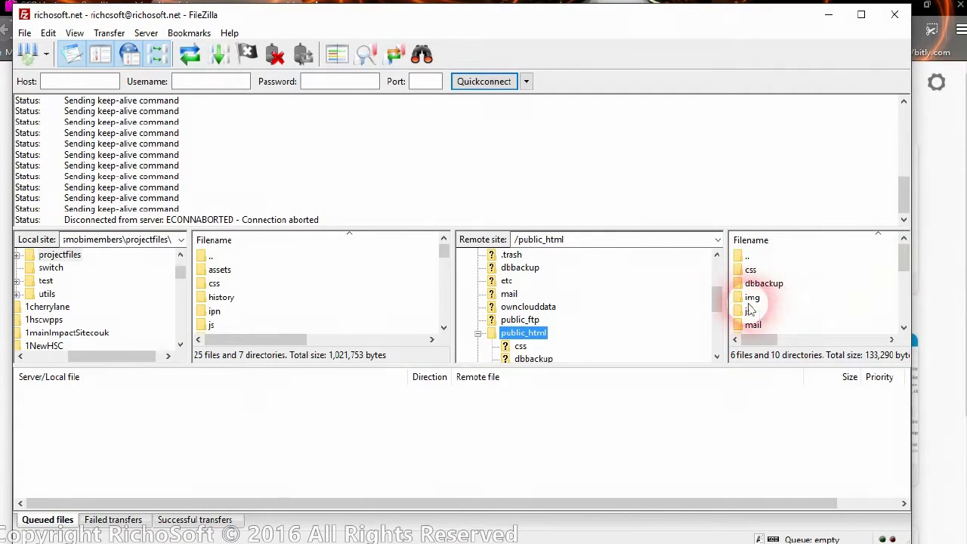
{"action": "left_click_drag", "start_coordinate": [717, 301], "coordinate": [715, 304]}
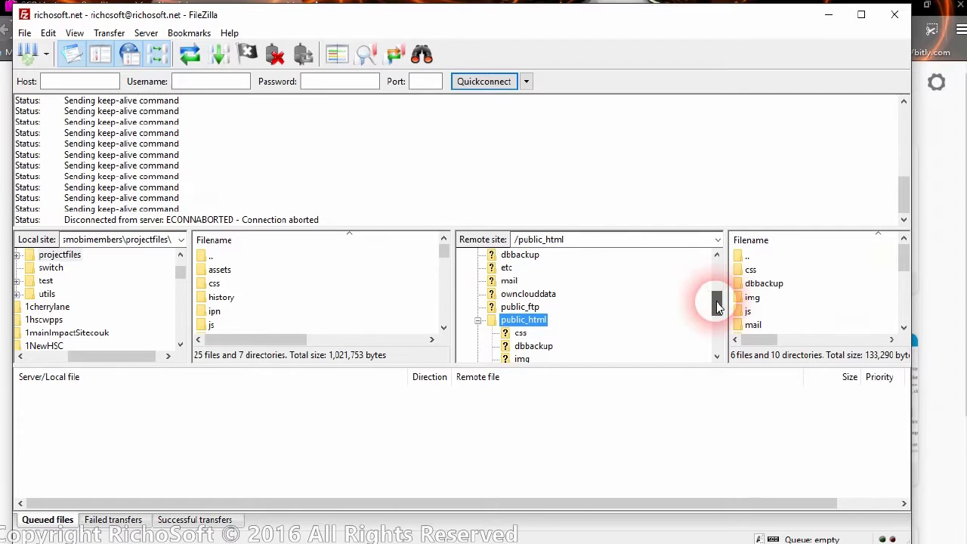
{"action": "right_click", "coordinate": [523, 323]}
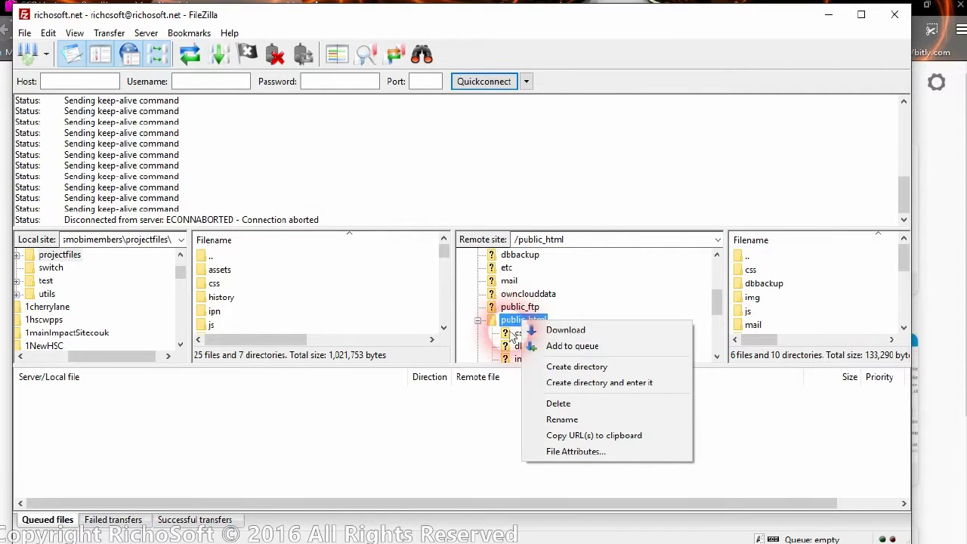
{"action": "left_click", "coordinate": [588, 185]}
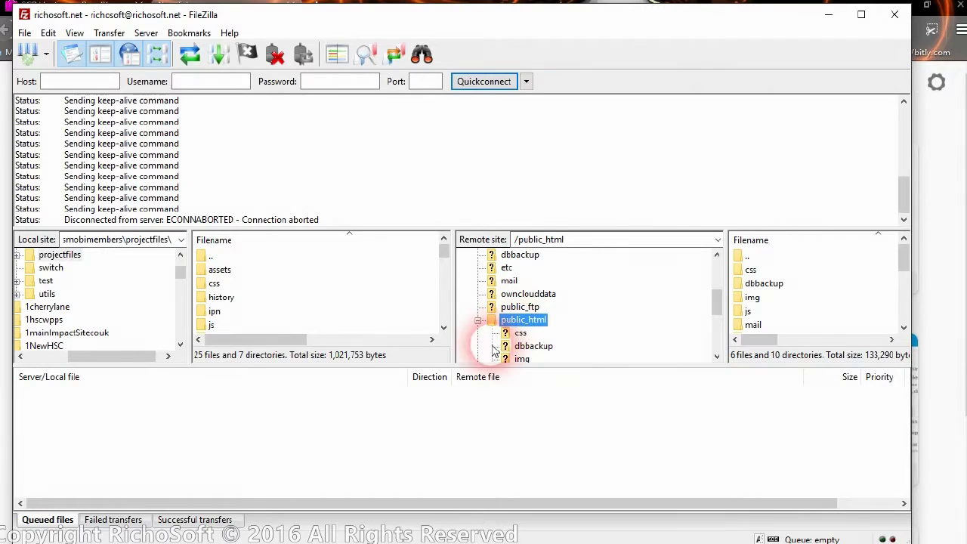
{"action": "right_click", "coordinate": [529, 322]}
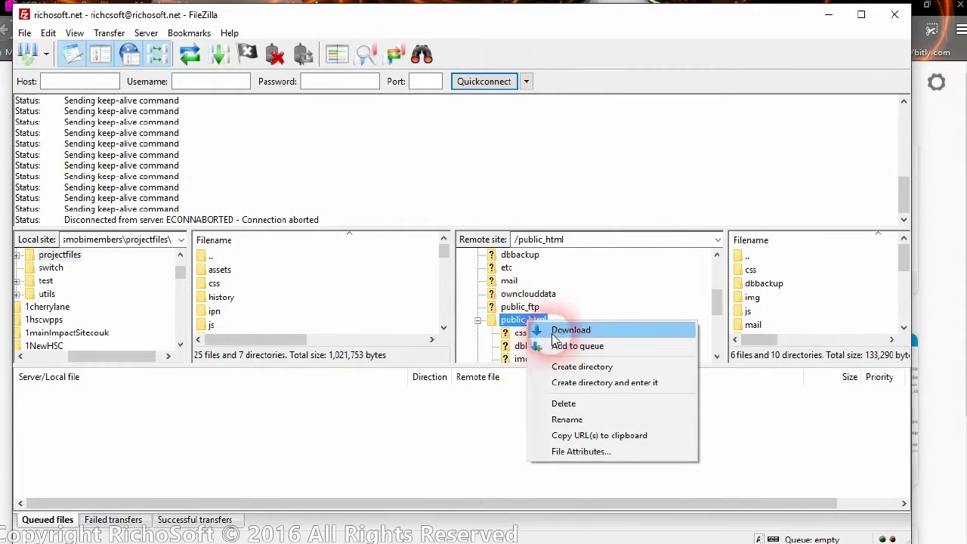
{"action": "left_click", "coordinate": [560, 367]}
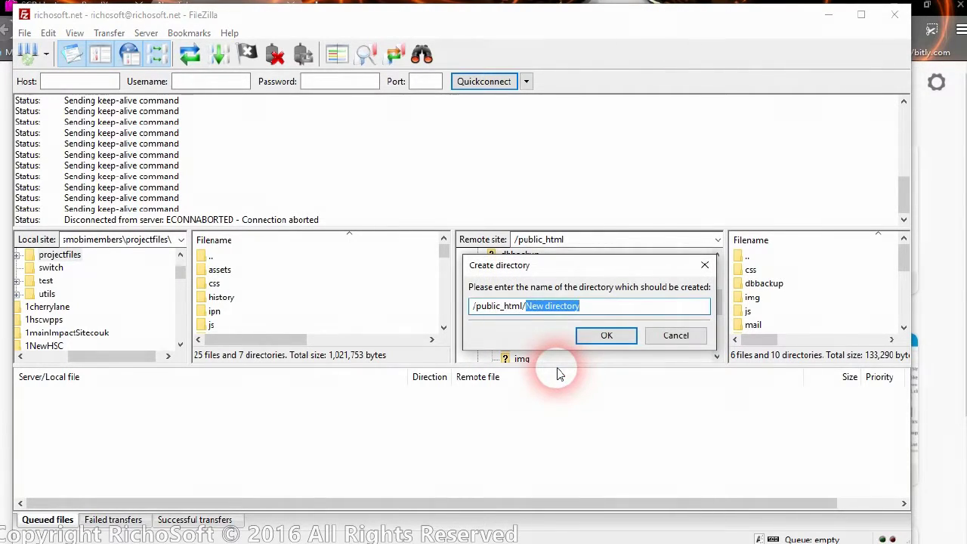
{"action": "type", "text": "mobis"}
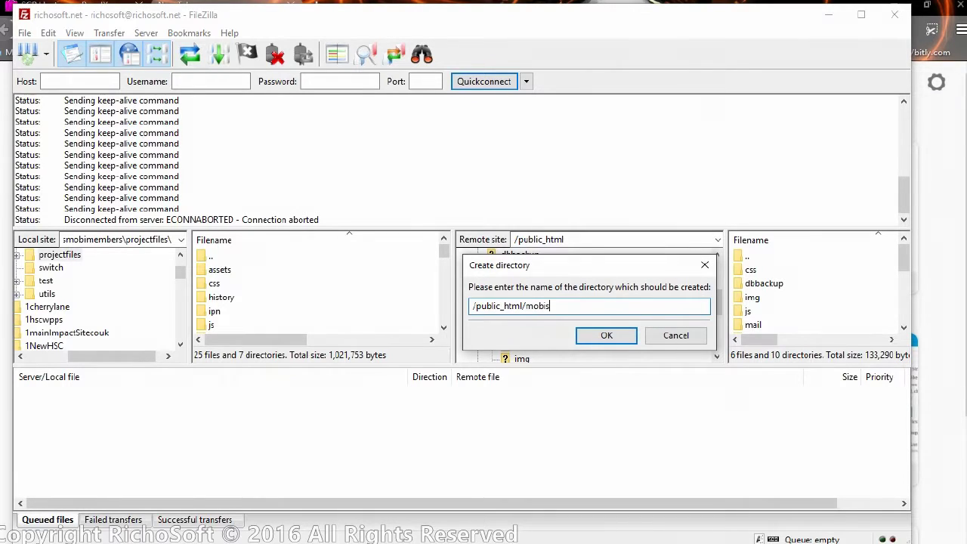
{"action": "type", "text": "ubs"}
{"action": "left_click", "coordinate": [609, 335]}
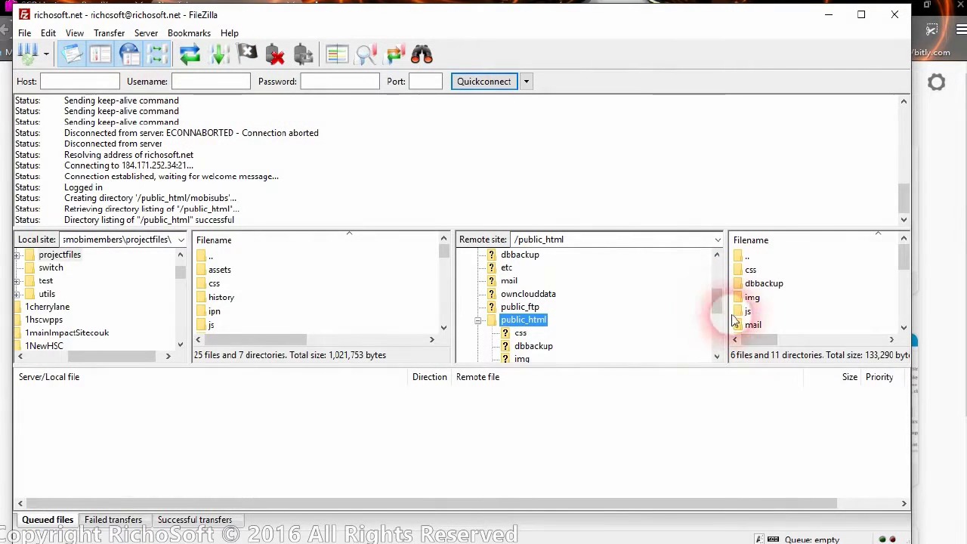
Open the remote mobisubs folder and browse locally into the projectfiles folder.
{"action": "left_click_drag", "start_coordinate": [716, 300], "coordinate": [713, 319]}
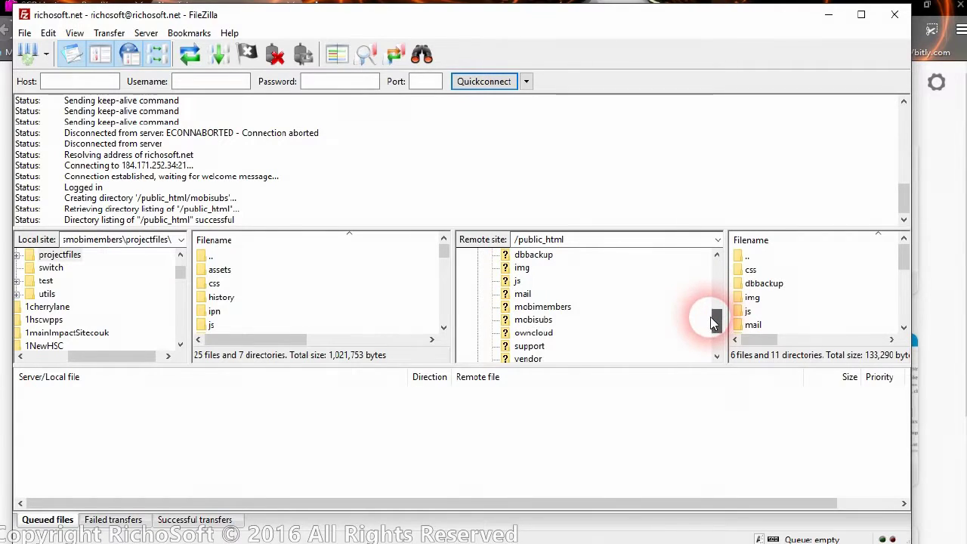
{"action": "left_click", "coordinate": [533, 320]}
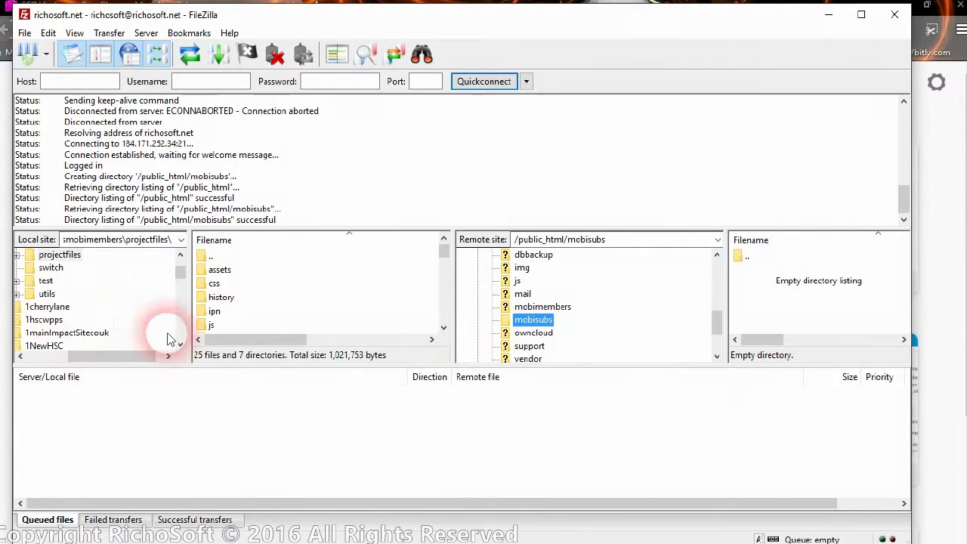
{"action": "left_click", "coordinate": [204, 259]}
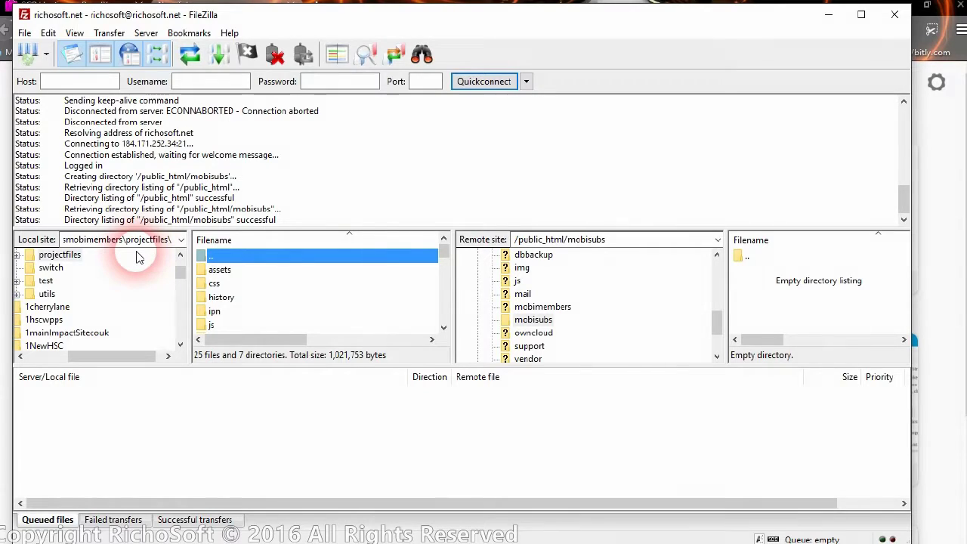
{"action": "double_click", "coordinate": [218, 256]}
{"action": "scroll", "coordinate": [249, 299], "scroll_direction": "down", "scroll_amount": 1}
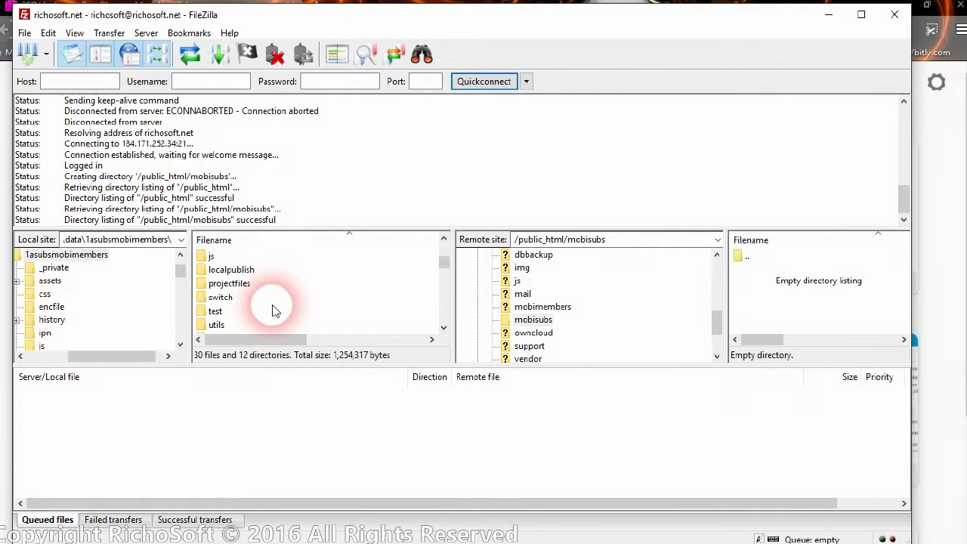
{"action": "double_click", "coordinate": [240, 287]}
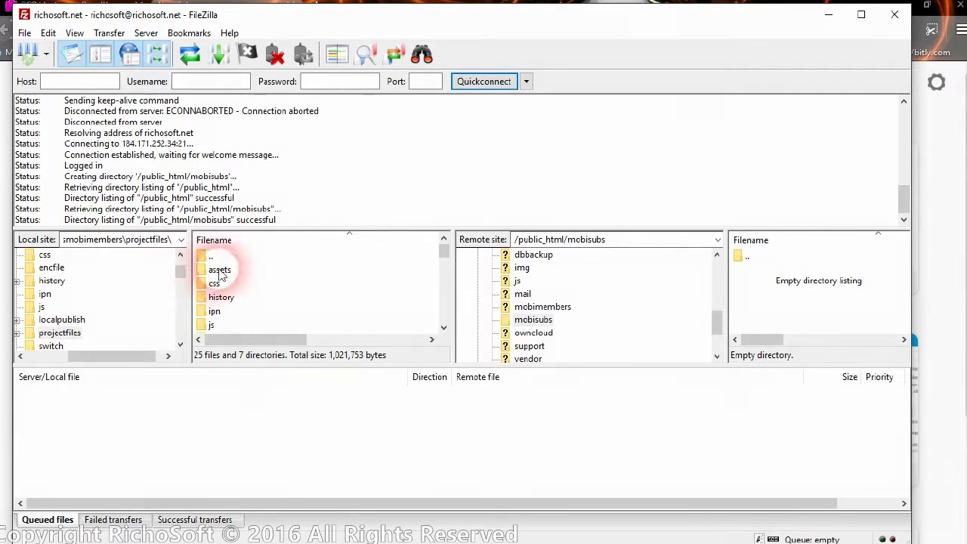
Upload all projectfiles items, assets through thankyoupay.php, into remote mobisubs.
{"action": "left_click", "coordinate": [217, 272]}
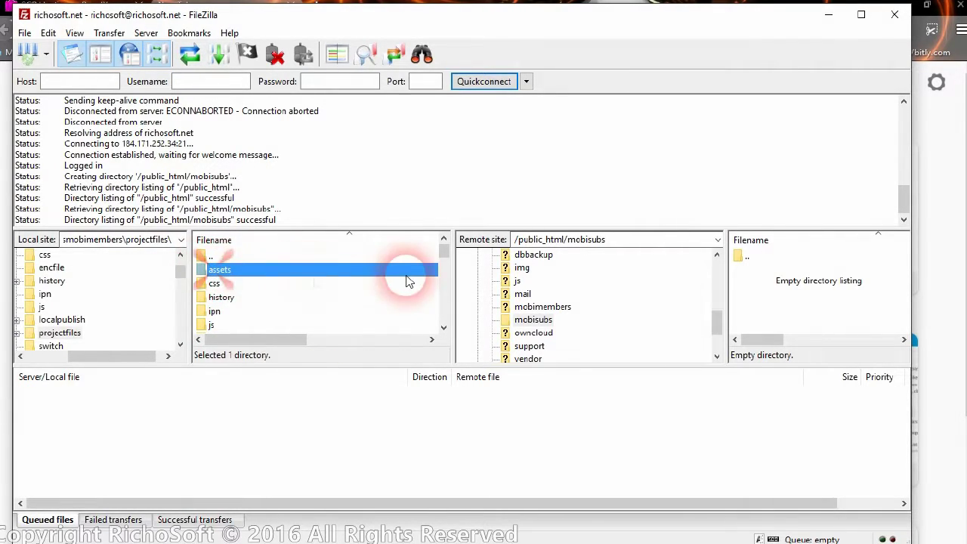
{"action": "left_click_drag", "start_coordinate": [444, 252], "coordinate": [443, 321]}
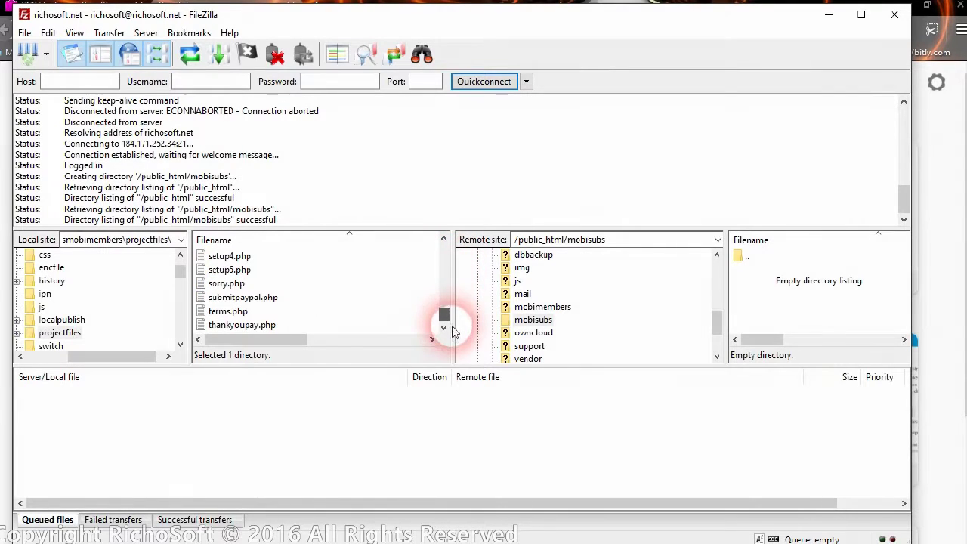
{"action": "left_click", "coordinate": [251, 327], "text": "shift"}
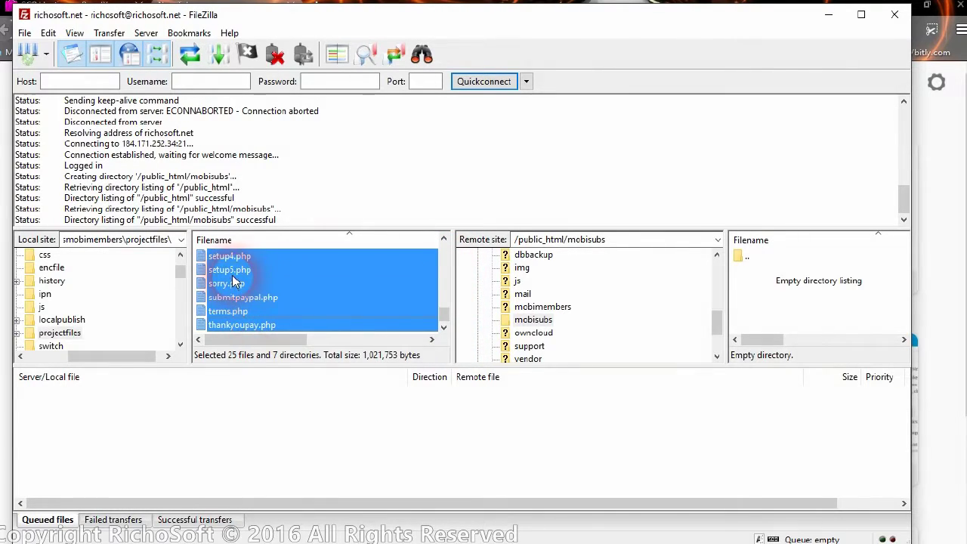
{"action": "left_click_drag", "start_coordinate": [234, 281], "coordinate": [787, 302]}
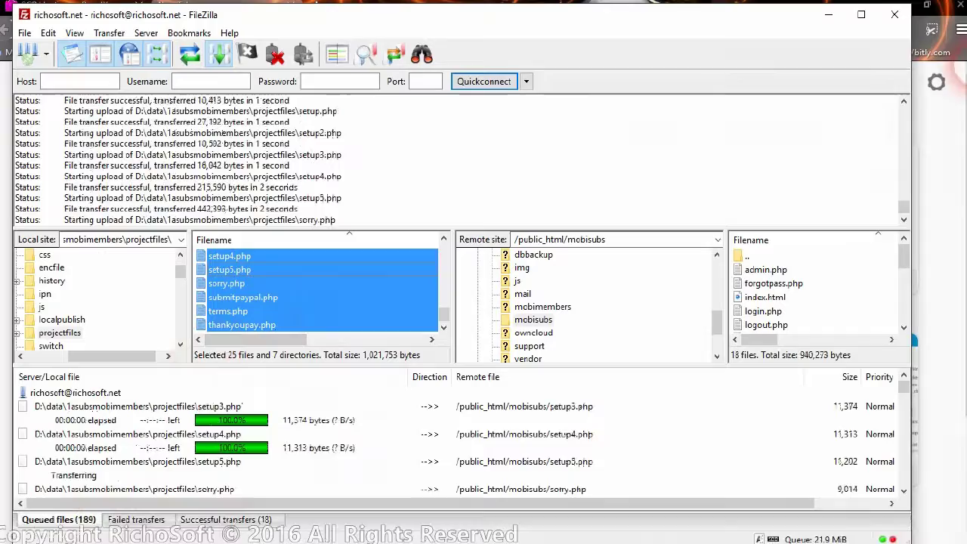
{"action": "left_click", "coordinate": [828, 14]}
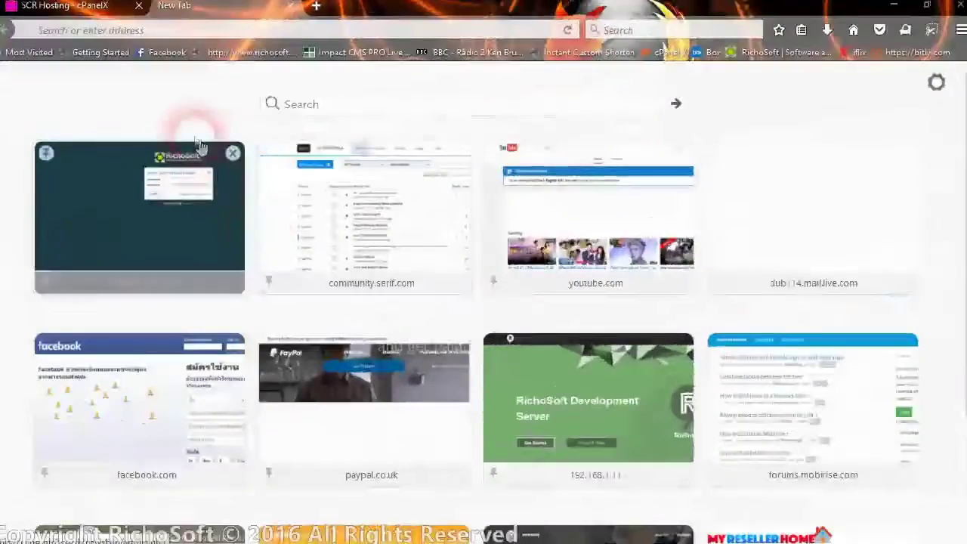
{"action": "left_click", "coordinate": [173, 38]}
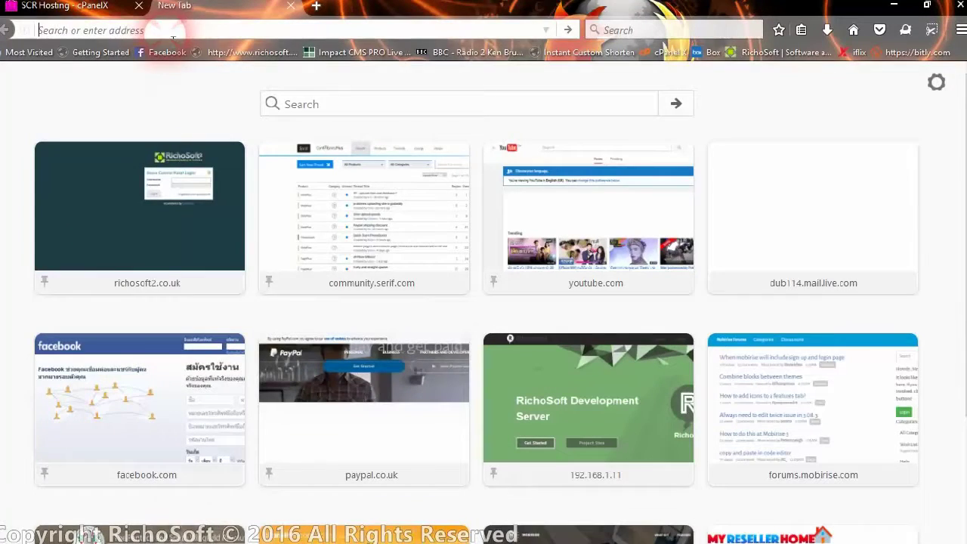
{"action": "type", "text": "http:/"}
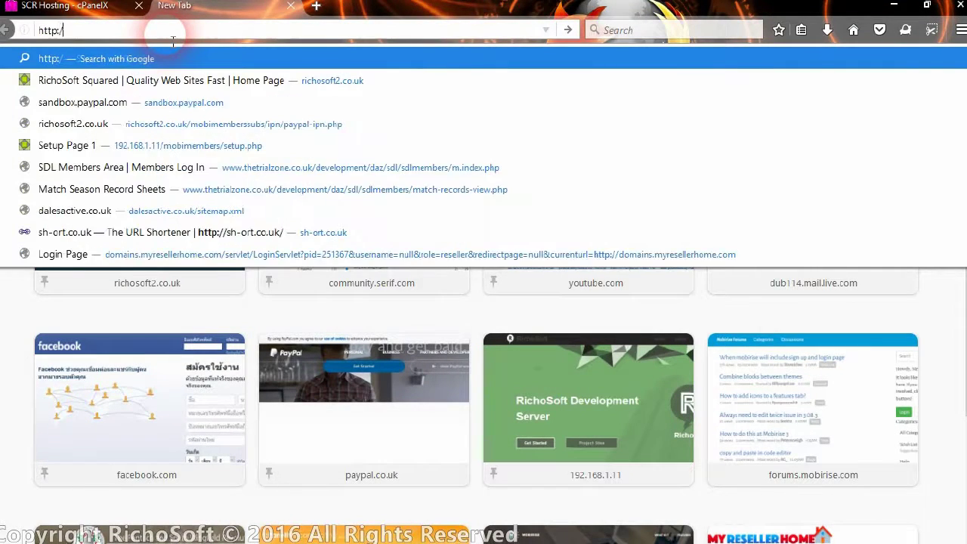
{"action": "type", "text": "/rich"}
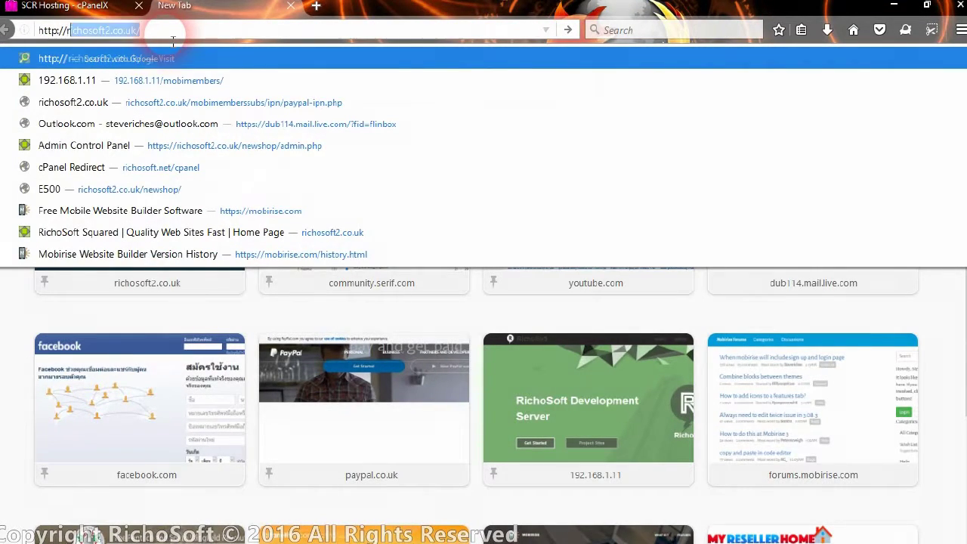
{"action": "type", "text": "osoft"}
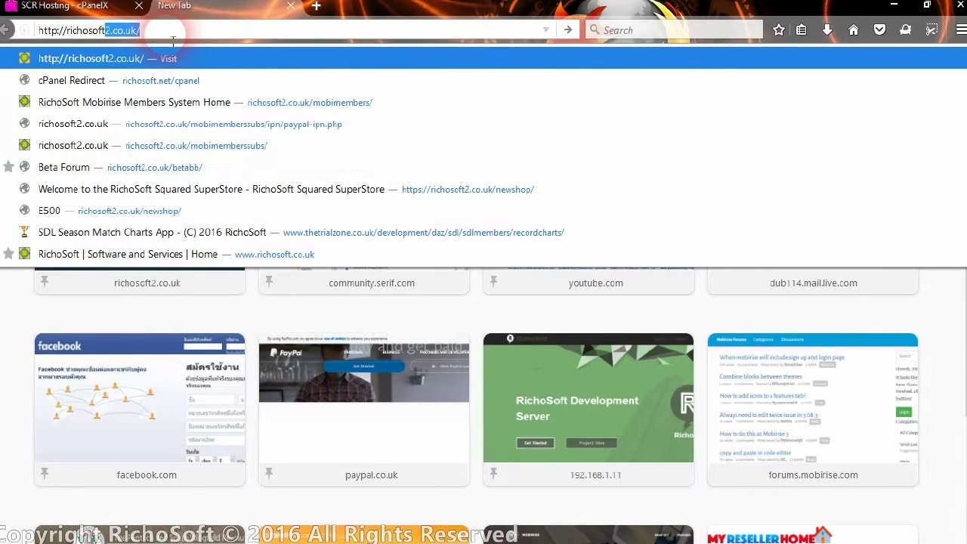
{"action": "type", "text": ".net/"}
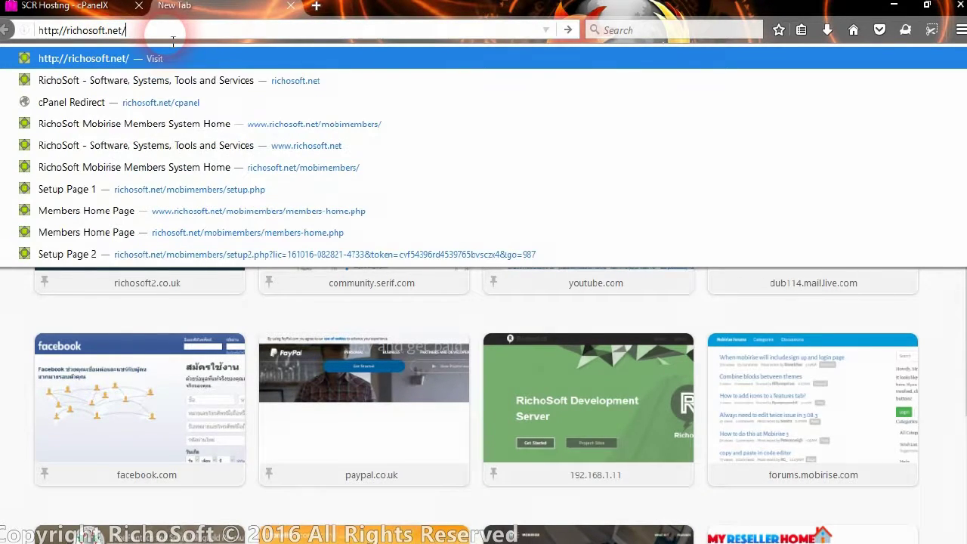
{"action": "type", "text": "mobisubs"}
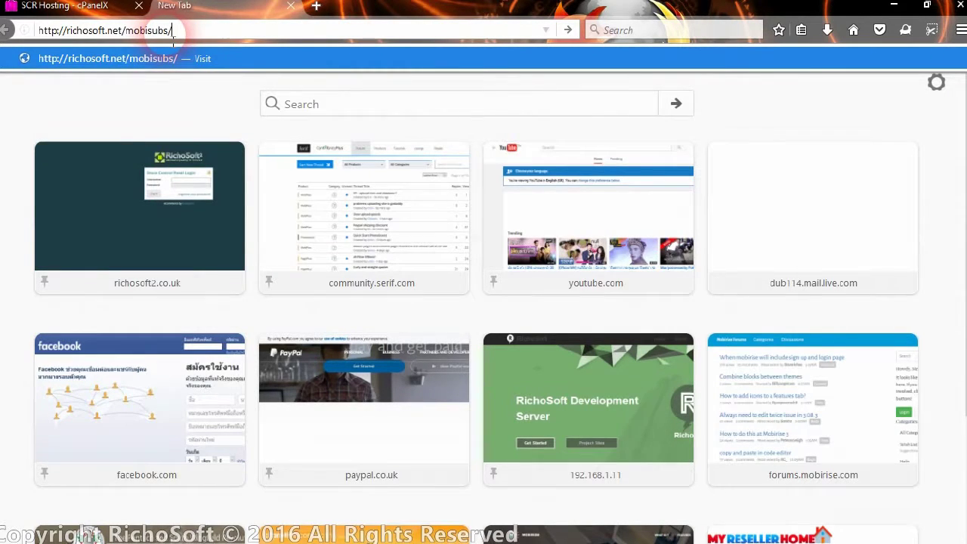
{"action": "type", "text": "/setup.php"}
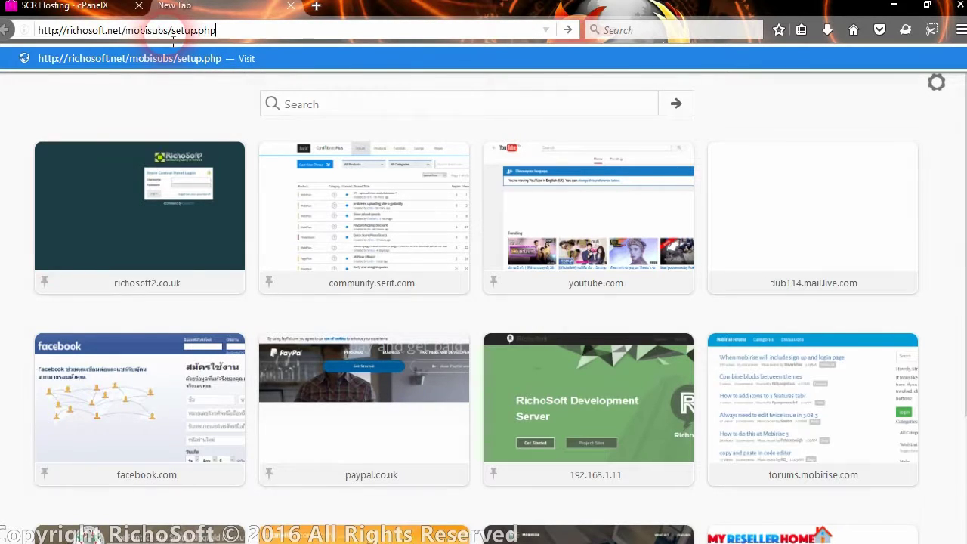
{"action": "key", "text": "Return"}
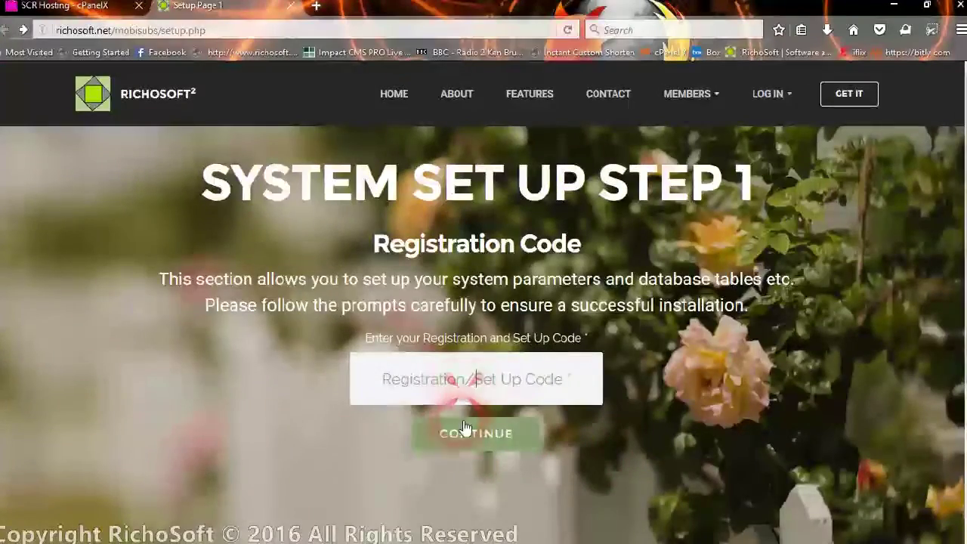
Copy the order number from the New Order email in Thunderbird.
{"action": "mouse_move", "coordinate": [461, 535]}
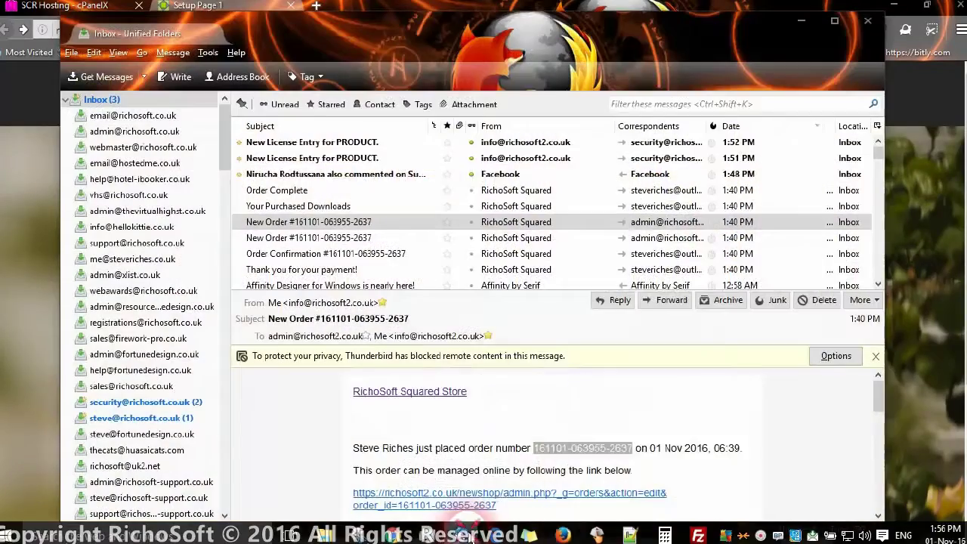
{"action": "left_click", "coordinate": [472, 476]}
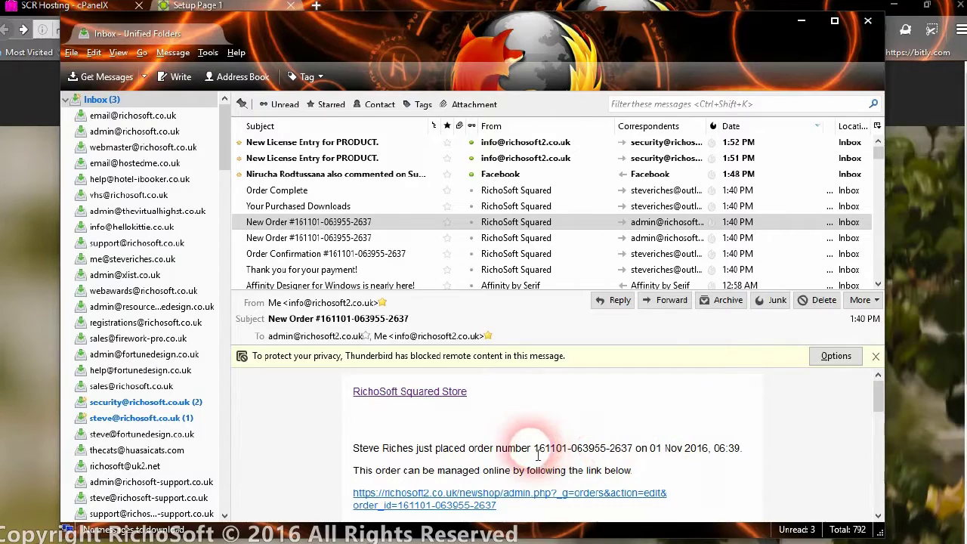
{"action": "left_click_drag", "start_coordinate": [535, 455], "coordinate": [633, 459]}
{"action": "right_click", "coordinate": [609, 449]}
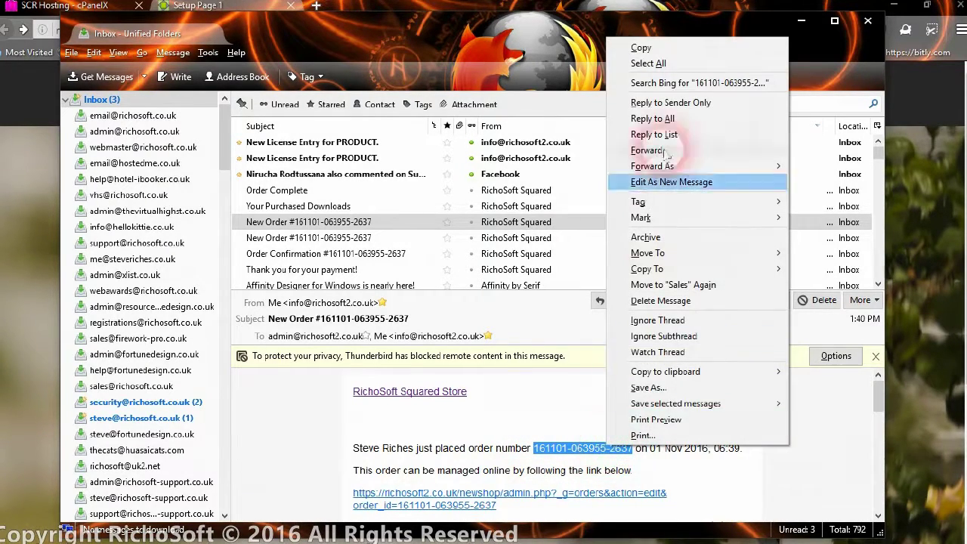
{"action": "left_click", "coordinate": [672, 48]}
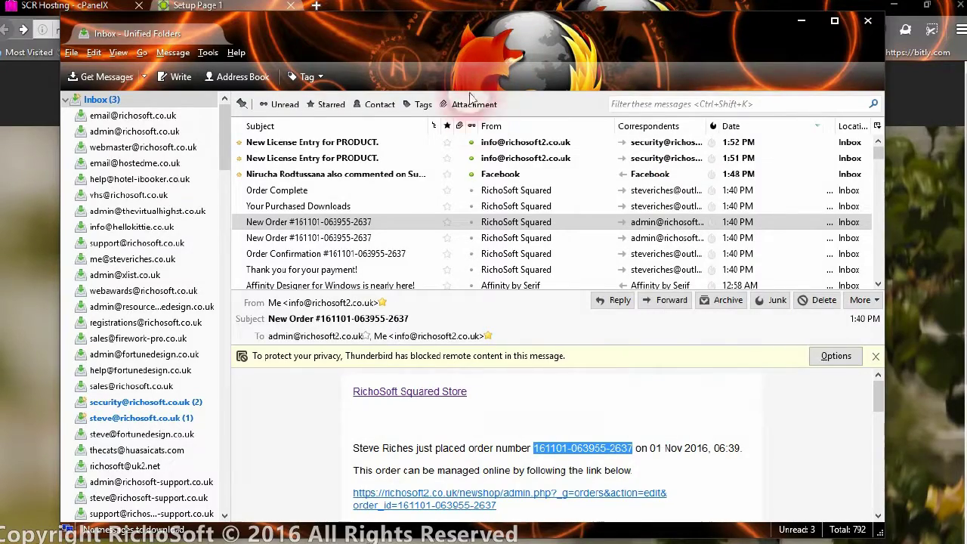
Paste the order number as the registration code and submit it for the licence check.
{"action": "left_click", "coordinate": [912, 142]}
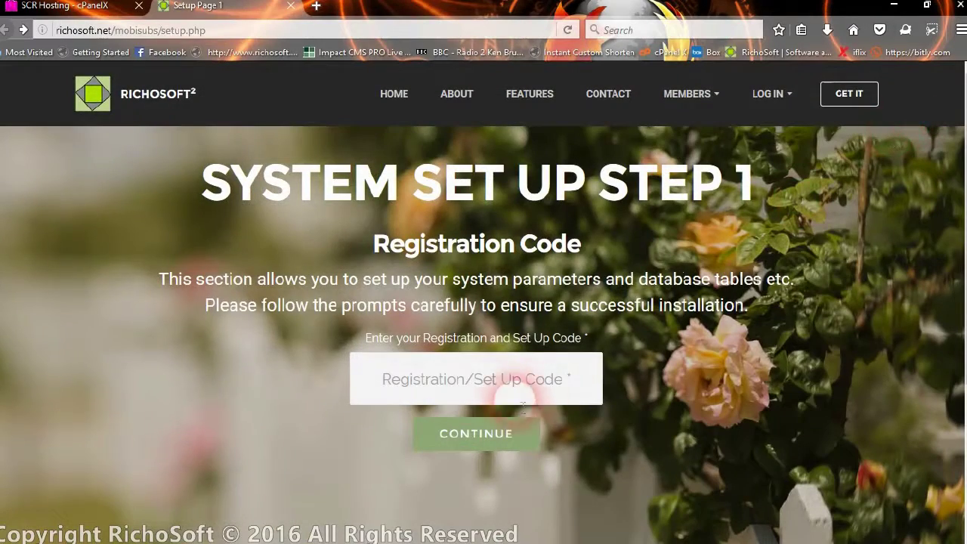
{"action": "right_click", "coordinate": [498, 380]}
{"action": "left_click", "coordinate": [544, 441]}
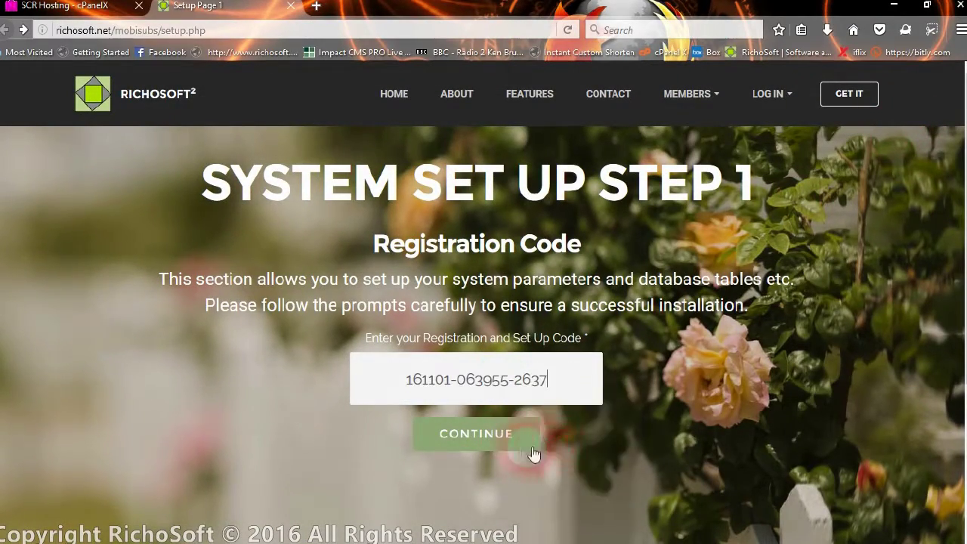
{"action": "left_click", "coordinate": [499, 437]}
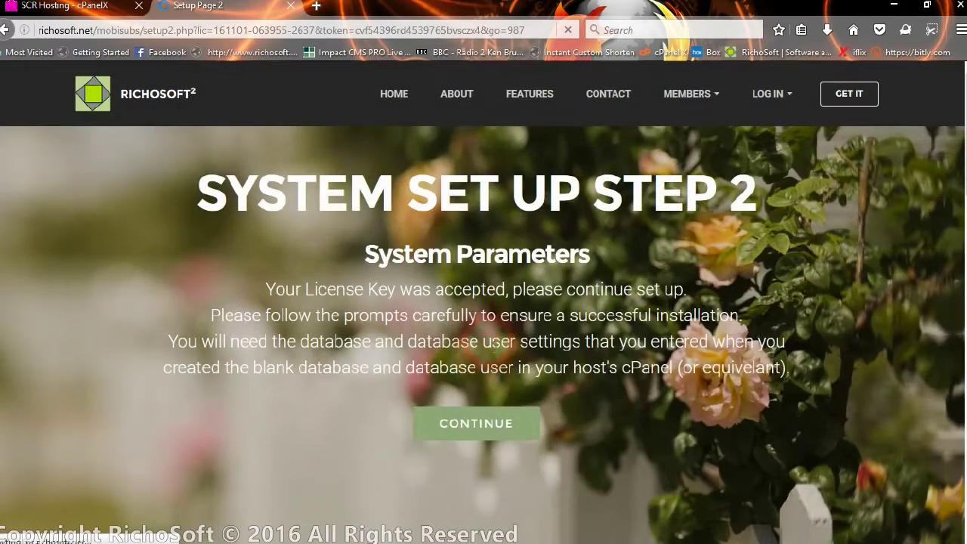
{"action": "scroll", "coordinate": [473, 435], "scroll_direction": "down", "scroll_amount": 1}
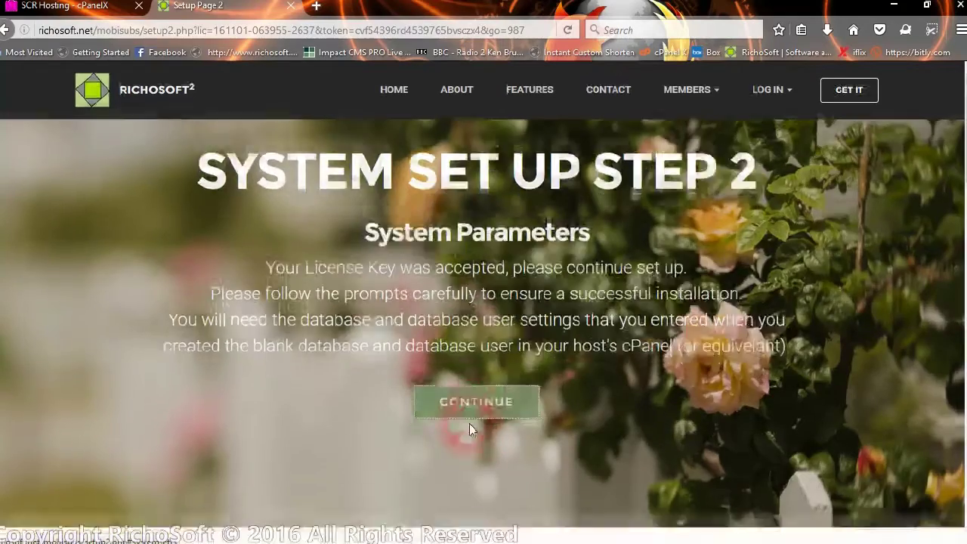
{"action": "left_click", "coordinate": [469, 420]}
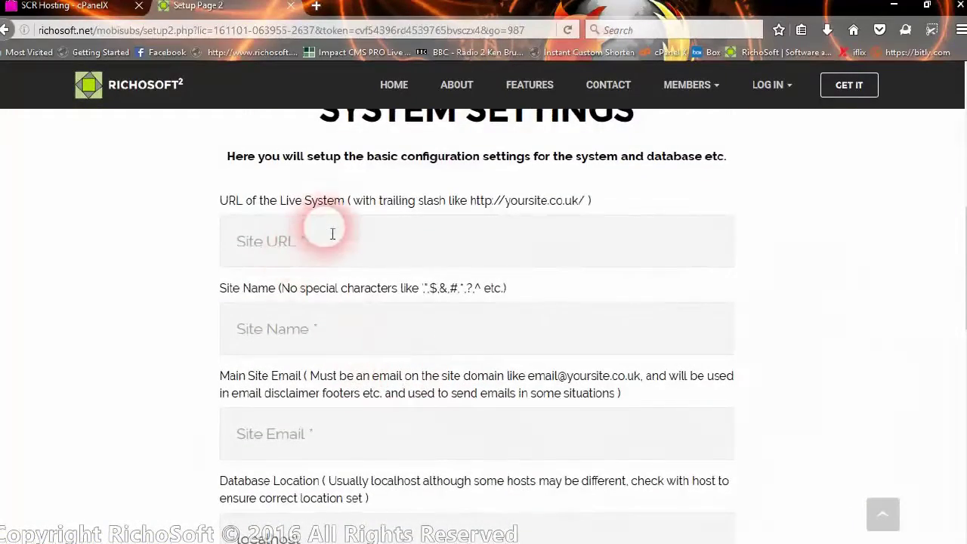
{"action": "left_click", "coordinate": [321, 238]}
{"action": "type", "text": "http://"}
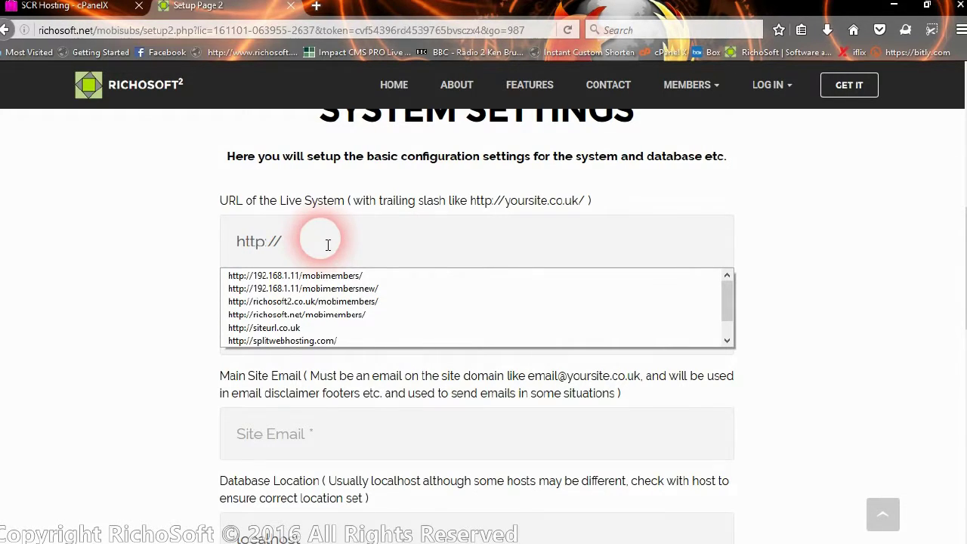
{"action": "type", "text": "ri"}
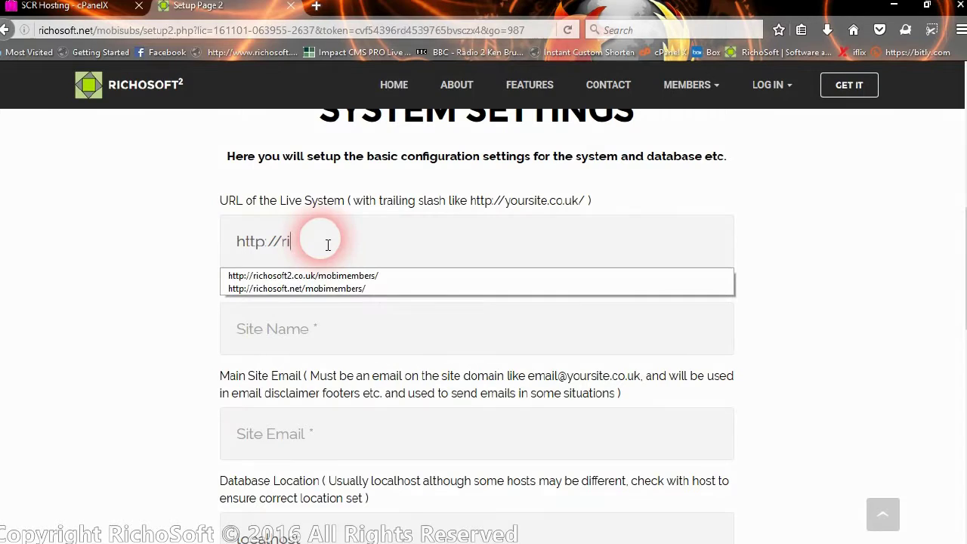
{"action": "type", "text": "chosoft.net/m"}
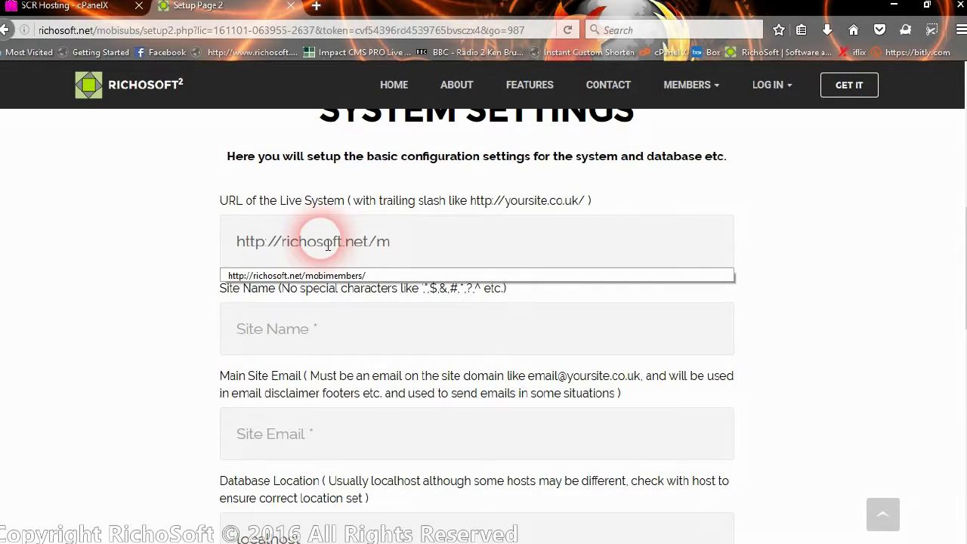
{"action": "type", "text": "obisubs/"}
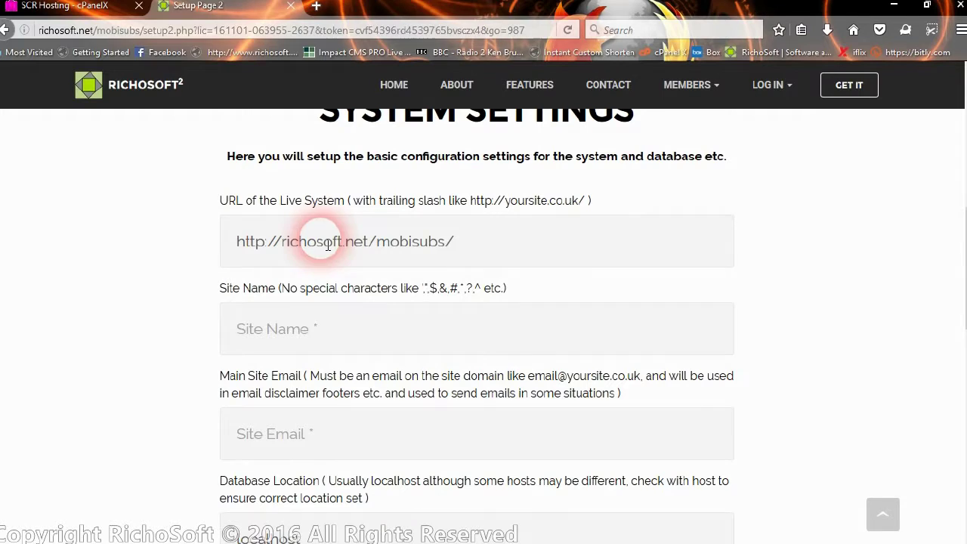
{"action": "double_click", "coordinate": [452, 241]}
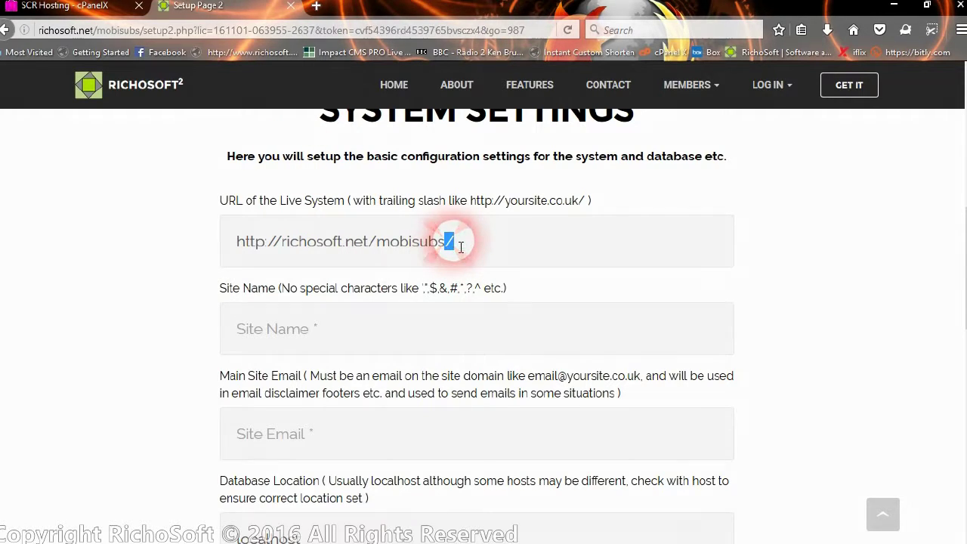
{"action": "left_click", "coordinate": [408, 238]}
{"action": "left_click", "coordinate": [480, 242]}
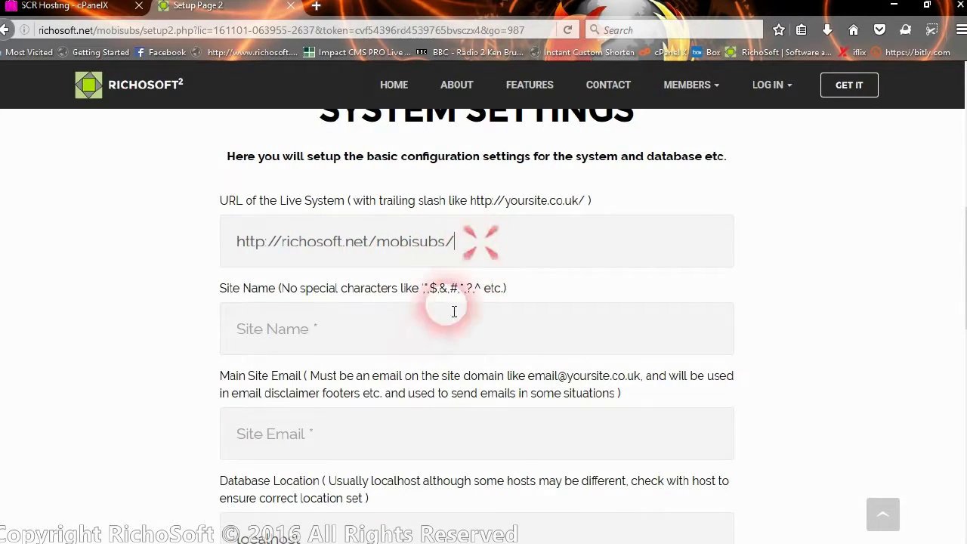
{"action": "left_click", "coordinate": [371, 333]}
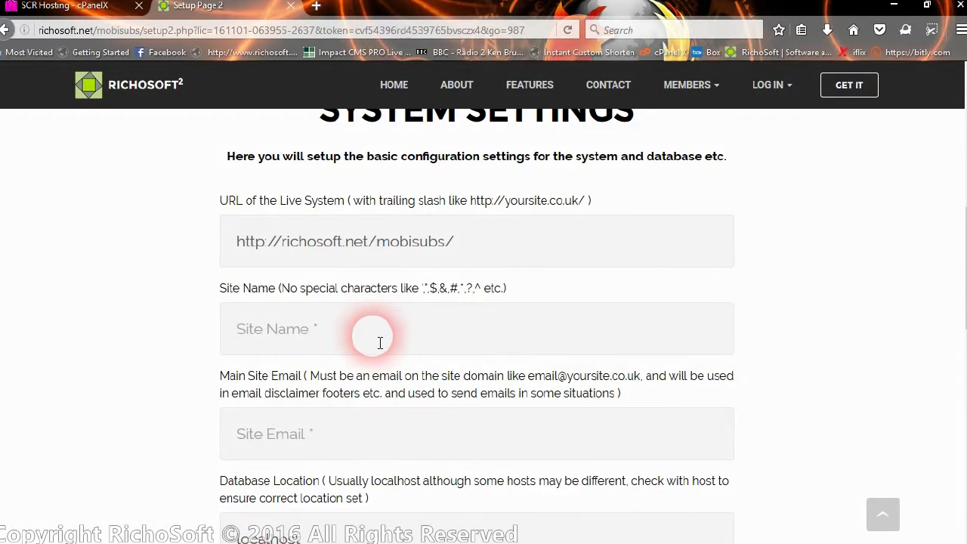
{"action": "type", "text": "Mobi"}
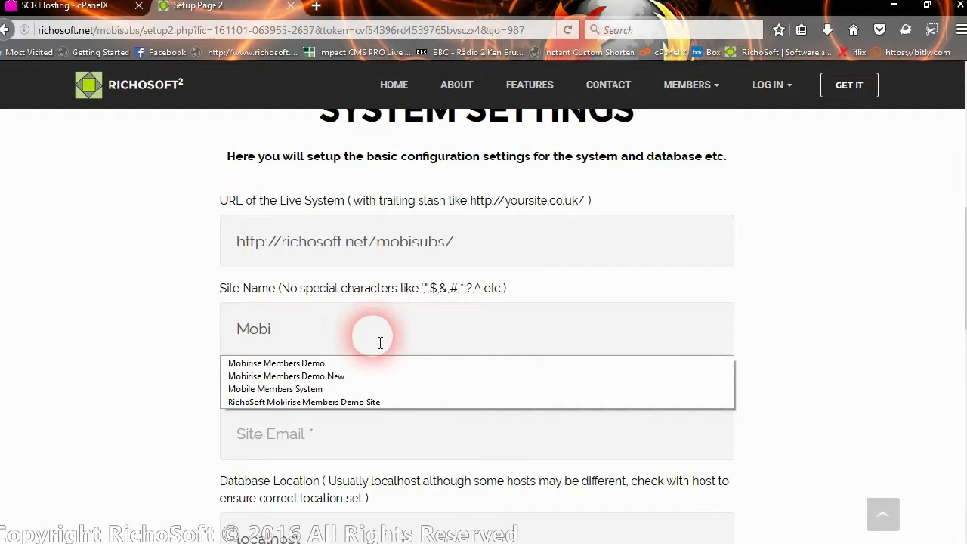
{"action": "type", "text": "Subs Demo Site"}
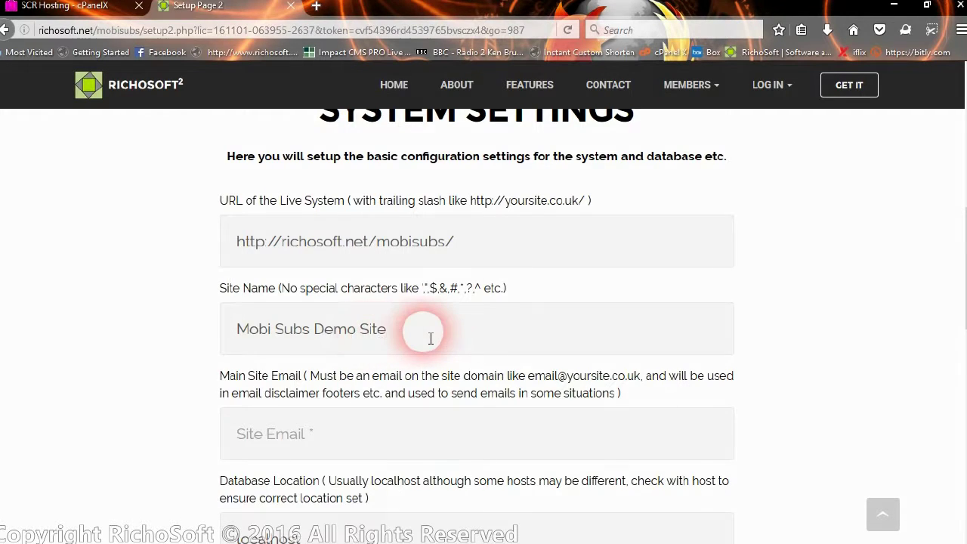
Choose the saved info address as the main site email.
{"action": "scroll", "coordinate": [406, 352], "scroll_direction": "down", "scroll_amount": 3}
{"action": "left_click", "coordinate": [359, 276]}
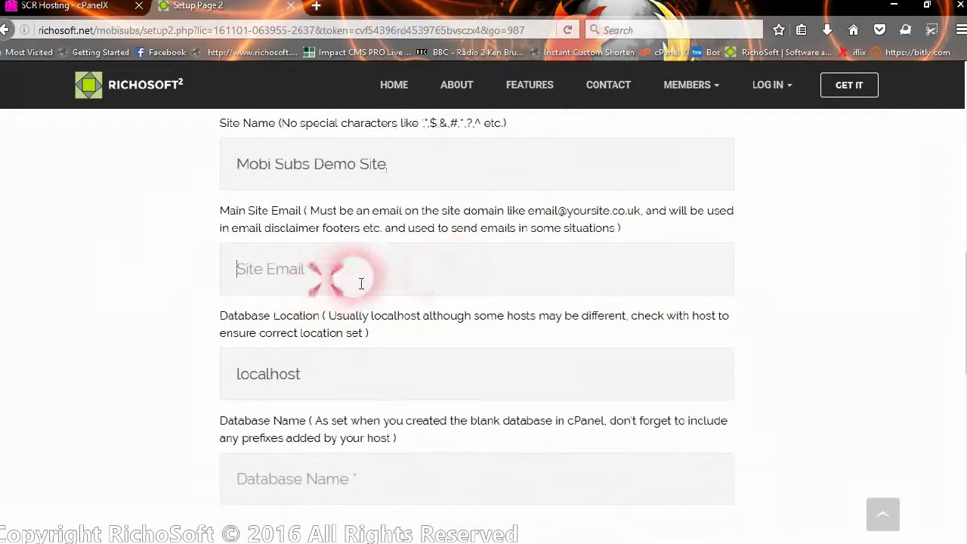
{"action": "type", "text": "info"}
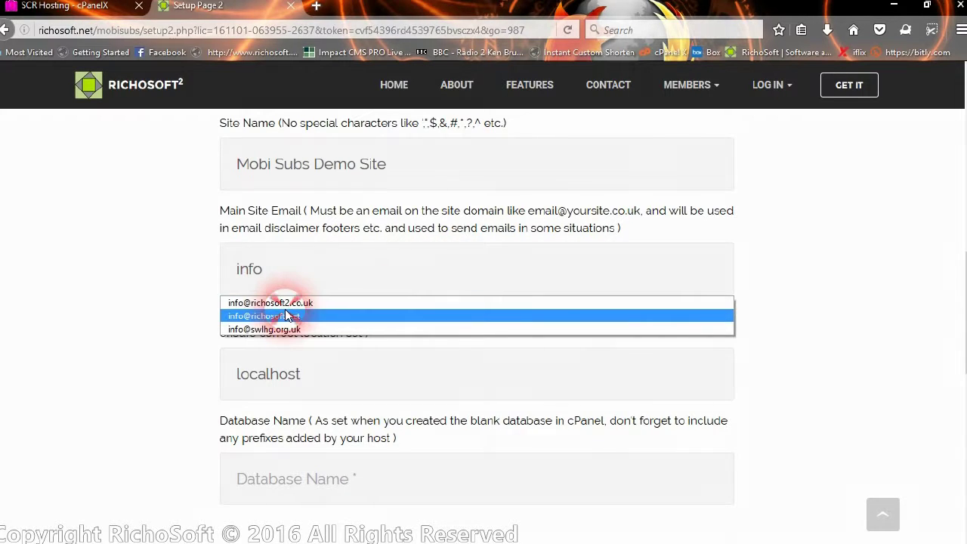
{"action": "left_click", "coordinate": [276, 316]}
{"action": "scroll", "coordinate": [455, 375], "scroll_direction": "down", "scroll_amount": 2}
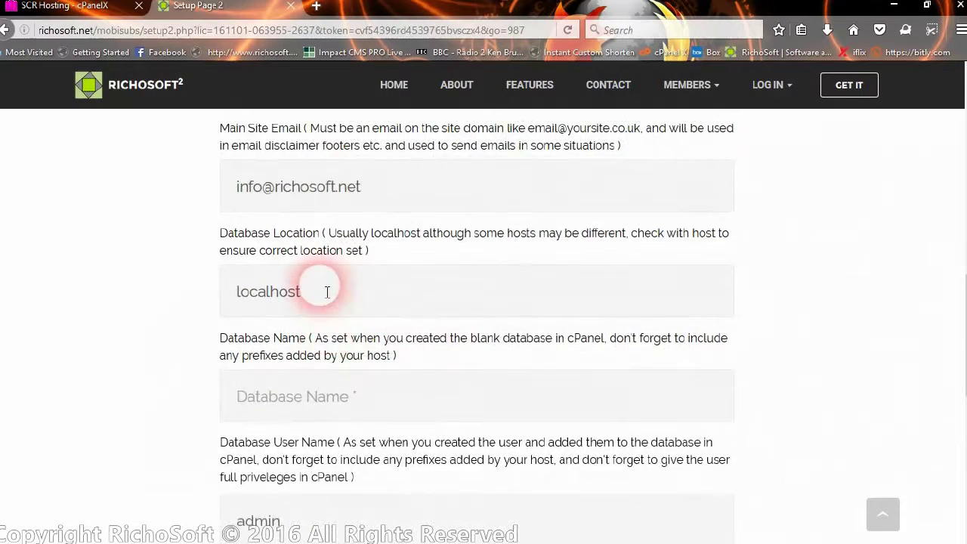
{"action": "left_click_drag", "start_coordinate": [328, 290], "coordinate": [219, 295]}
{"action": "left_click", "coordinate": [395, 296]}
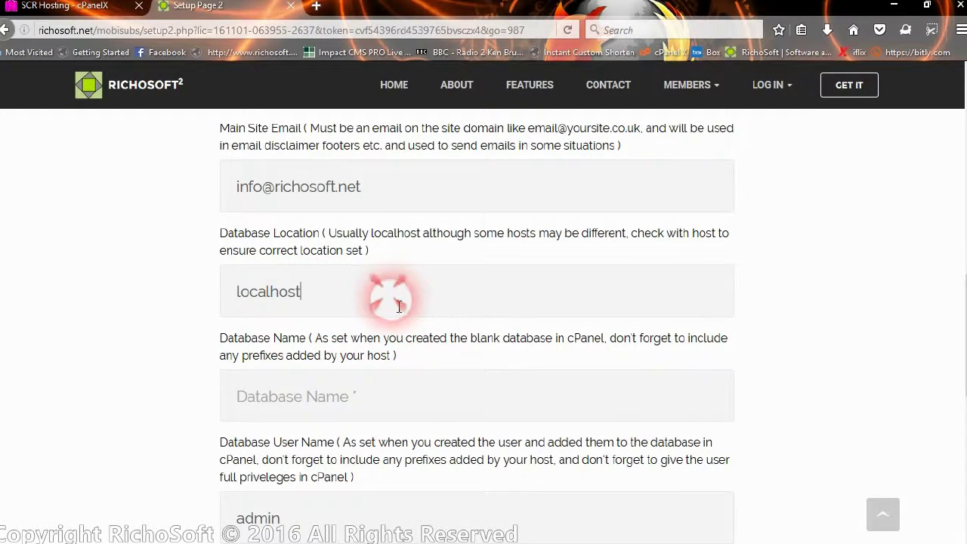
{"action": "scroll", "coordinate": [397, 309], "scroll_direction": "down", "scroll_amount": 4}
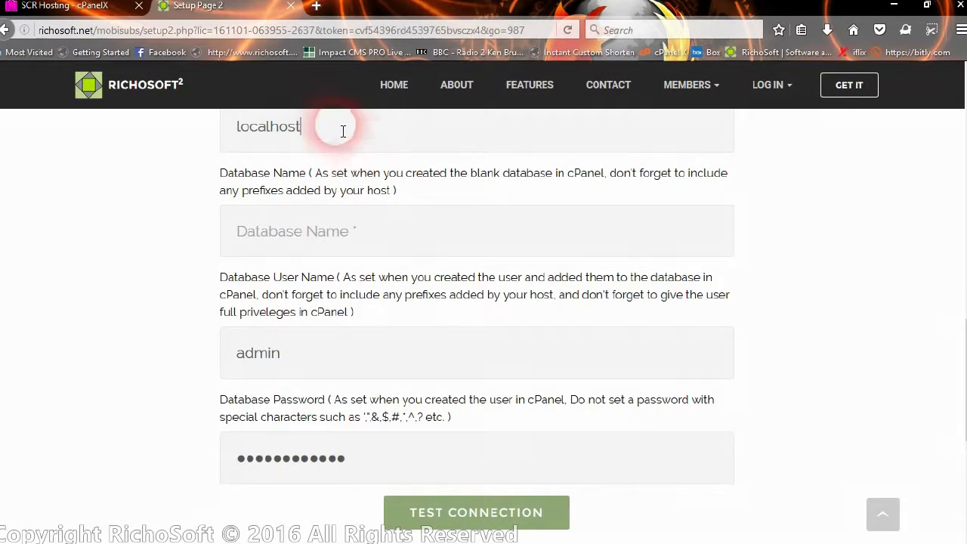
Enter database richosof_mobisubs, user richosof_mobi1 and its password, then pass the connection test.
{"action": "left_click", "coordinate": [393, 242]}
{"action": "type", "text": "richo"}
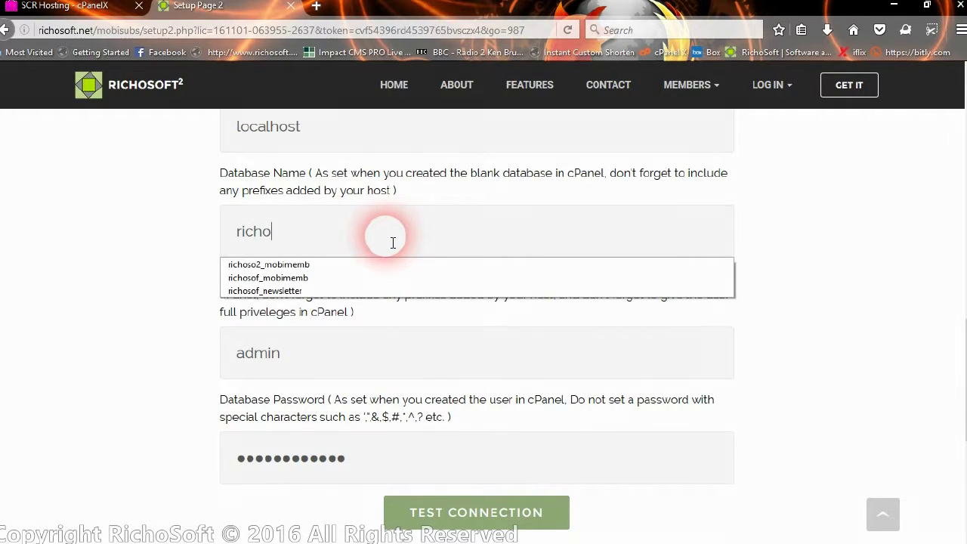
{"action": "type", "text": "sof"}
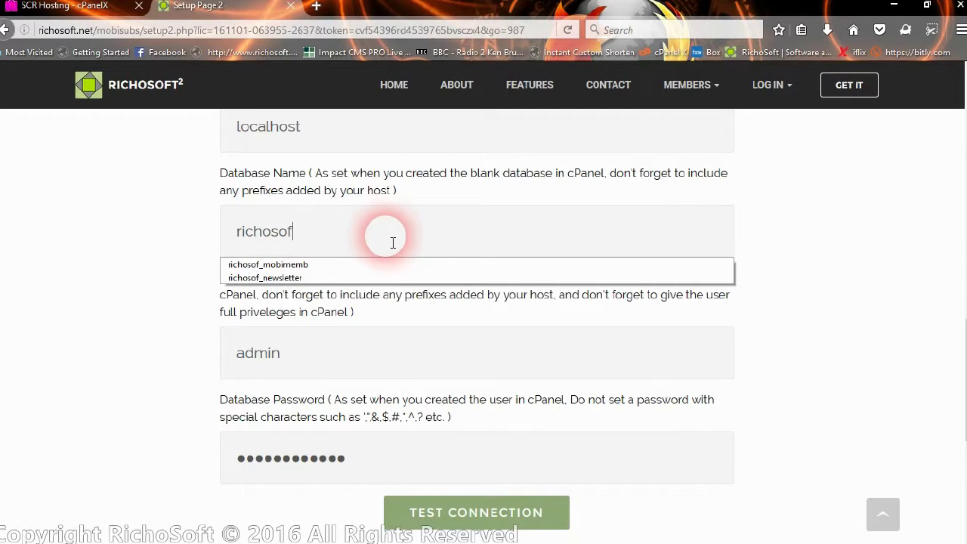
{"action": "type", "text": "_mobisubs"}
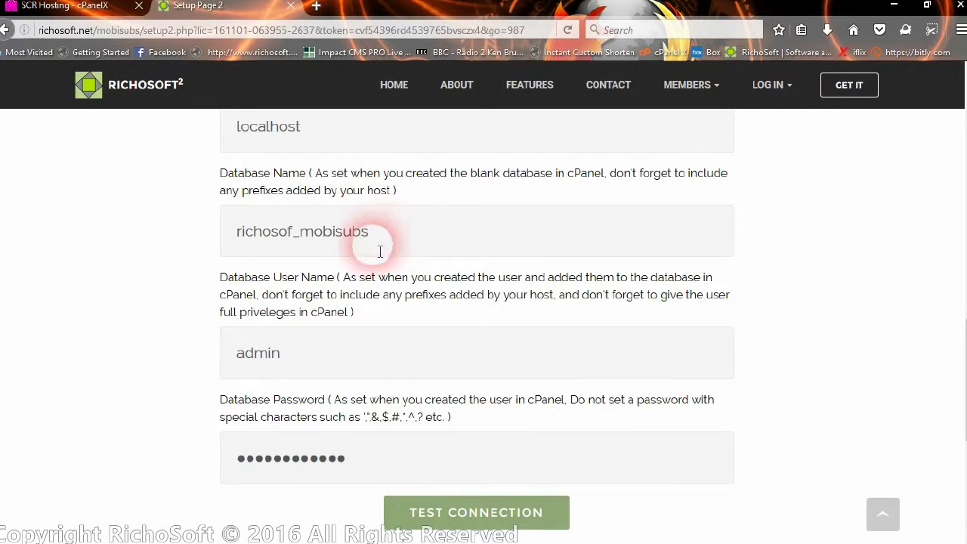
{"action": "scroll", "coordinate": [335, 308], "scroll_direction": "down", "scroll_amount": 2}
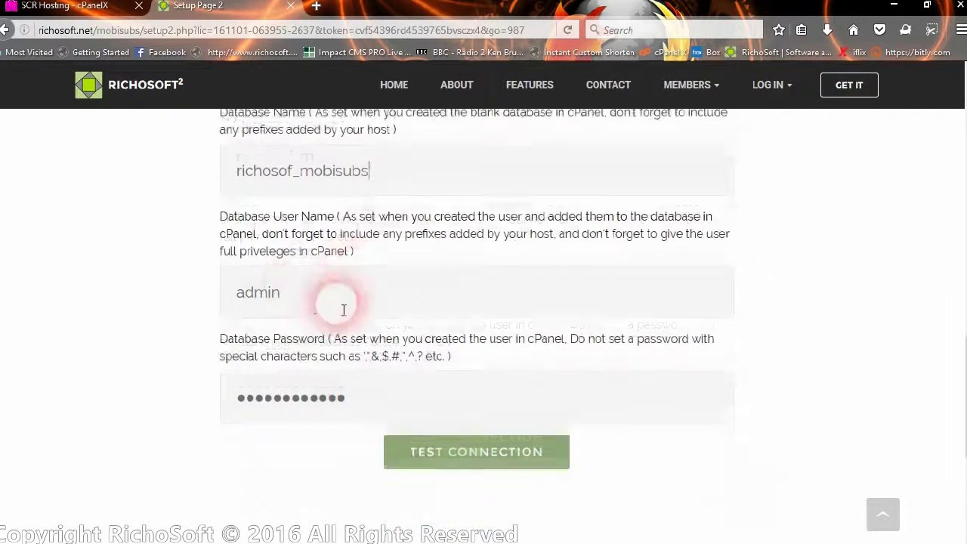
{"action": "left_click", "coordinate": [302, 274]}
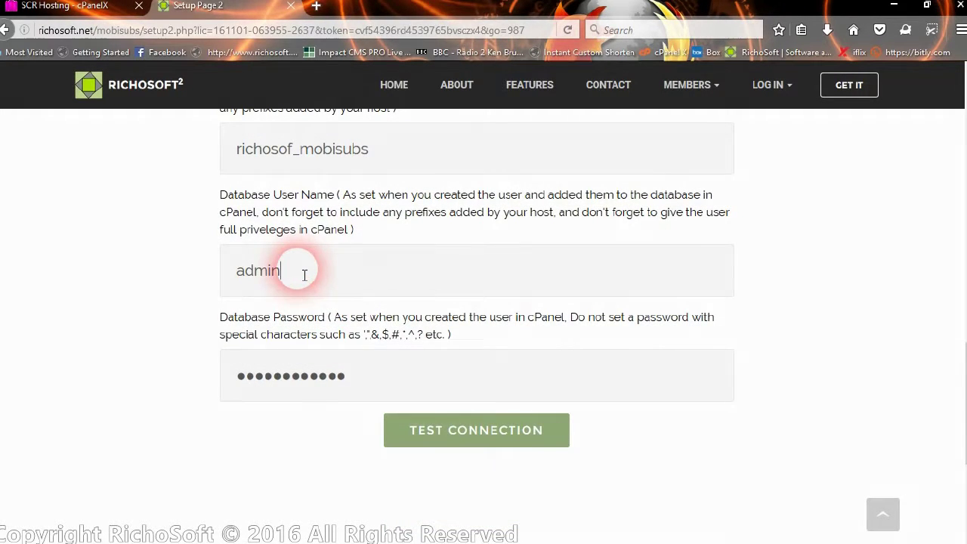
{"action": "key", "text": "BackSpace"}
{"action": "key", "text": "BackSpace"}
{"action": "key", "text": "BackSpace"}
{"action": "key", "text": "BackSpace"}
{"action": "key", "text": "BackSpace"}
{"action": "type", "text": "r"}
{"action": "left_click", "coordinate": [355, 382]}
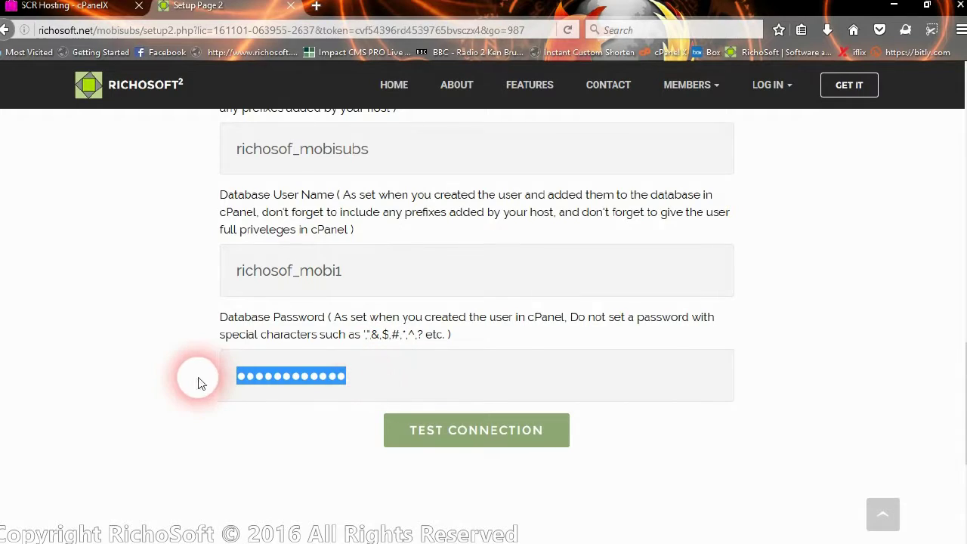
{"action": "type", "text": "••"}
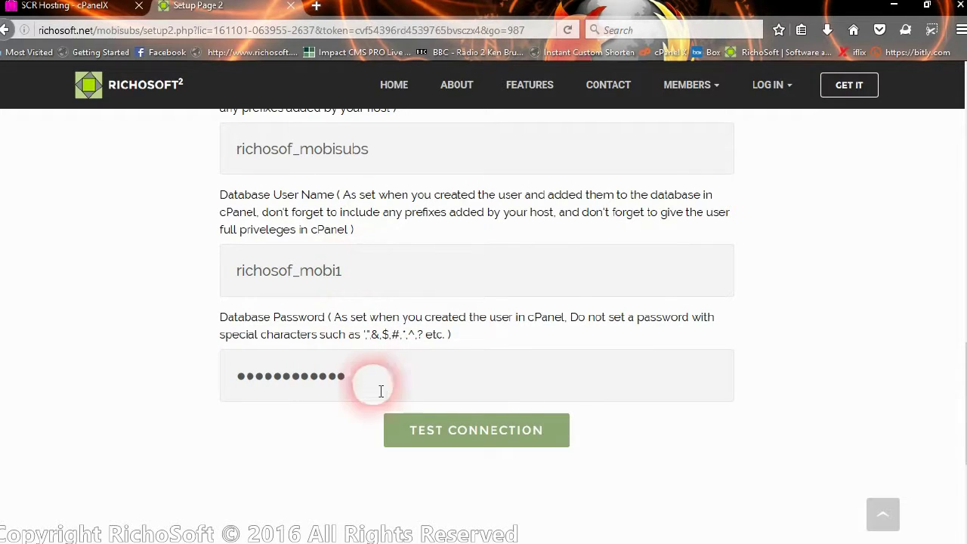
{"action": "left_click", "coordinate": [475, 438]}
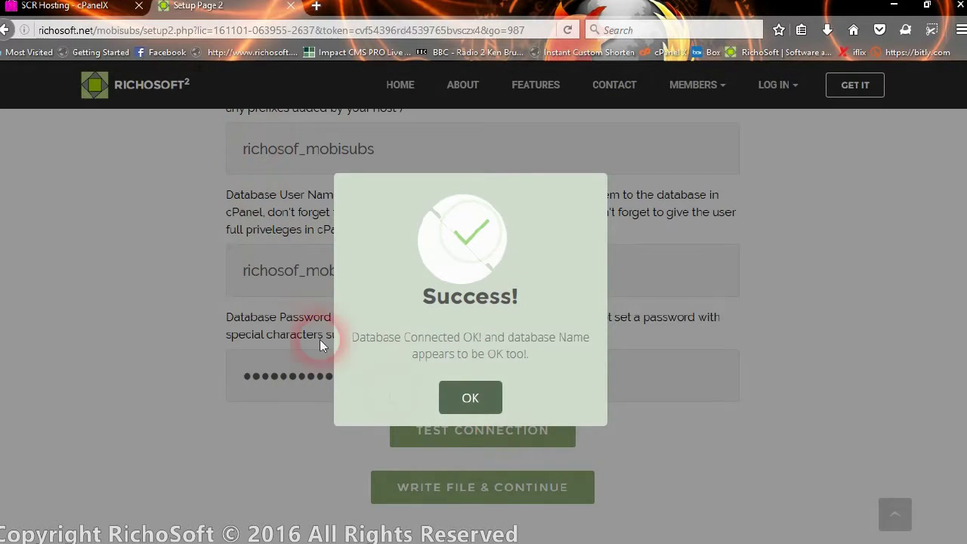
{"action": "left_click", "coordinate": [468, 401]}
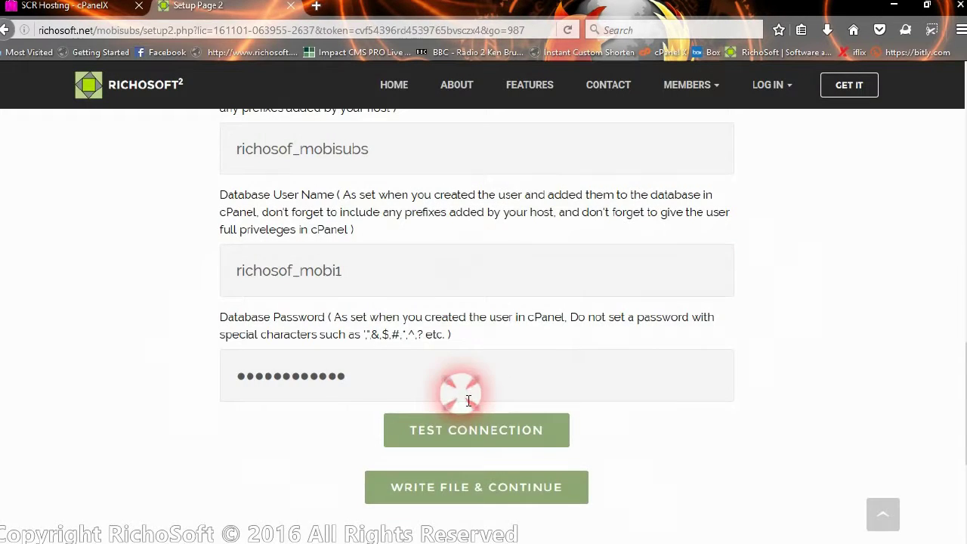
Write the MobiSubs parameters file and create the mobi_membsubs and mobi_subs_params tables.
{"action": "left_click", "coordinate": [474, 491]}
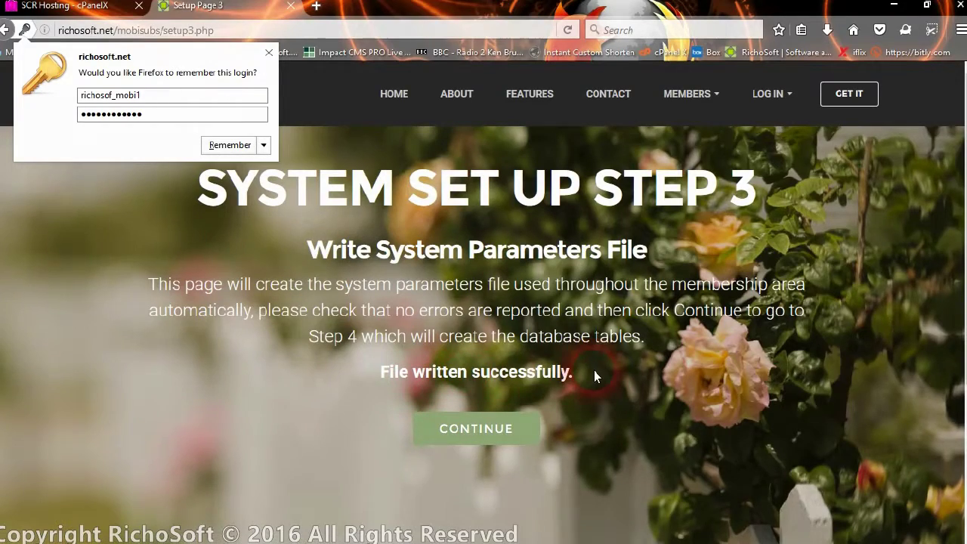
{"action": "scroll", "coordinate": [594, 377], "scroll_direction": "down", "scroll_amount": 2}
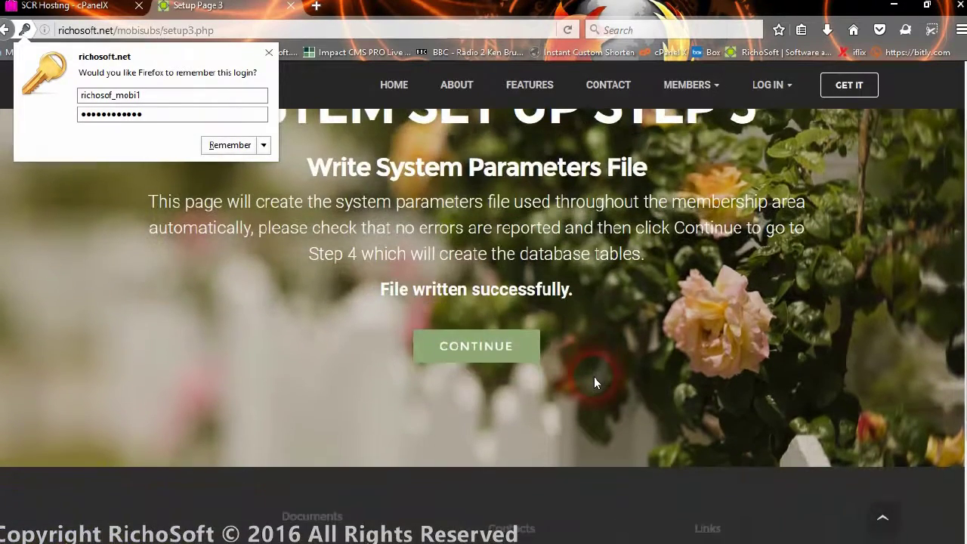
{"action": "left_click", "coordinate": [503, 358]}
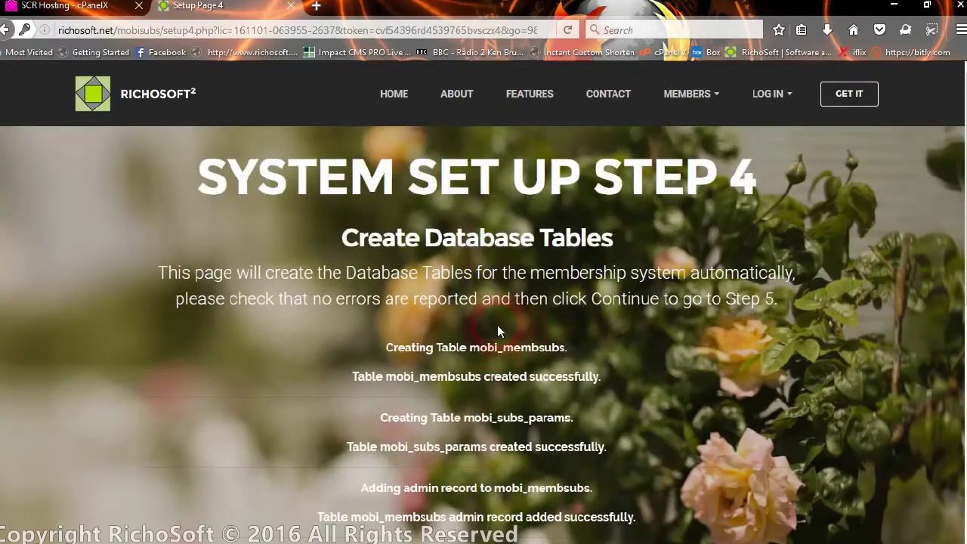
{"action": "scroll", "coordinate": [497, 325], "scroll_direction": "down", "scroll_amount": 2}
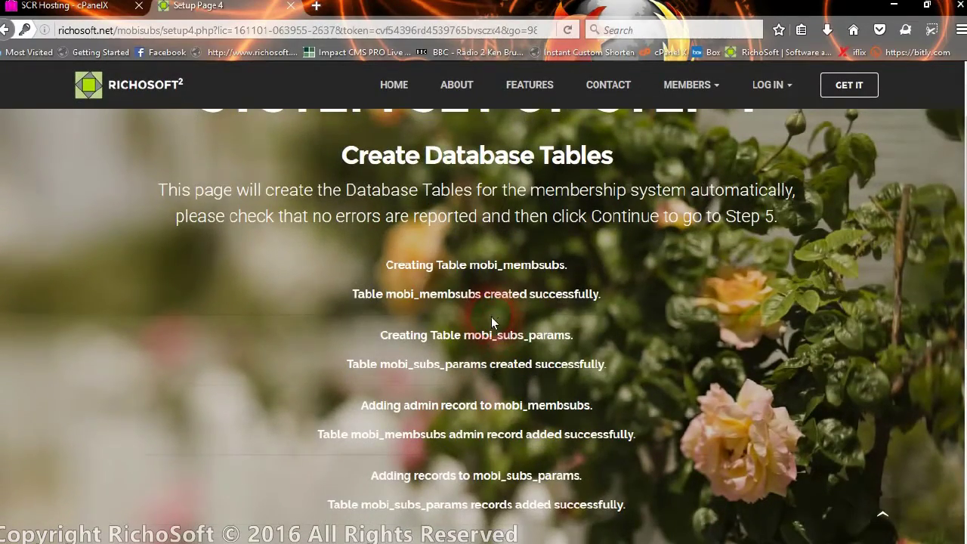
{"action": "scroll", "coordinate": [454, 312], "scroll_direction": "down", "scroll_amount": 6}
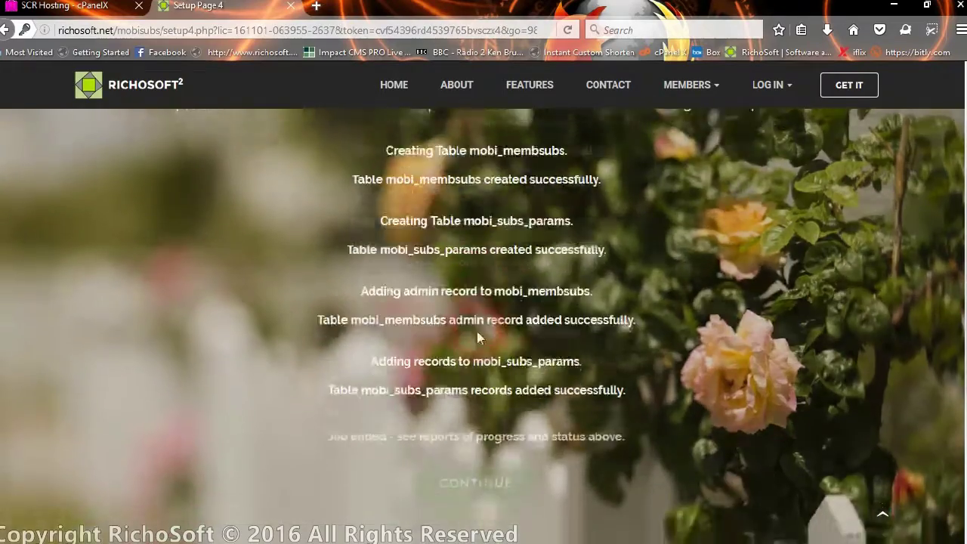
{"action": "scroll", "coordinate": [476, 222], "scroll_direction": "up", "scroll_amount": 4}
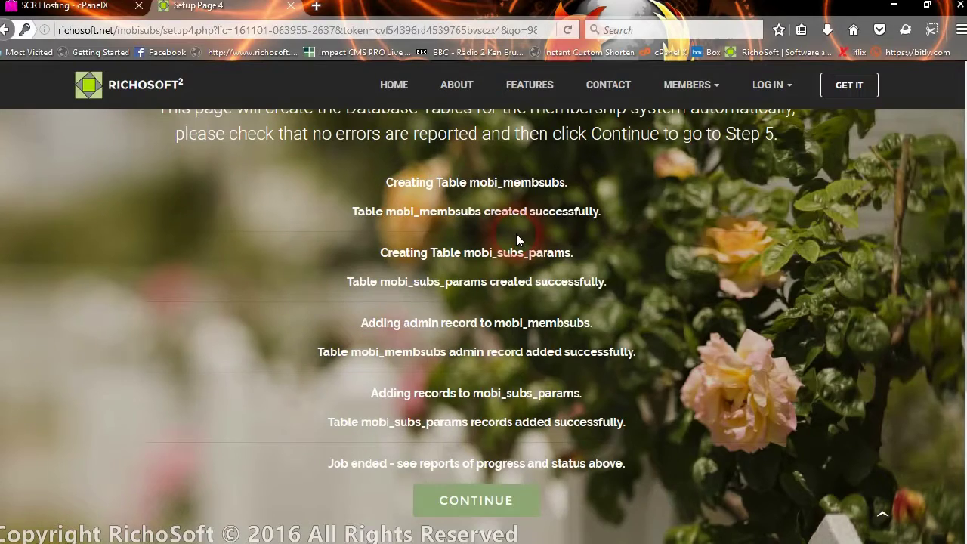
{"action": "left_click", "coordinate": [492, 507]}
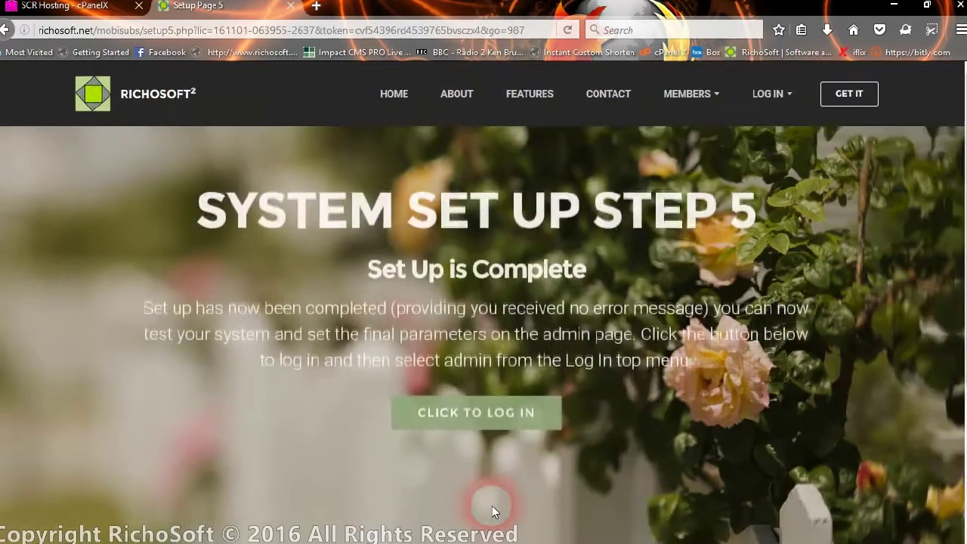
Try logging in as admin with a replaced password, then dismiss the incorrect-details error.
{"action": "left_click", "coordinate": [505, 428]}
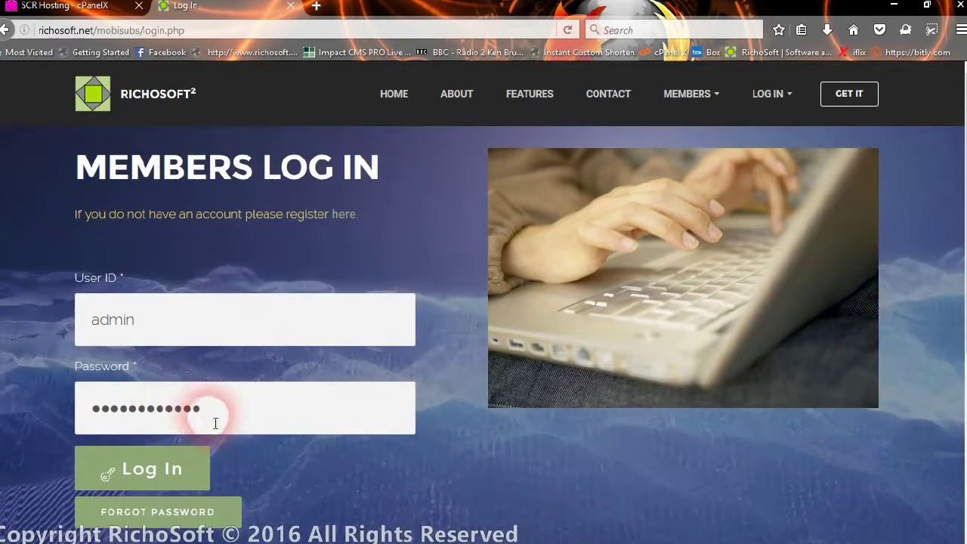
{"action": "left_click_drag", "start_coordinate": [204, 409], "coordinate": [69, 414]}
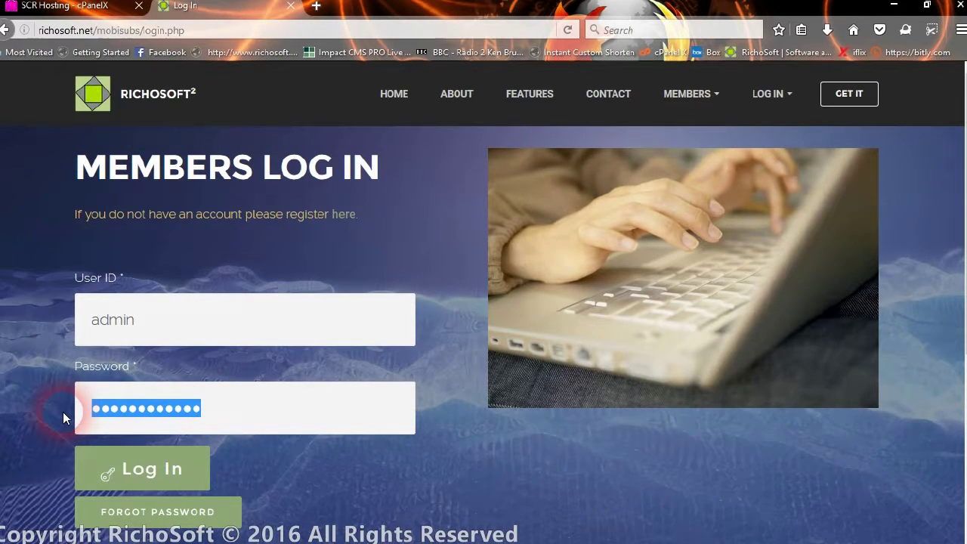
{"action": "type", "text": "ad"}
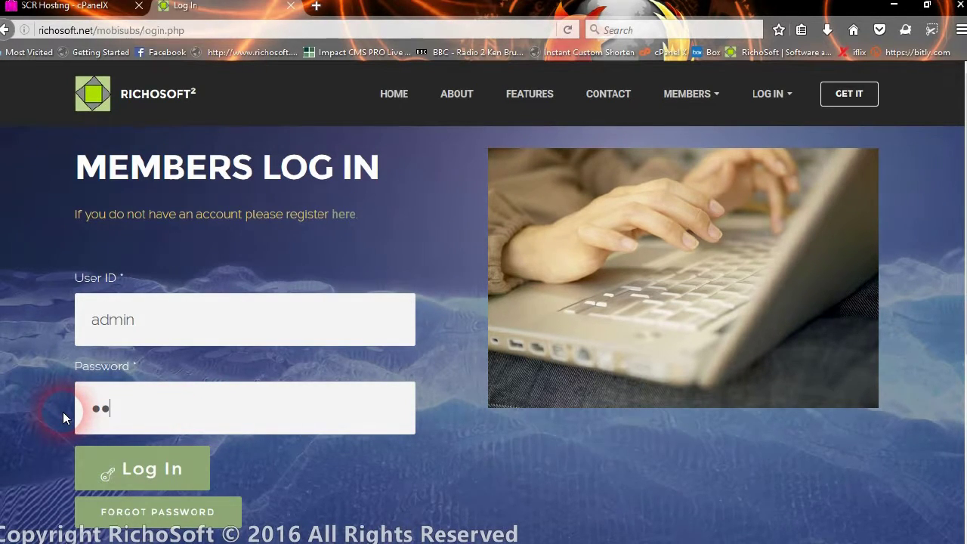
{"action": "type", "text": "min123"}
{"action": "left_click", "coordinate": [132, 467]}
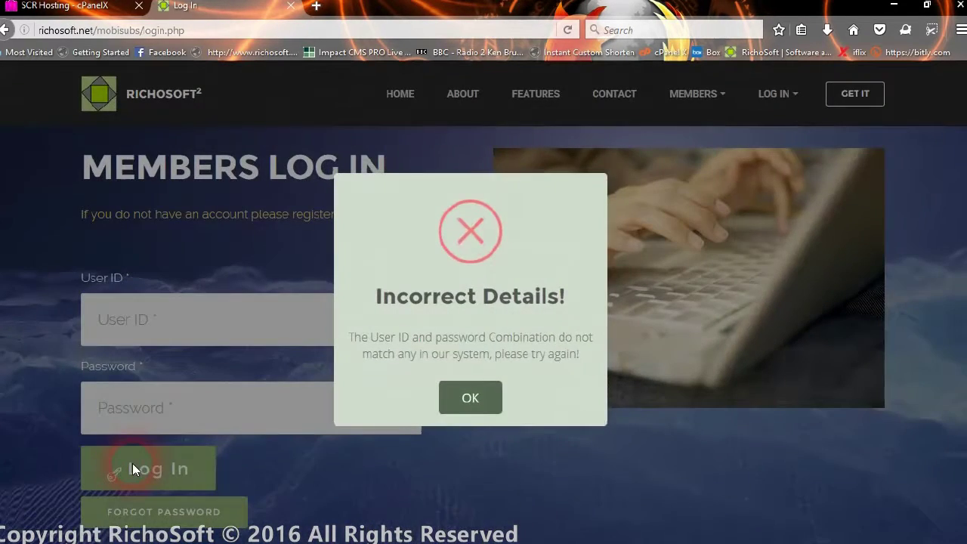
{"action": "left_click", "coordinate": [464, 399]}
{"action": "left_click", "coordinate": [228, 412]}
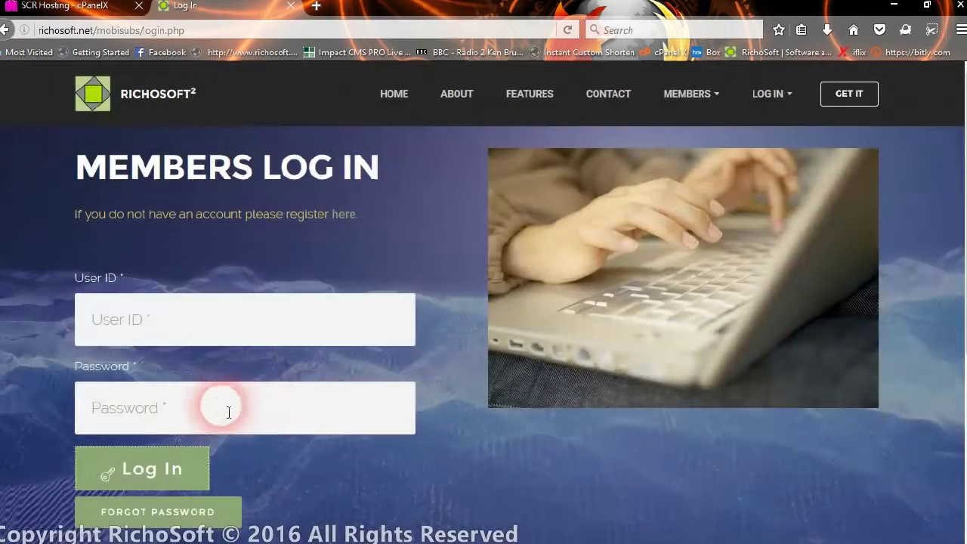
Log in as admin with the saved password to reach the Members Home Page.
{"action": "left_click", "coordinate": [176, 327]}
{"action": "type", "text": "a"}
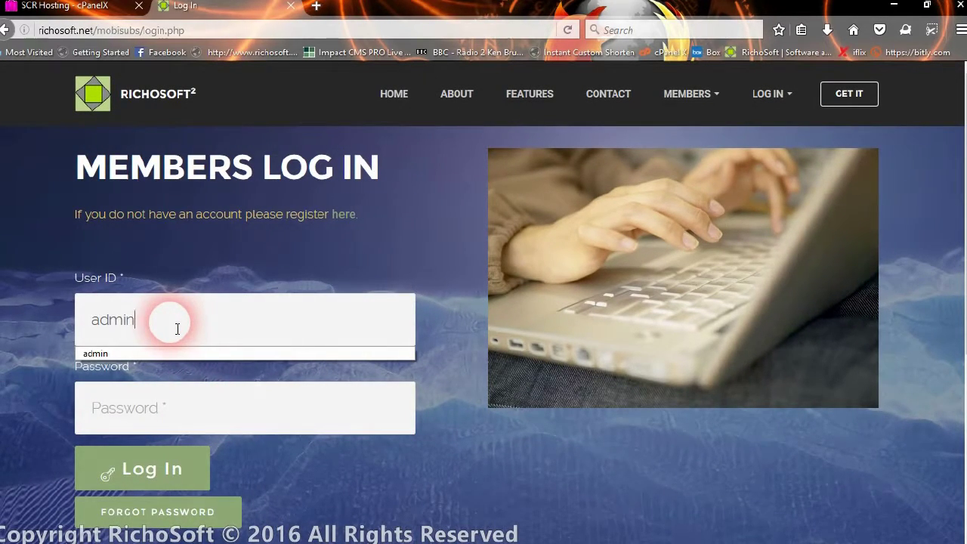
{"action": "type", "text": "dmin"}
{"action": "key", "text": "Tab"}
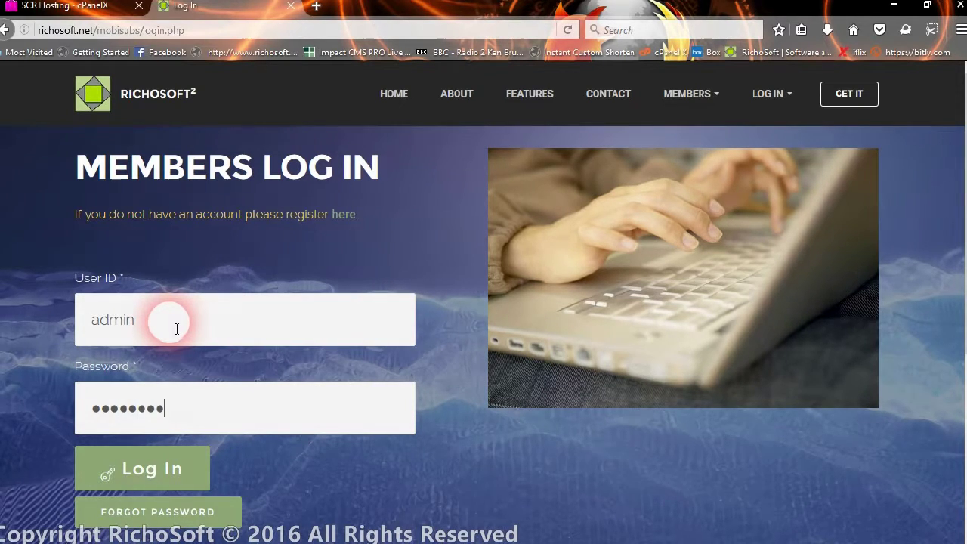
{"action": "left_click", "coordinate": [165, 469]}
{"action": "left_click", "coordinate": [163, 470]}
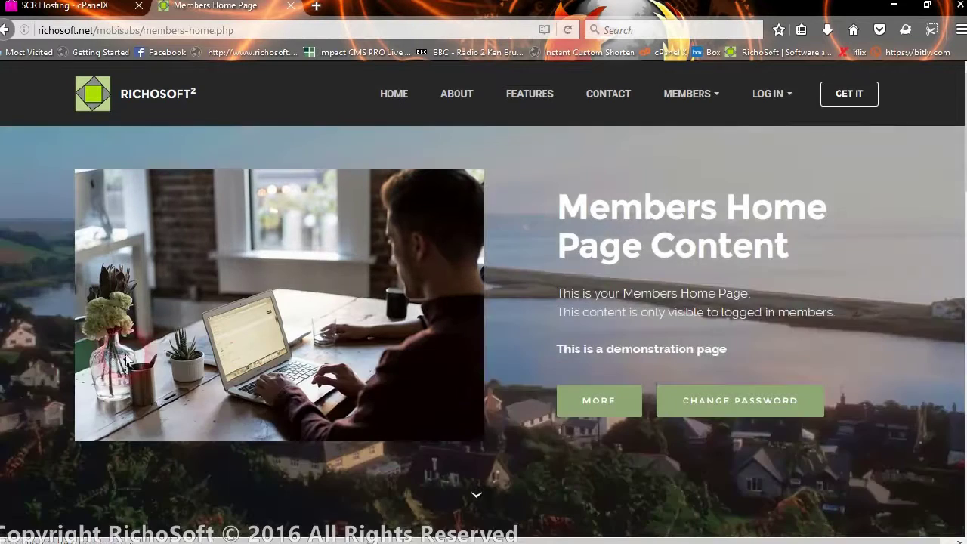
Go to the Admin page from the LOG IN menu and open System Settings.
{"action": "left_click", "coordinate": [770, 94]}
{"action": "left_click", "coordinate": [772, 209]}
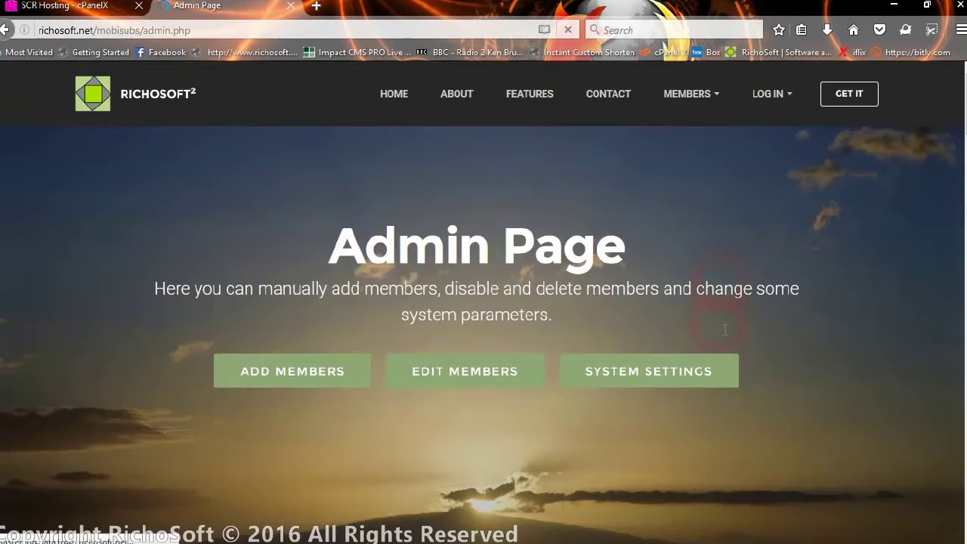
{"action": "left_click", "coordinate": [678, 375]}
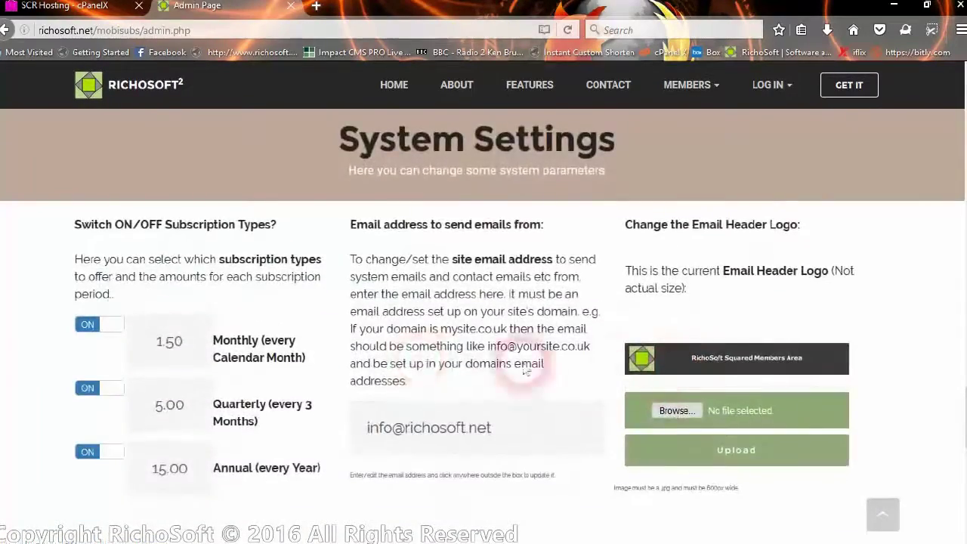
{"action": "scroll", "coordinate": [431, 362], "scroll_direction": "down", "scroll_amount": 2}
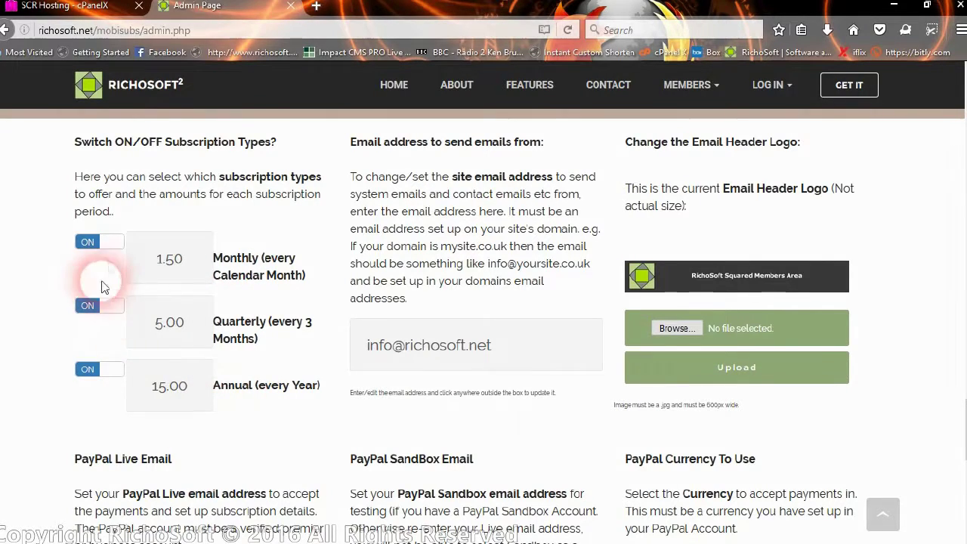
Switch the Monthly subscription type off and back on, confirming each update.
{"action": "left_click", "coordinate": [111, 244]}
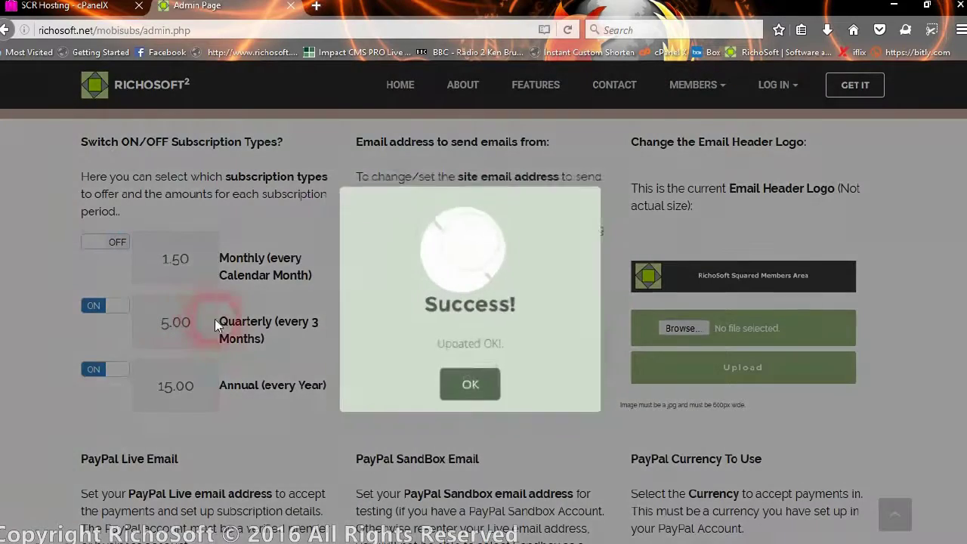
{"action": "left_click", "coordinate": [459, 385]}
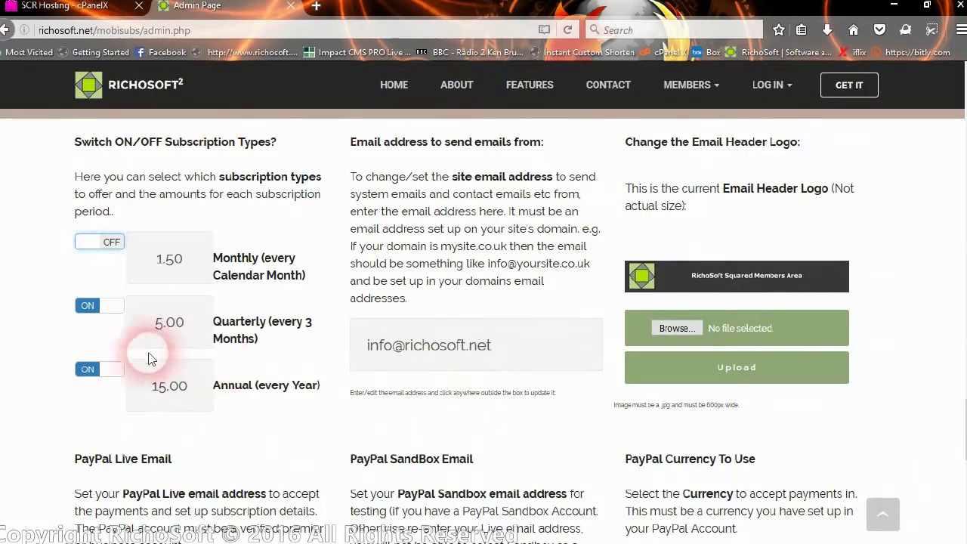
{"action": "left_click", "coordinate": [110, 243]}
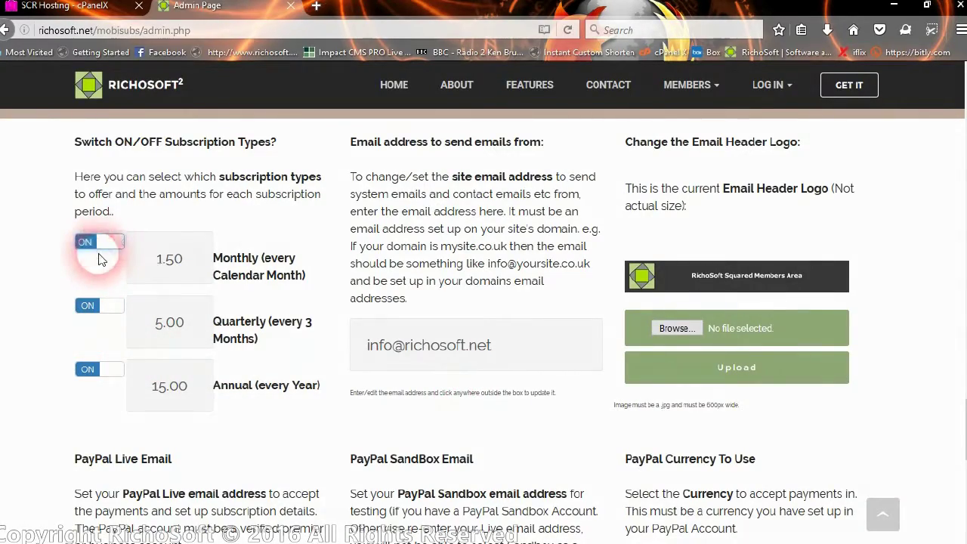
{"action": "left_click", "coordinate": [468, 387]}
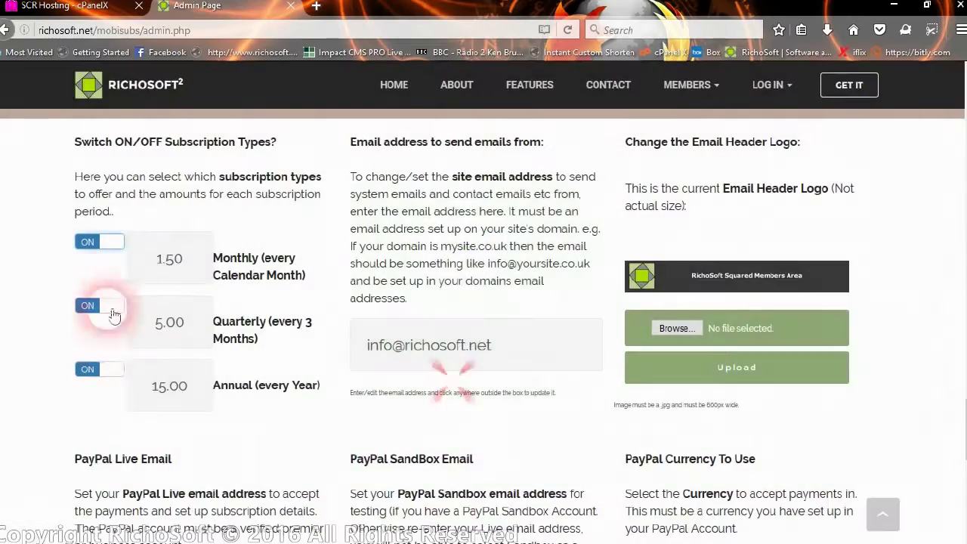
Switch the Quarterly subscription type off and back on, confirming each update.
{"action": "left_click", "coordinate": [111, 380]}
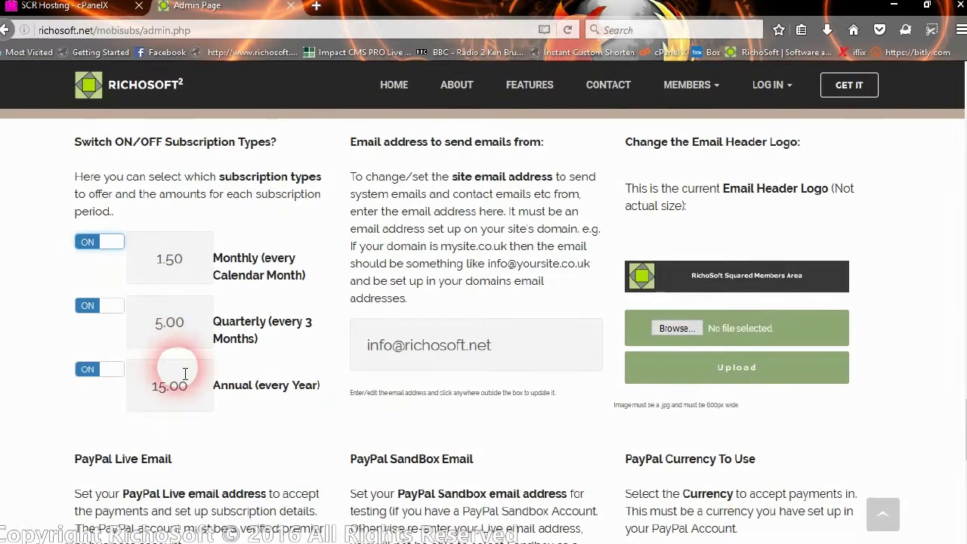
{"action": "left_click", "coordinate": [149, 326]}
{"action": "left_click", "coordinate": [87, 306]}
{"action": "left_click", "coordinate": [113, 376]}
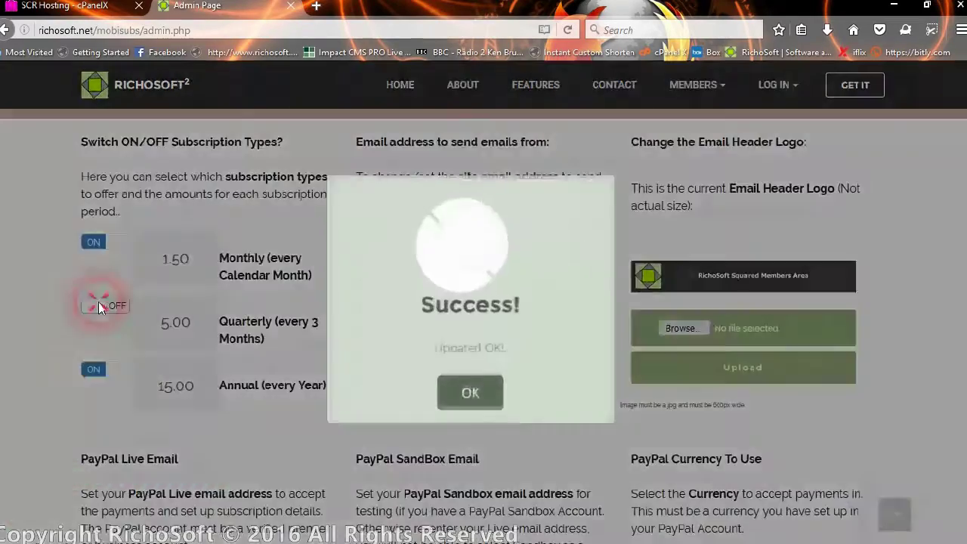
{"action": "left_click", "coordinate": [104, 307]}
{"action": "left_click", "coordinate": [105, 308]}
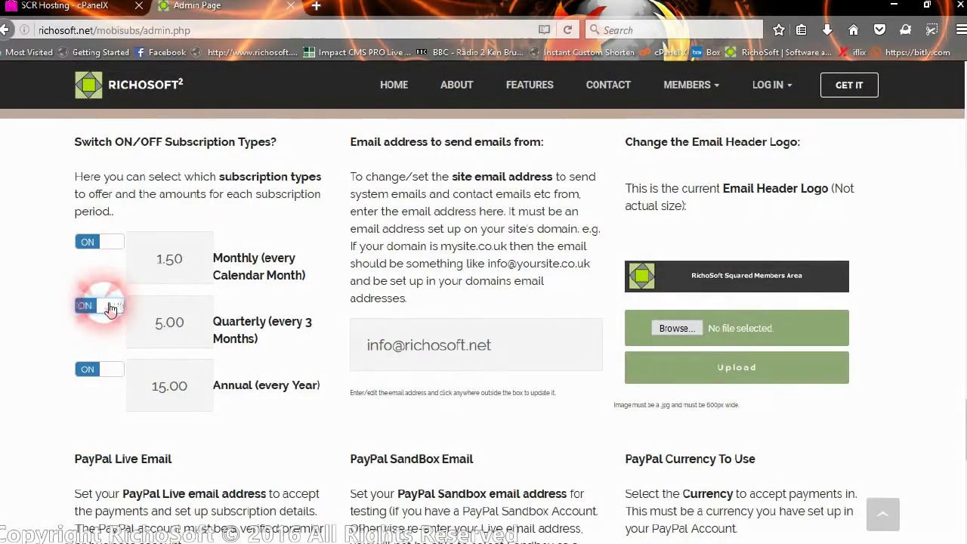
{"action": "left_click", "coordinate": [465, 388]}
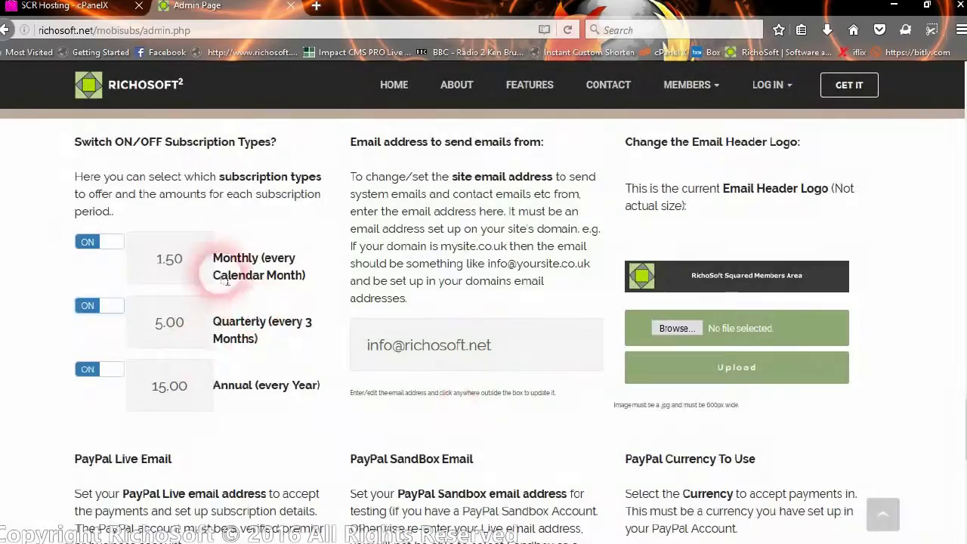
Set the Monthly price to 2.50 and the Quarterly price to 8.00.
{"action": "left_click", "coordinate": [162, 261]}
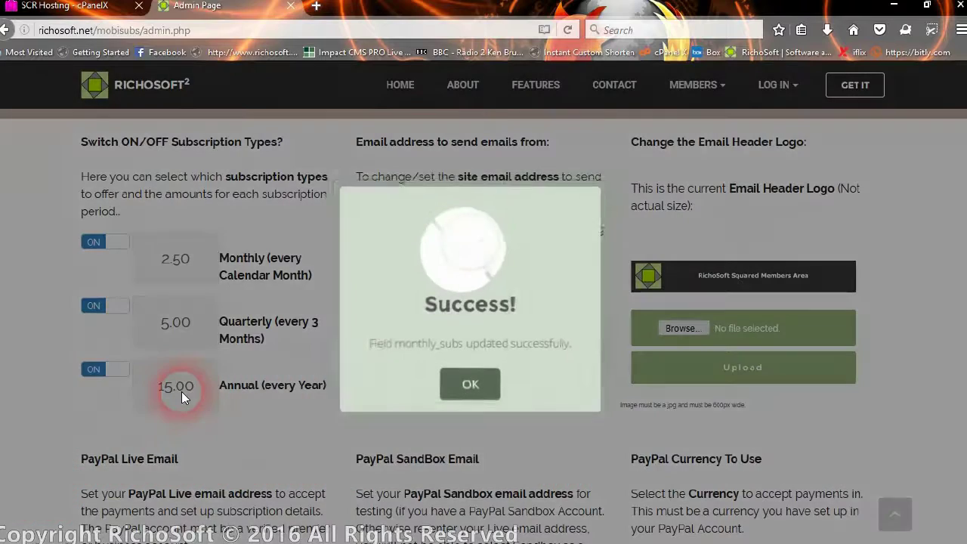
{"action": "left_click", "coordinate": [465, 389]}
{"action": "left_click", "coordinate": [169, 325]}
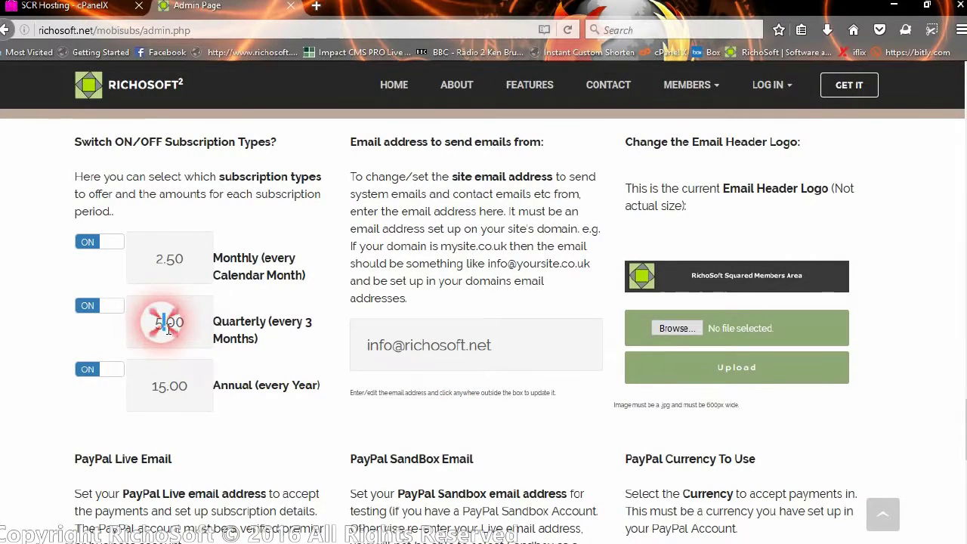
{"action": "left_click", "coordinate": [295, 427]}
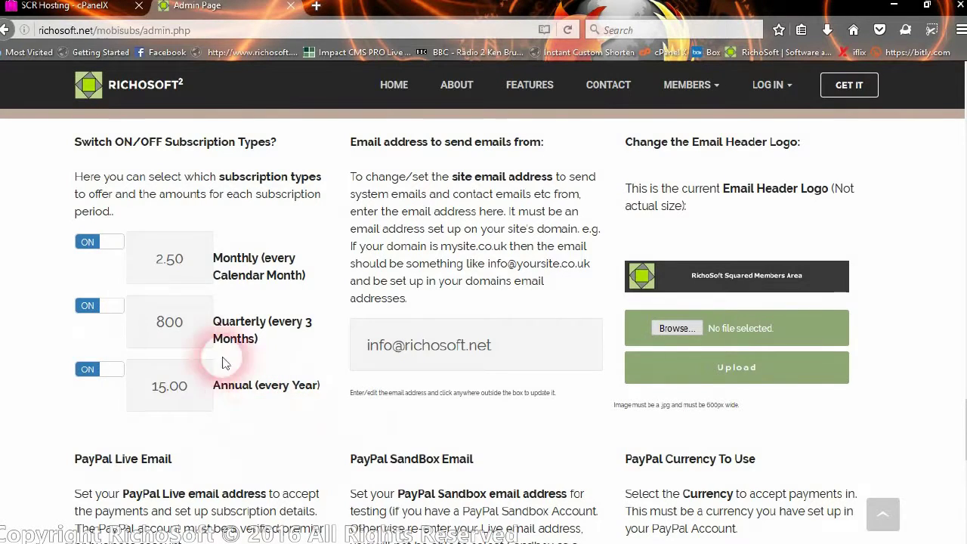
{"action": "left_click", "coordinate": [170, 322]}
{"action": "left_click", "coordinate": [261, 385]}
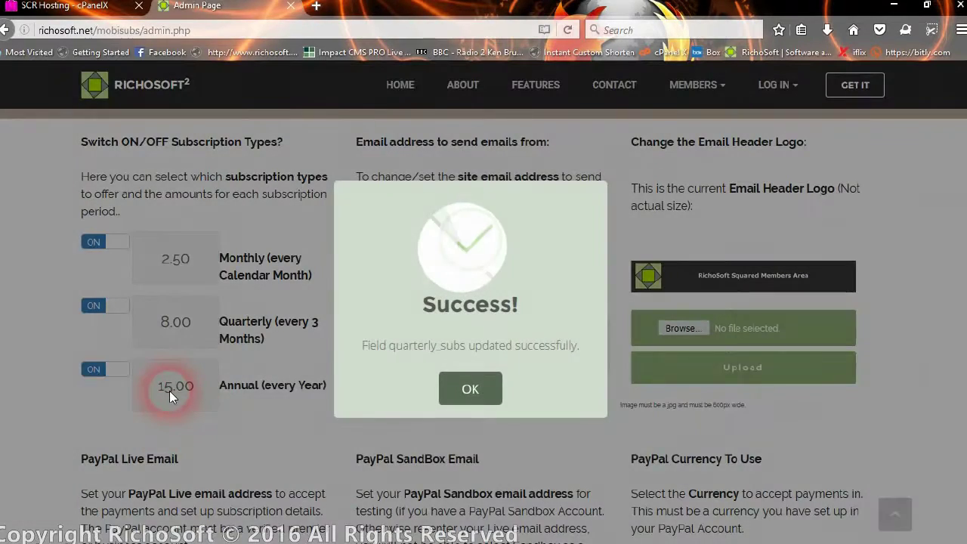
{"action": "left_click", "coordinate": [453, 387]}
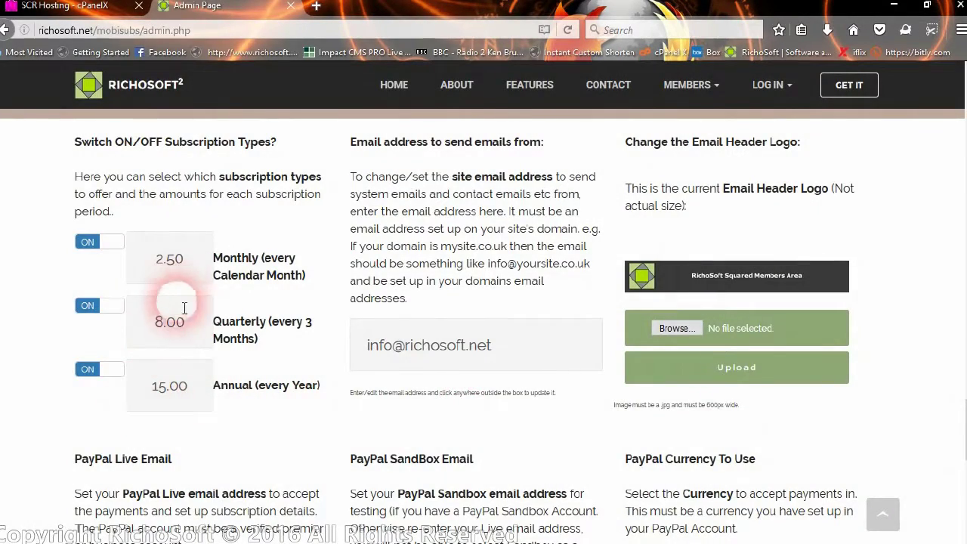
Change the Annual price from 15.00 to 25.00 and confirm the save.
{"action": "left_click", "coordinate": [168, 390]}
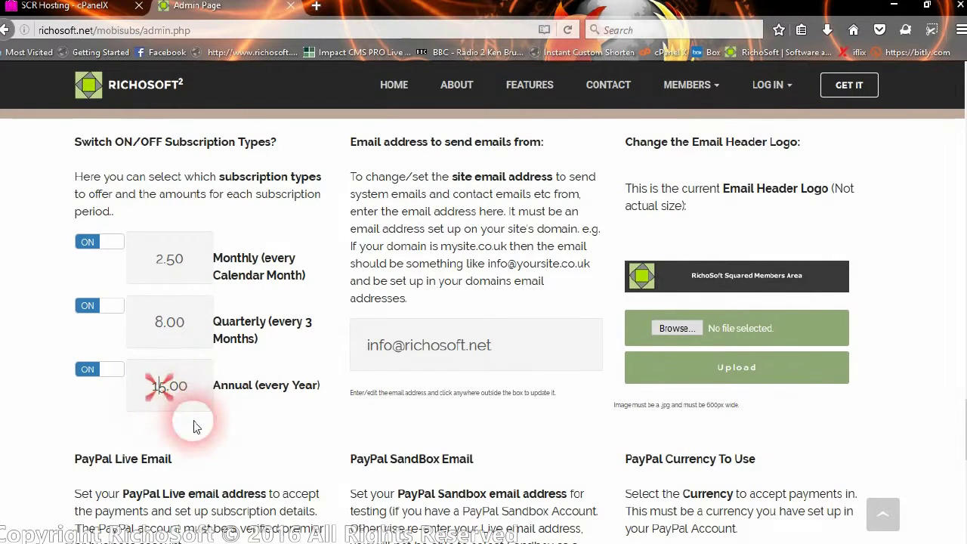
{"action": "key", "text": "BackSpace"}
{"action": "type", "text": "2"}
{"action": "left_click", "coordinate": [234, 402]}
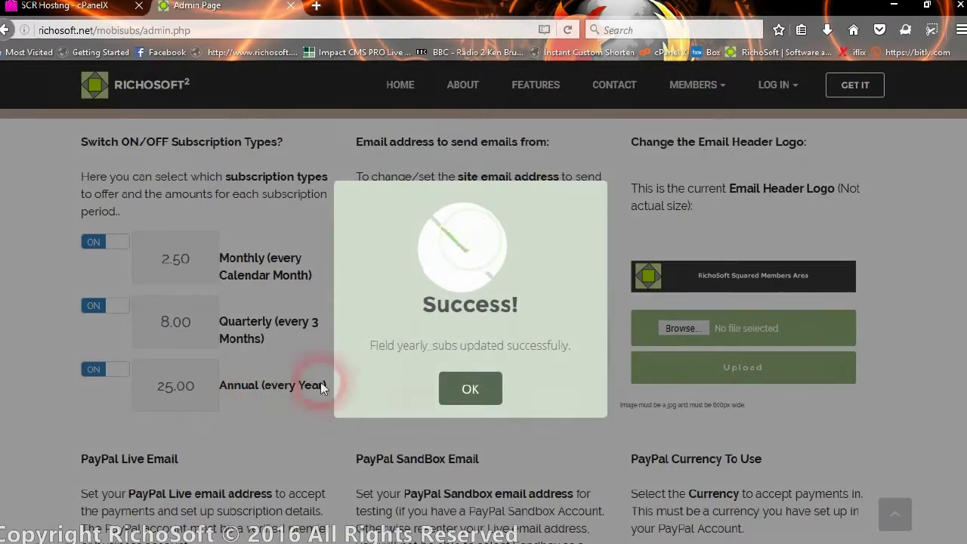
{"action": "left_click", "coordinate": [463, 388]}
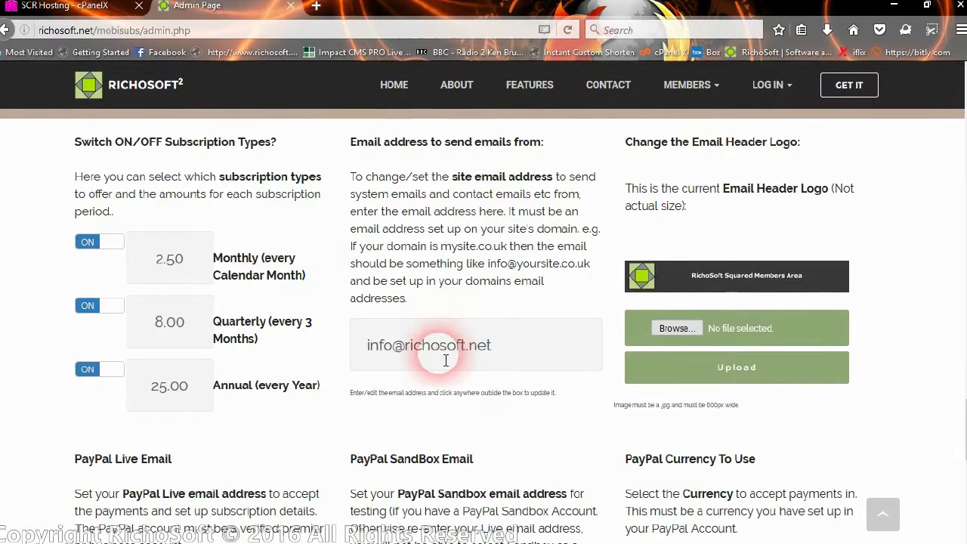
Leave the site sending email unchanged and save the PayPal Live Email field.
{"action": "left_click_drag", "start_coordinate": [507, 346], "coordinate": [383, 378]}
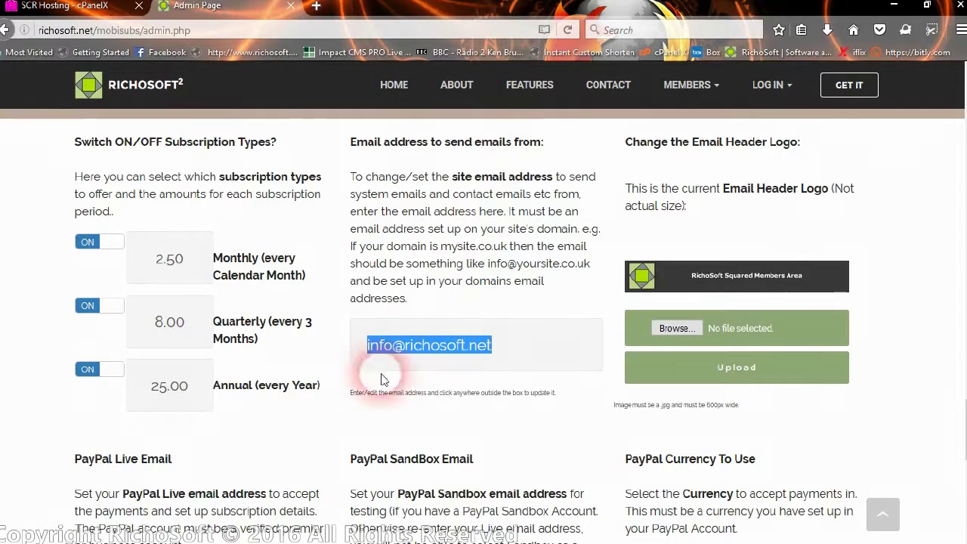
{"action": "left_click", "coordinate": [433, 352]}
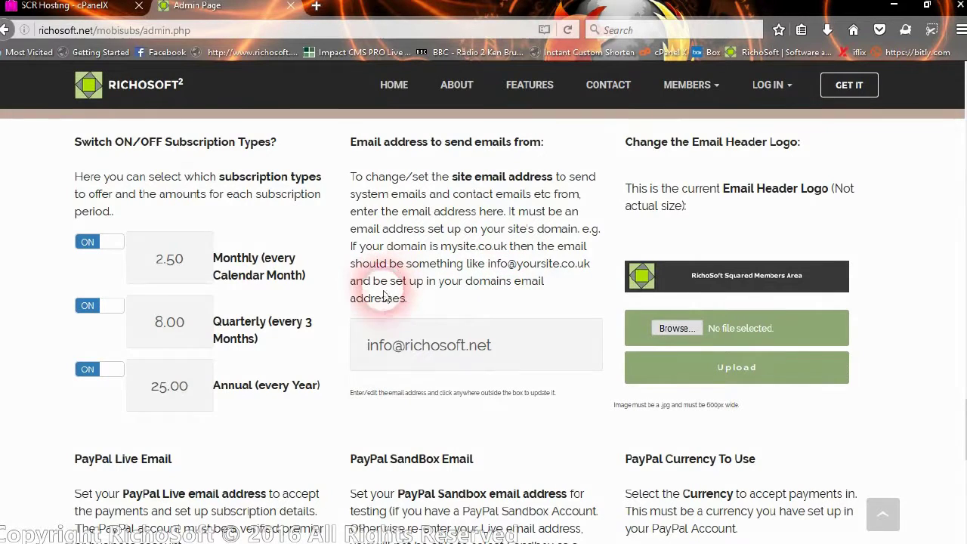
{"action": "left_click", "coordinate": [404, 346]}
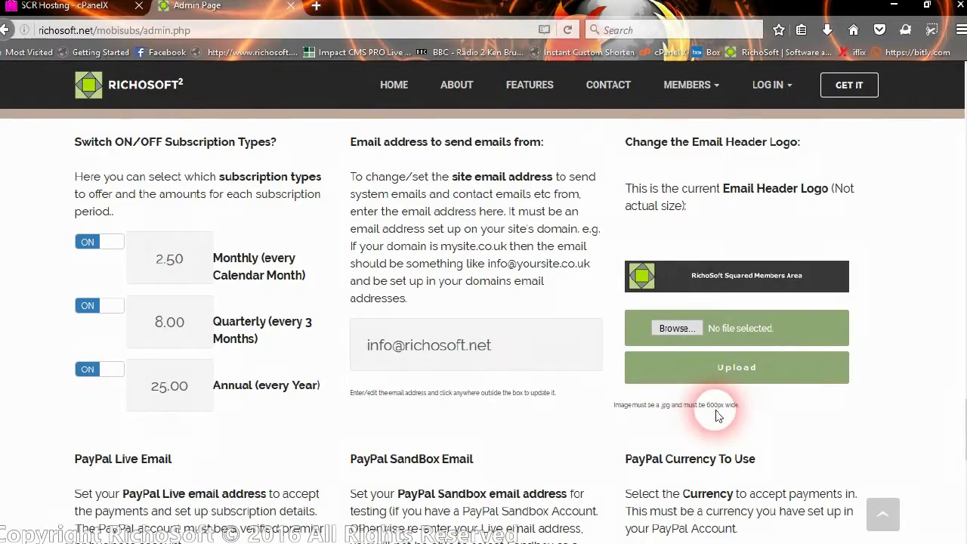
{"action": "scroll", "coordinate": [431, 249], "scroll_direction": "down", "scroll_amount": 3}
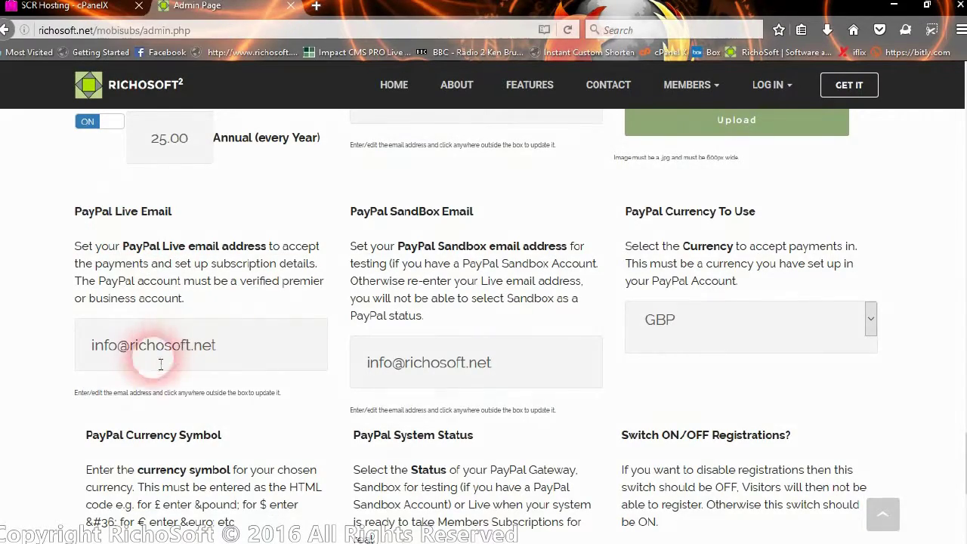
{"action": "left_click", "coordinate": [217, 352]}
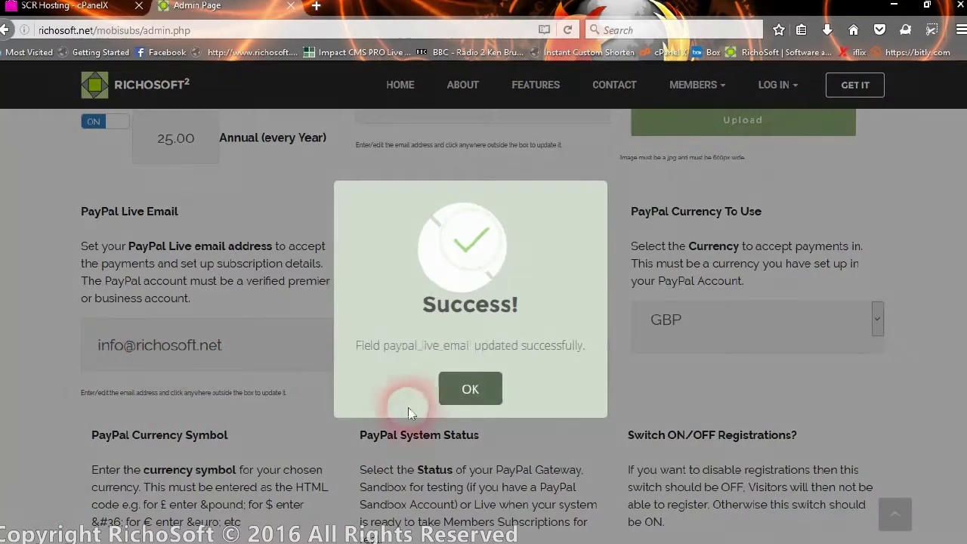
{"action": "left_click", "coordinate": [448, 385]}
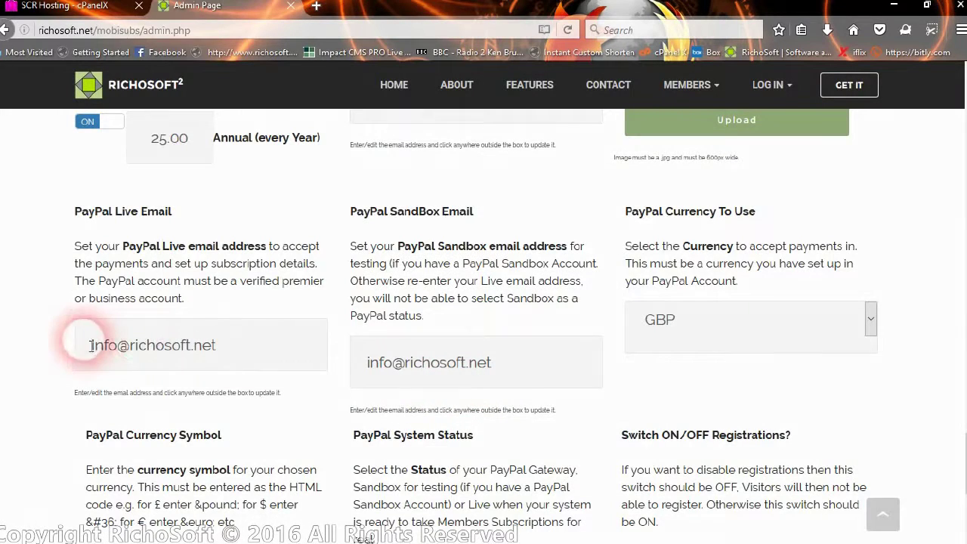
Replace the PayPal Live Email with the company's sales address and confirm the save.
{"action": "left_click_drag", "start_coordinate": [90, 345], "coordinate": [228, 354]}
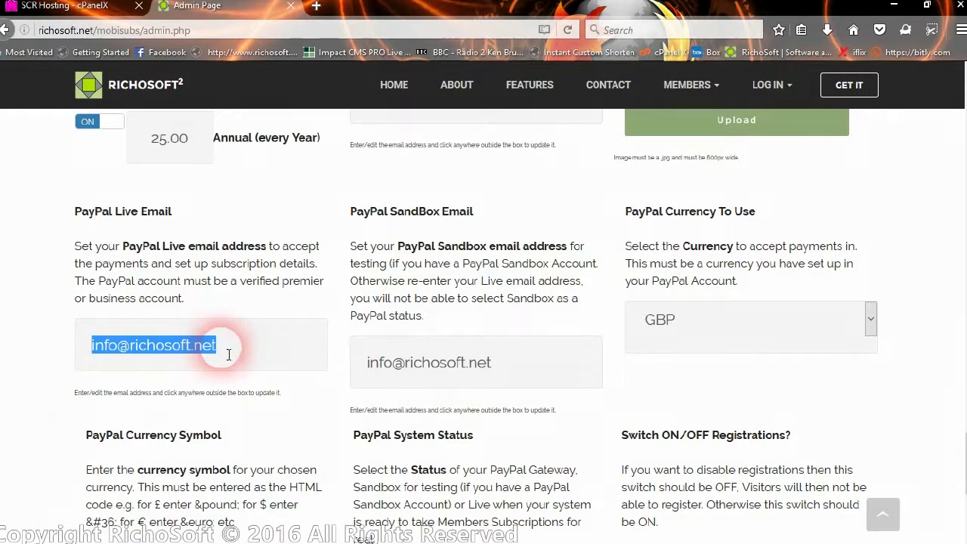
{"action": "type", "text": "sales"}
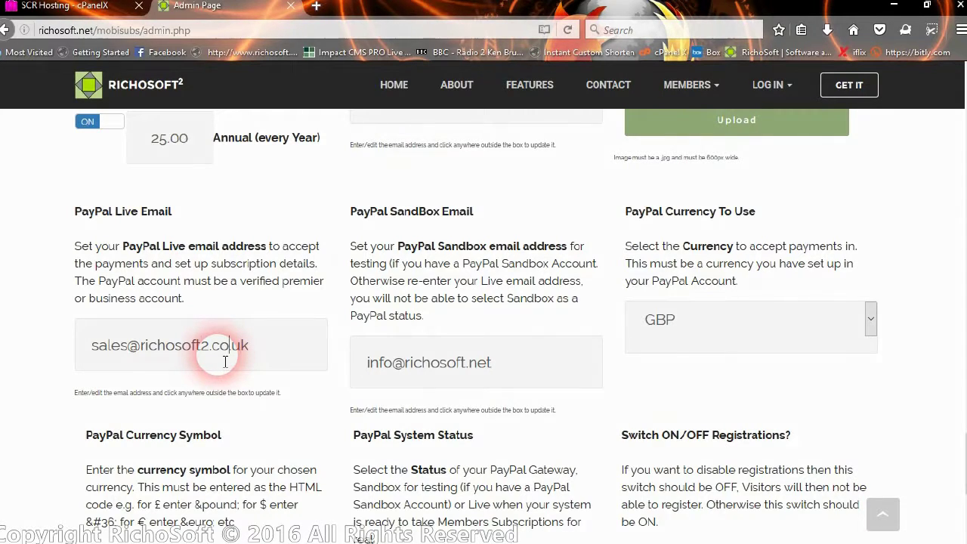
{"action": "left_click", "coordinate": [478, 368]}
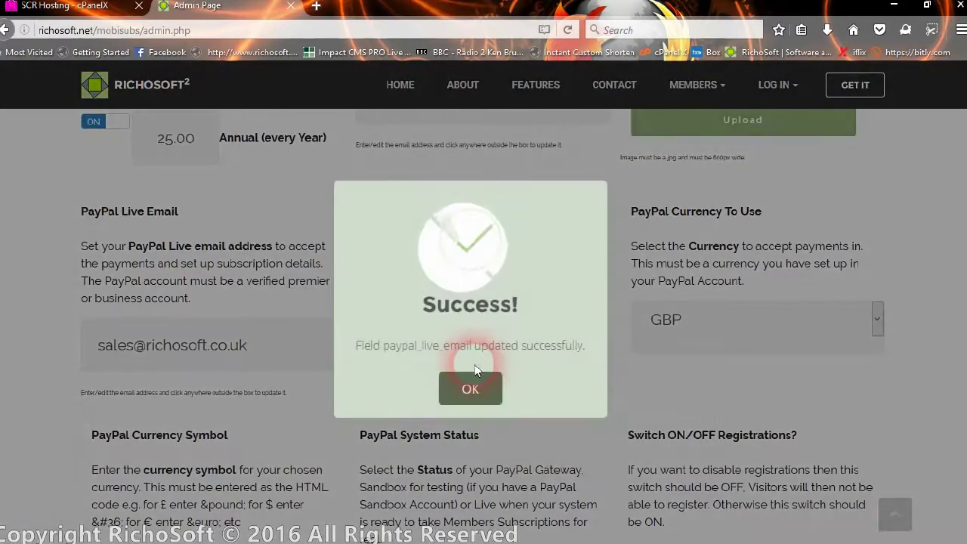
{"action": "left_click", "coordinate": [492, 389]}
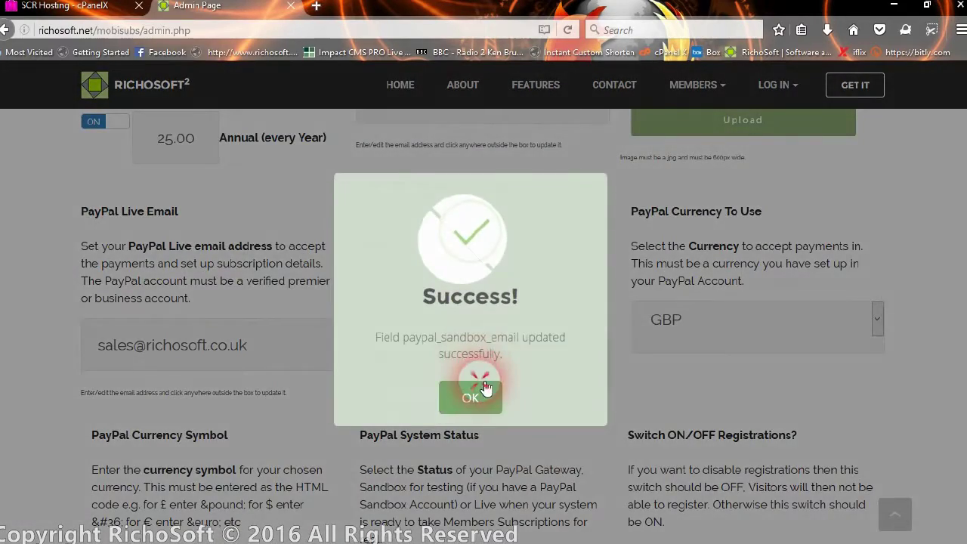
Replace the SandBox email with the company's security address.
{"action": "left_click", "coordinate": [486, 369]}
{"action": "left_click_drag", "start_coordinate": [503, 373], "coordinate": [356, 361]}
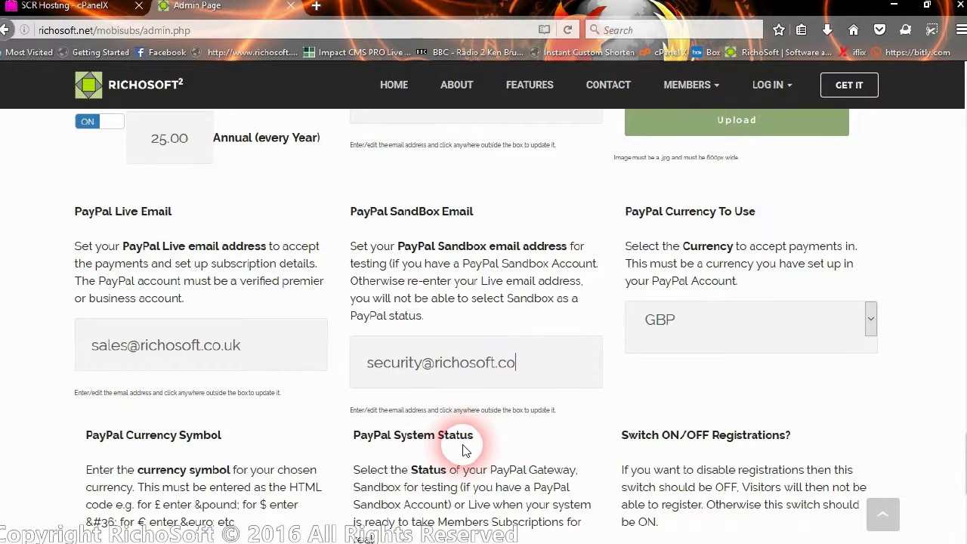
Save the new SandBox email and set the PayPal currency to USD (US Dollar).
{"action": "left_click", "coordinate": [709, 344]}
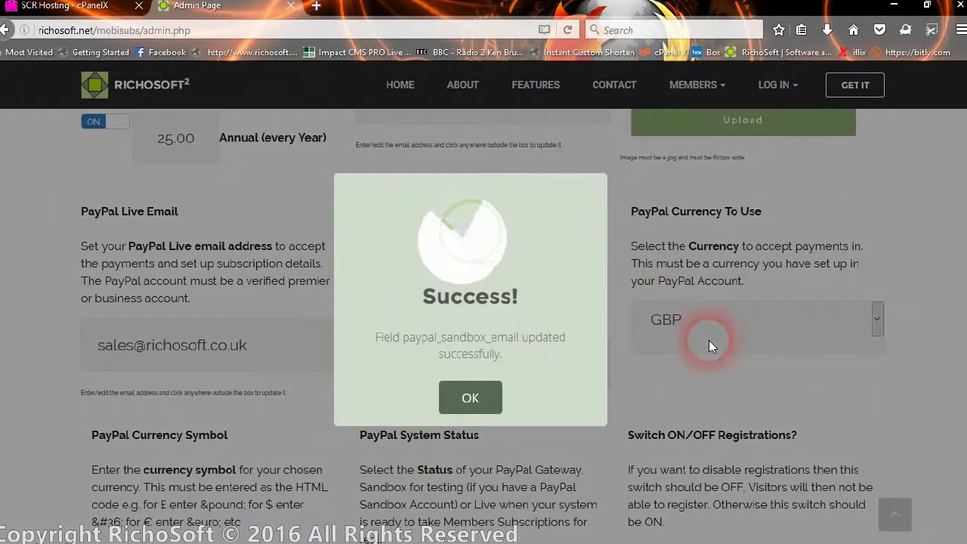
{"action": "left_click", "coordinate": [465, 395]}
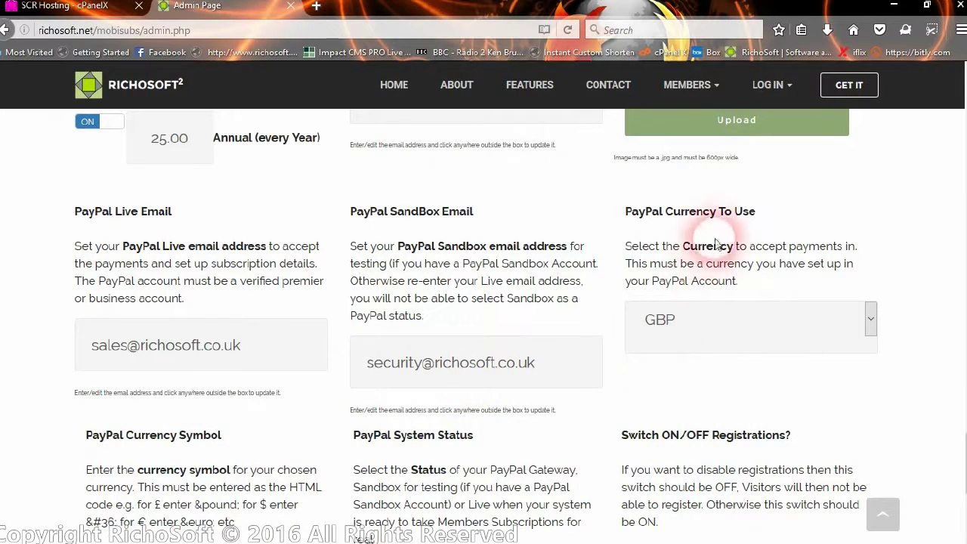
{"action": "left_click", "coordinate": [872, 321]}
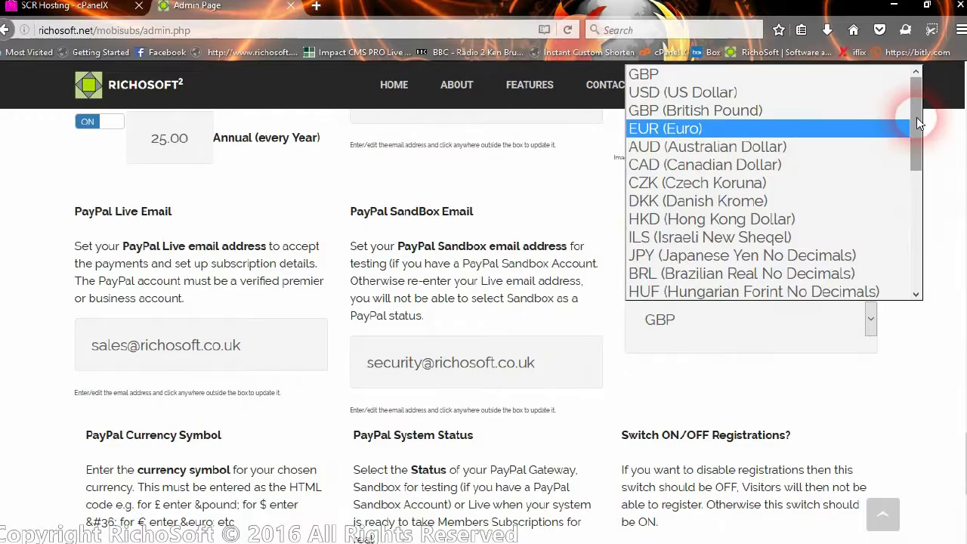
{"action": "left_click_drag", "start_coordinate": [918, 123], "coordinate": [927, 246]}
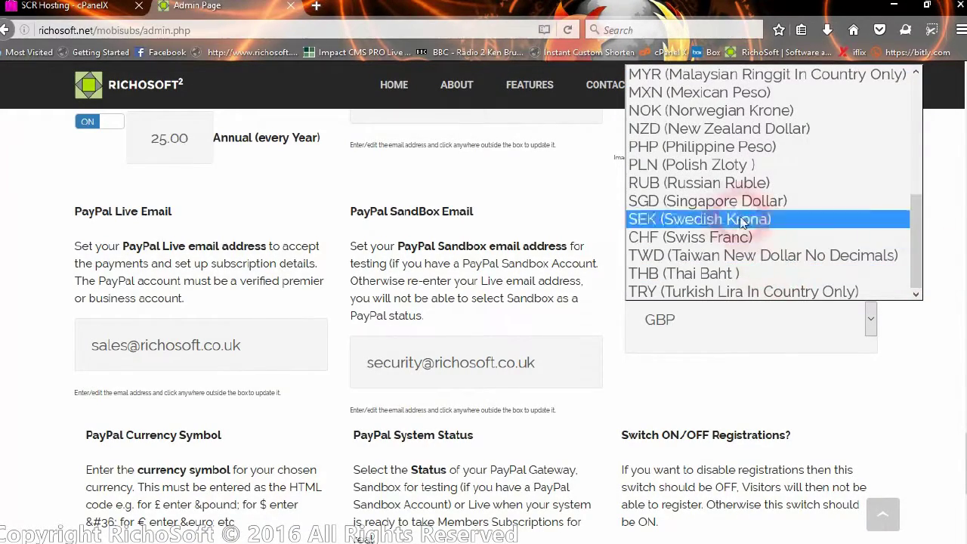
{"action": "scroll", "coordinate": [731, 133], "scroll_direction": "up", "scroll_amount": 1}
{"action": "scroll", "coordinate": [731, 132], "scroll_direction": "up", "scroll_amount": 5}
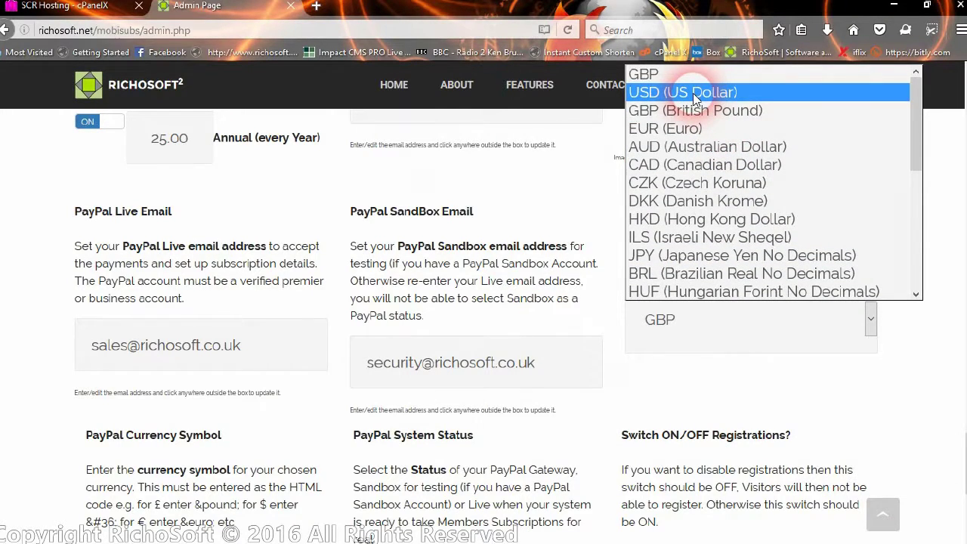
{"action": "left_click", "coordinate": [696, 94]}
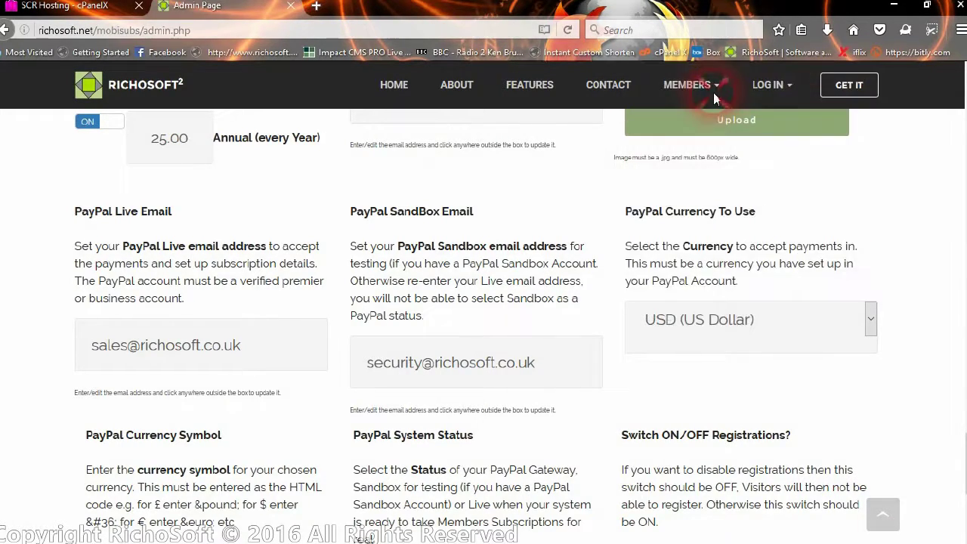
{"action": "left_click", "coordinate": [470, 387]}
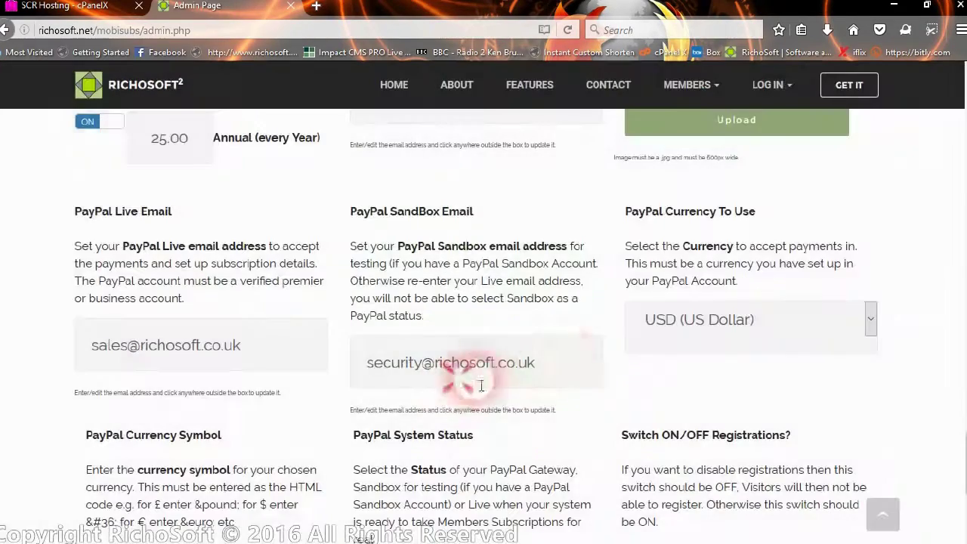
Switch the PayPal currency back to GBP (British Pound) and confirm.
{"action": "left_click", "coordinate": [677, 325]}
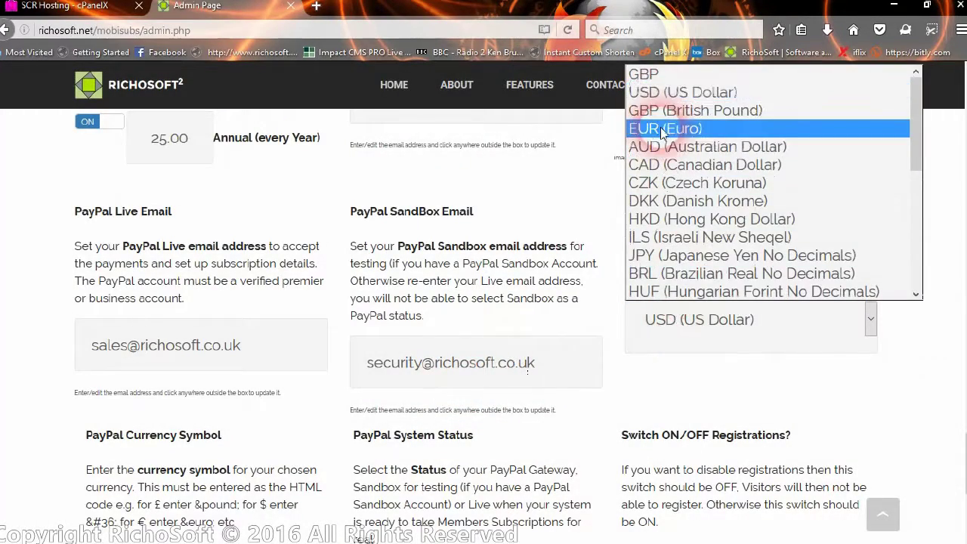
{"action": "left_click", "coordinate": [662, 111]}
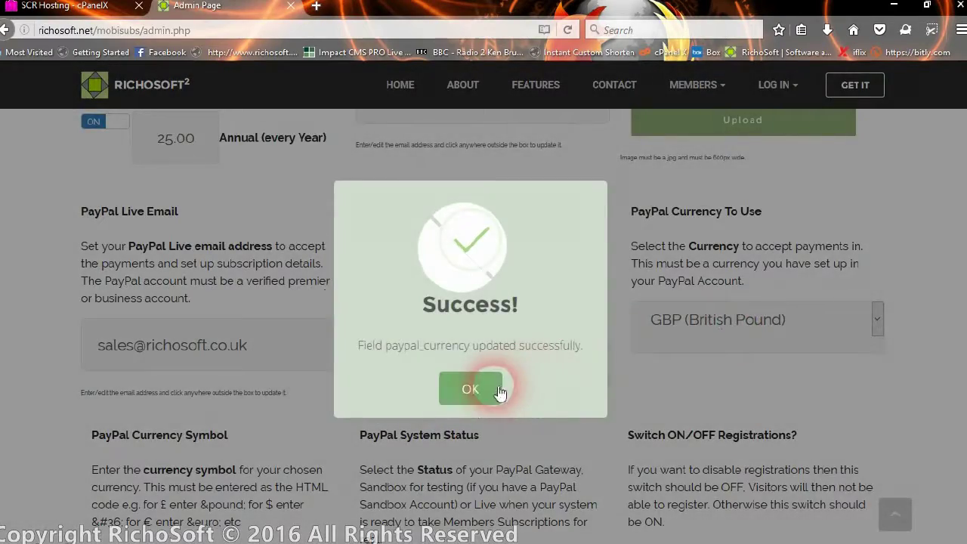
{"action": "left_click", "coordinate": [499, 392]}
{"action": "scroll", "coordinate": [491, 370], "scroll_direction": "down", "scroll_amount": 3}
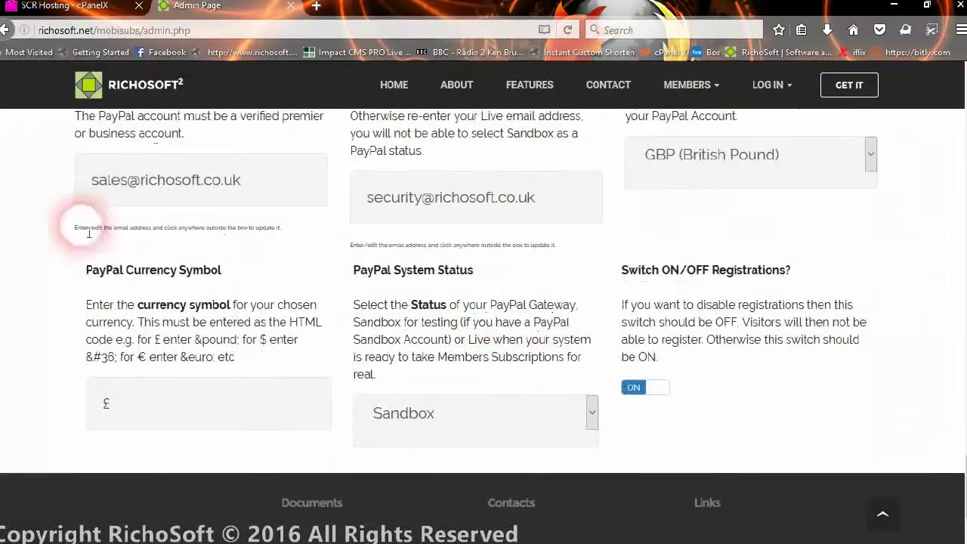
Replace the £ currency symbol with &pound; and confirm the paypal_currency_symbol update.
{"action": "double_click", "coordinate": [100, 402]}
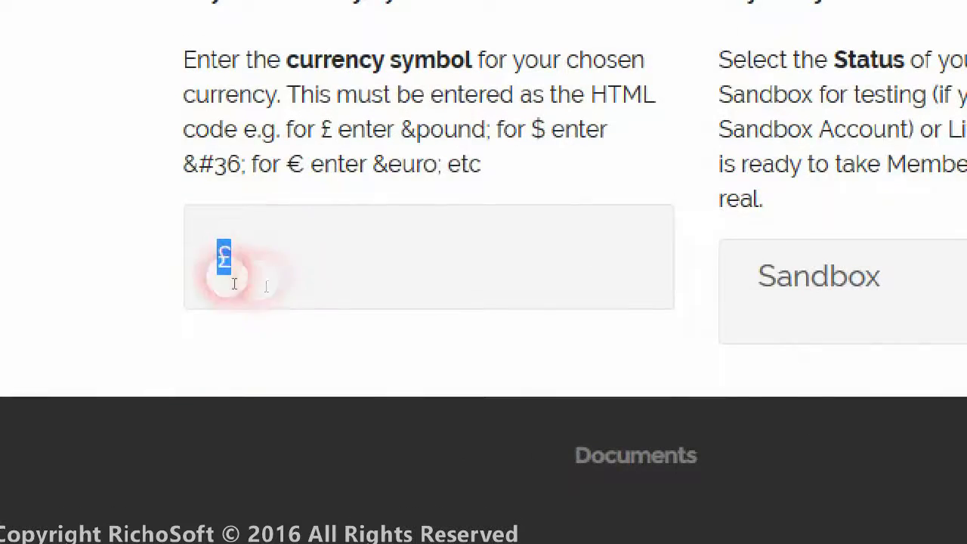
{"action": "left_click", "coordinate": [111, 407]}
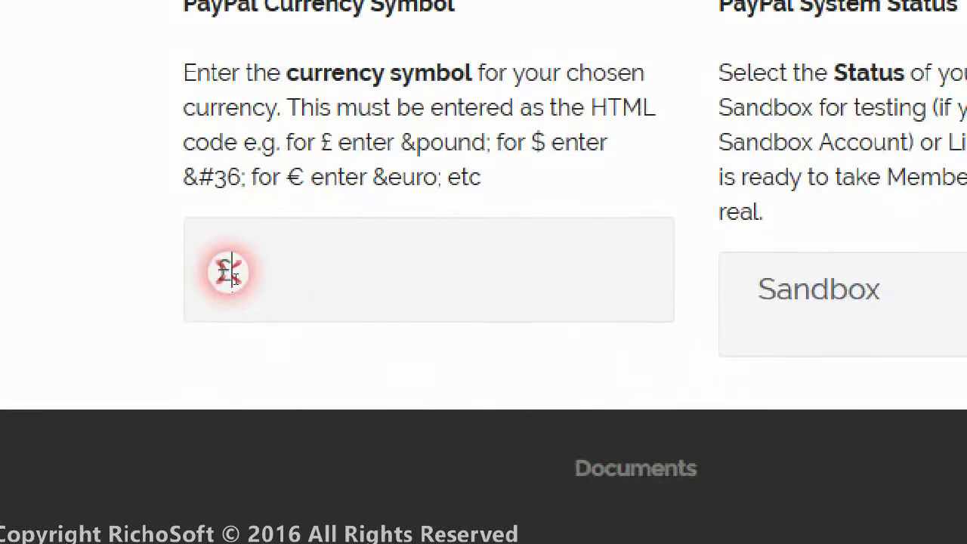
{"action": "left_click_drag", "start_coordinate": [227, 273], "coordinate": [212, 272]}
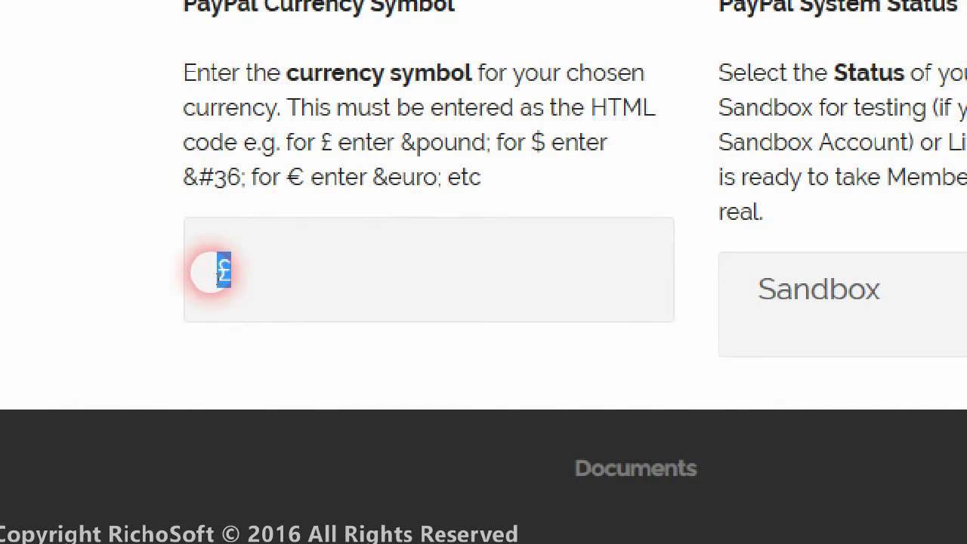
{"action": "type", "text": "&"}
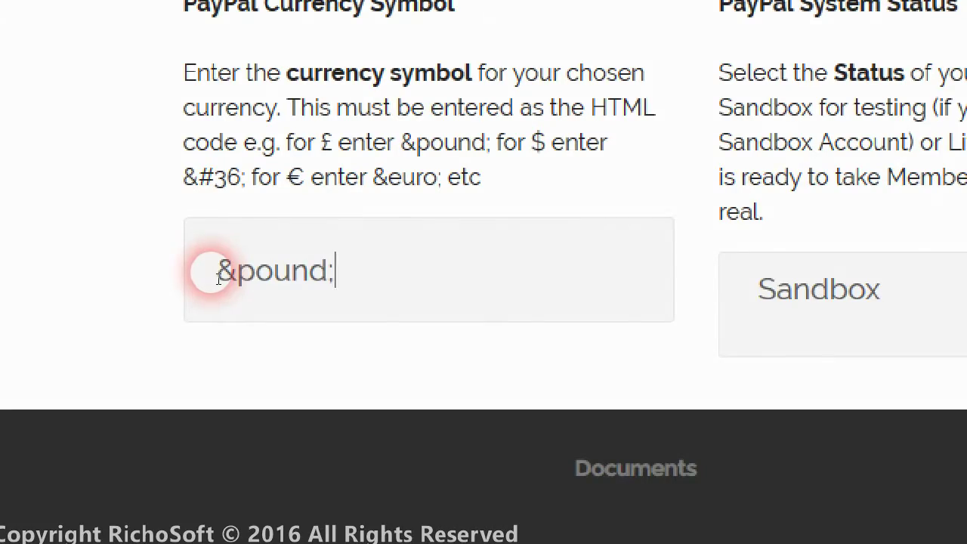
{"action": "type", "text": "pound;"}
{"action": "left_click", "coordinate": [431, 295]}
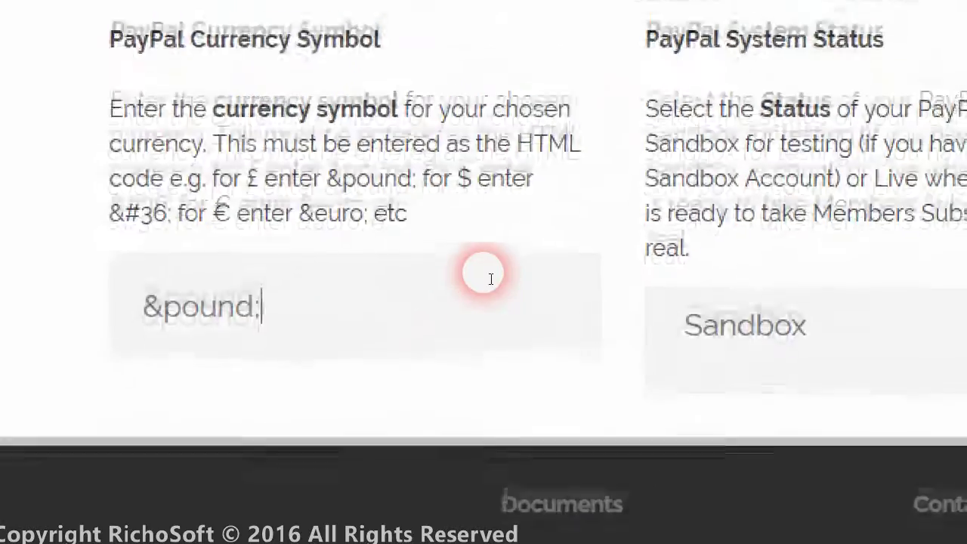
{"action": "left_click", "coordinate": [577, 188]}
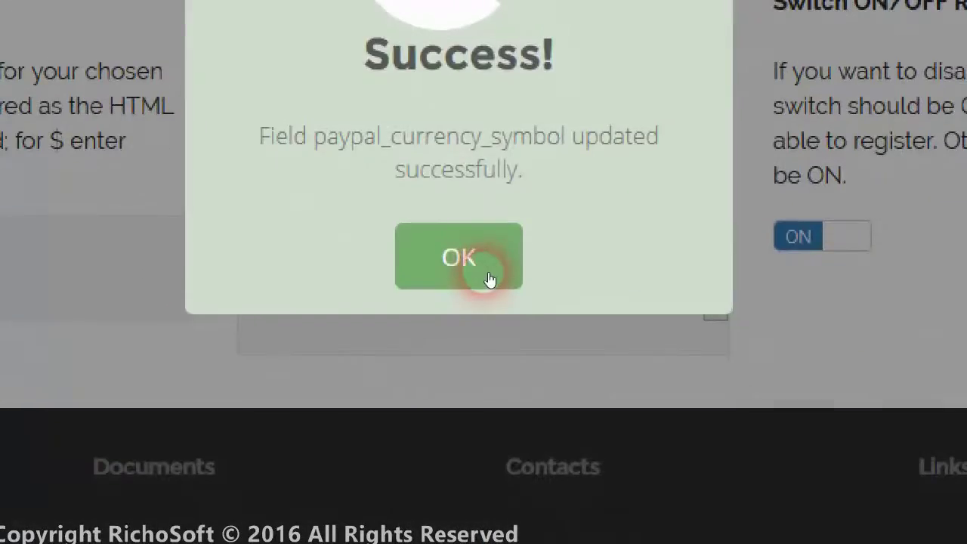
{"action": "left_click", "coordinate": [487, 278]}
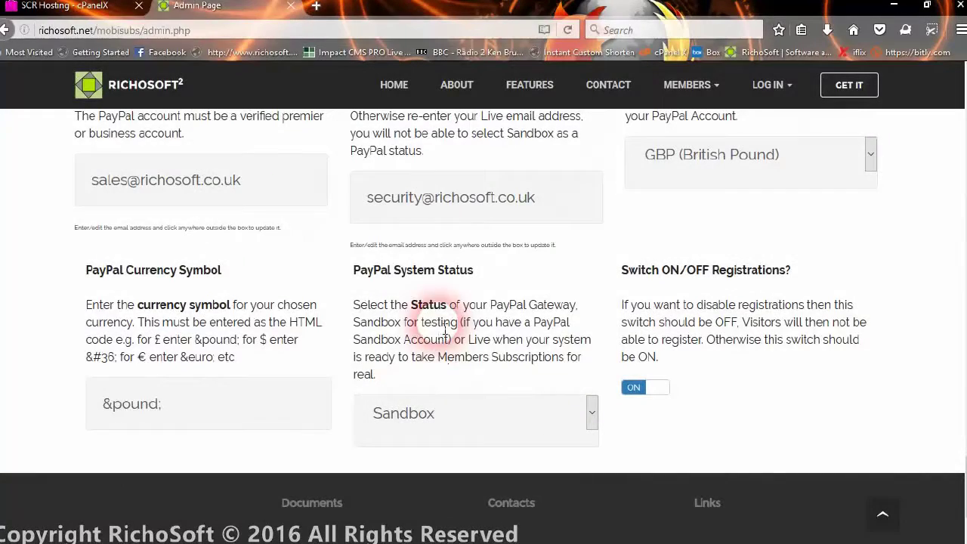
{"action": "scroll", "coordinate": [465, 347], "scroll_direction": "down", "scroll_amount": 2}
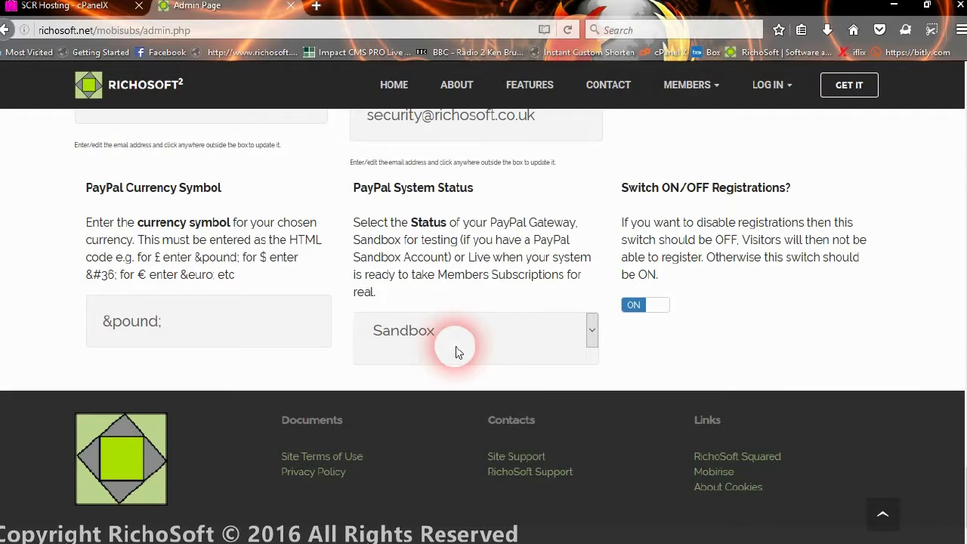
{"action": "left_click", "coordinate": [530, 327]}
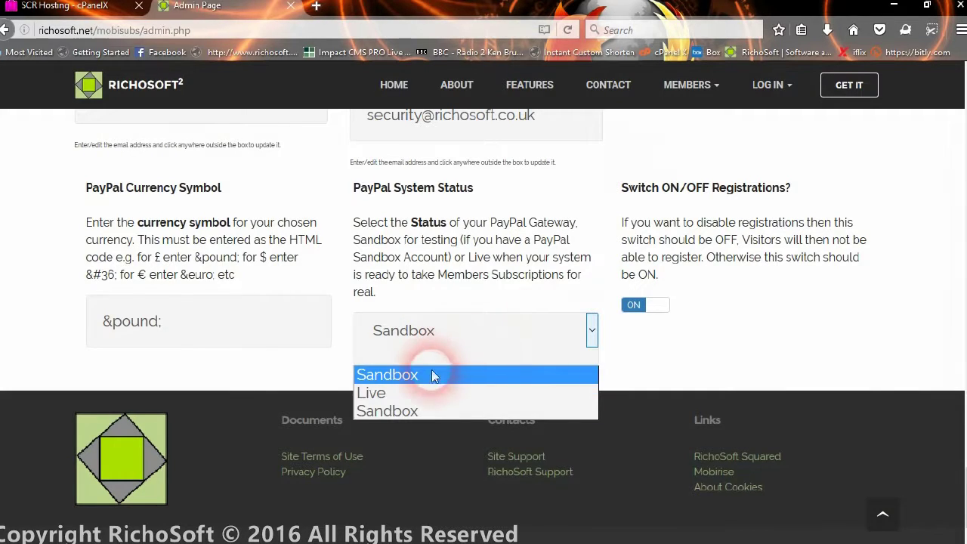
{"action": "left_click", "coordinate": [374, 329]}
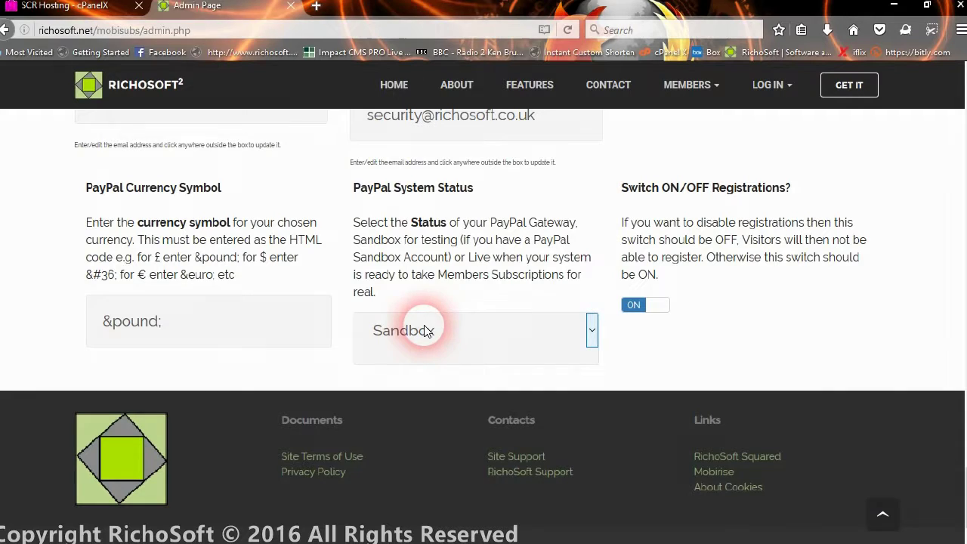
{"action": "left_click", "coordinate": [426, 331]}
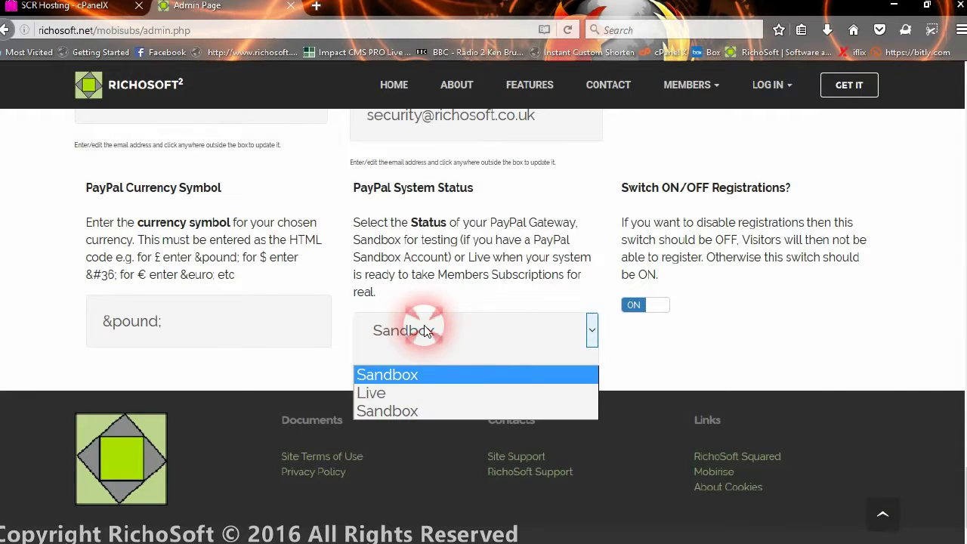
{"action": "left_click", "coordinate": [394, 394]}
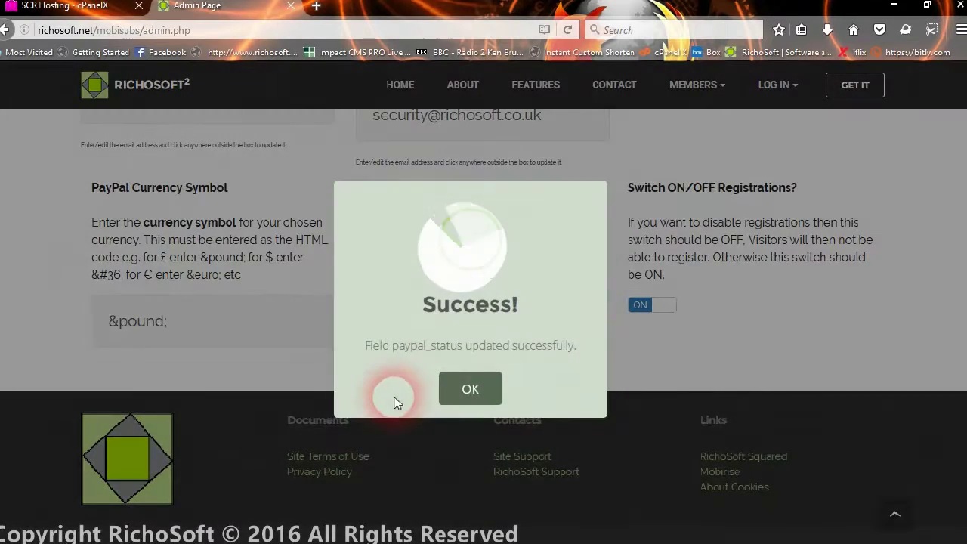
{"action": "left_click", "coordinate": [455, 388]}
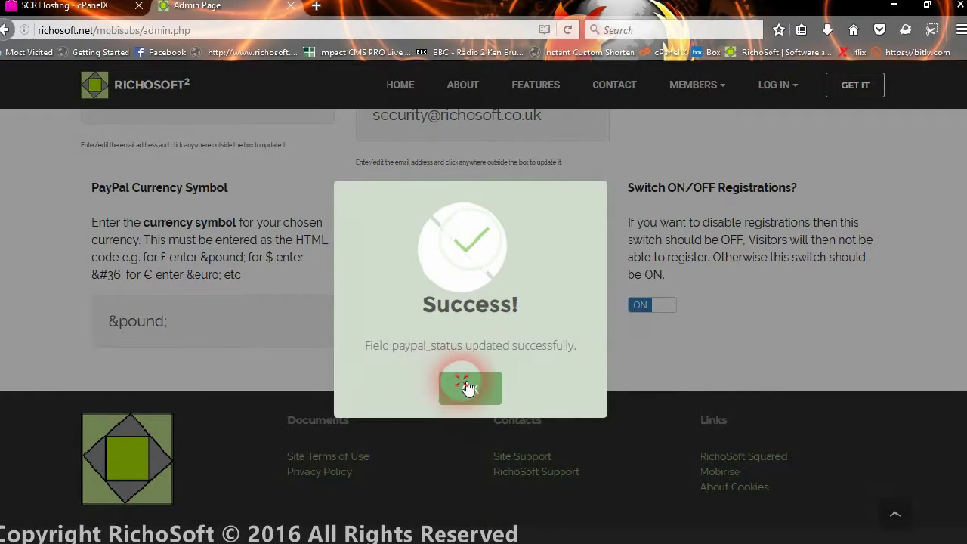
{"action": "left_click", "coordinate": [463, 342]}
{"action": "left_click", "coordinate": [428, 374]}
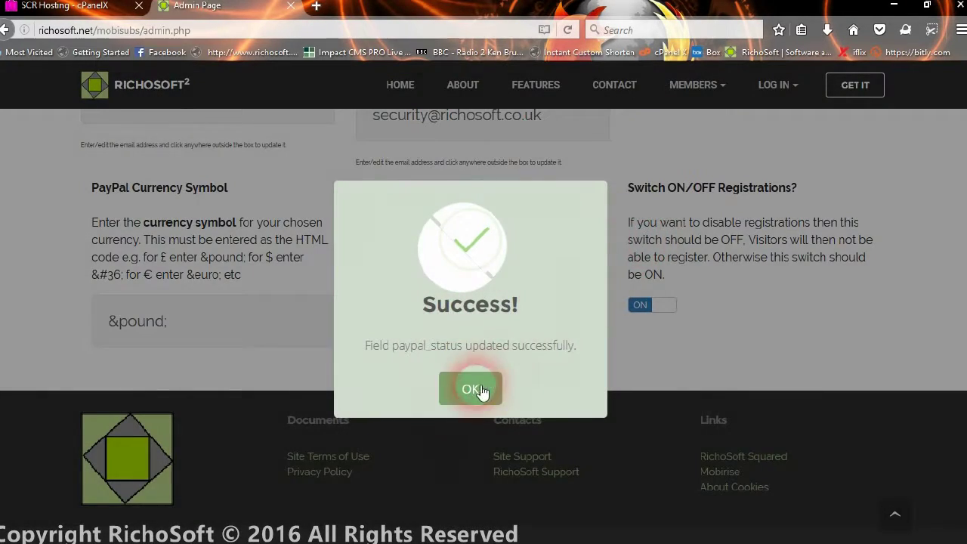
{"action": "left_click", "coordinate": [472, 388]}
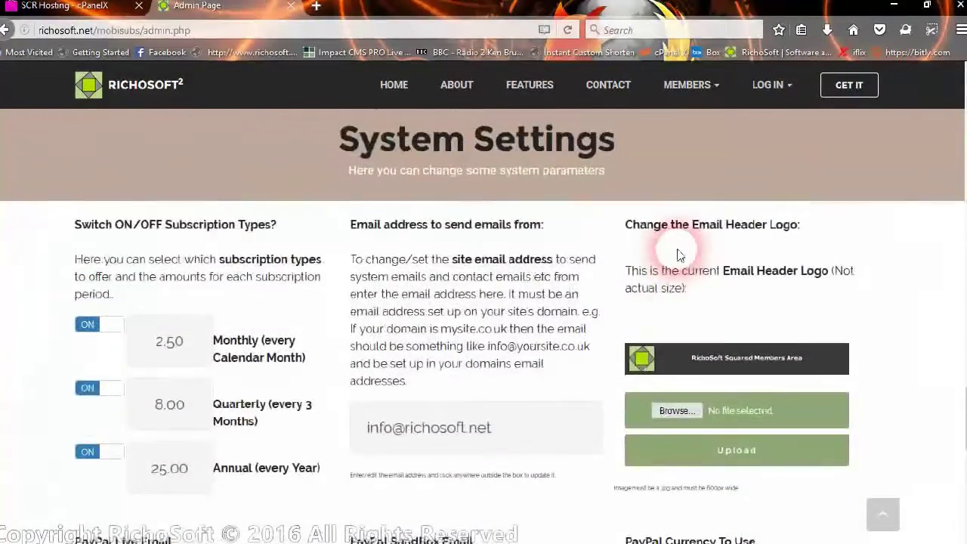
{"action": "scroll", "coordinate": [677, 255], "scroll_direction": "up", "scroll_amount": 10}
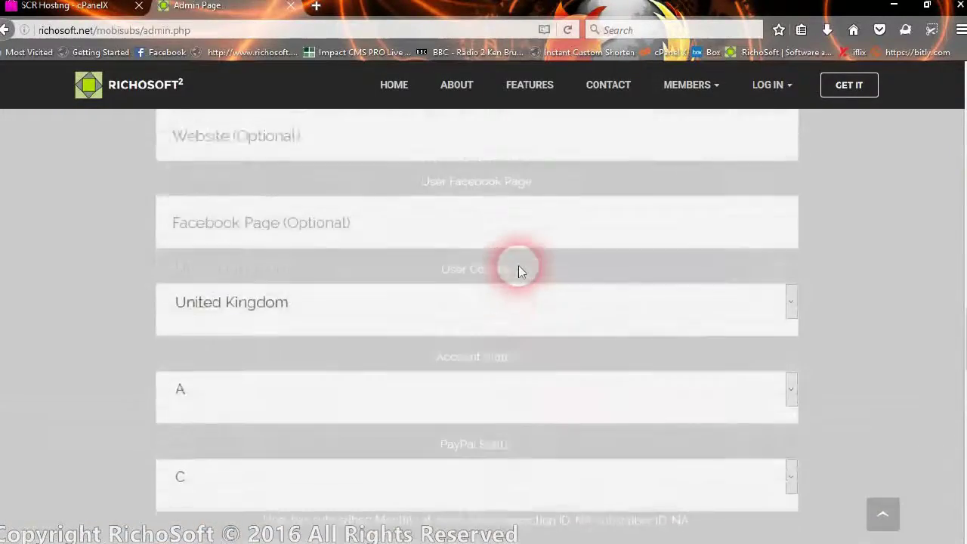
{"action": "scroll", "coordinate": [518, 271], "scroll_direction": "up", "scroll_amount": 7}
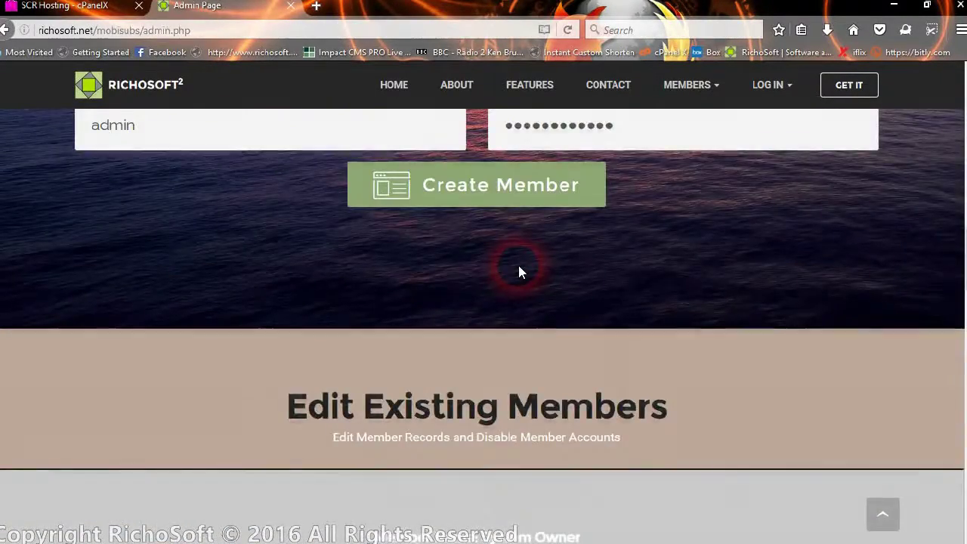
{"action": "scroll", "coordinate": [525, 273], "scroll_direction": "up", "scroll_amount": 1}
{"action": "scroll", "coordinate": [522, 287], "scroll_direction": "down", "scroll_amount": 10}
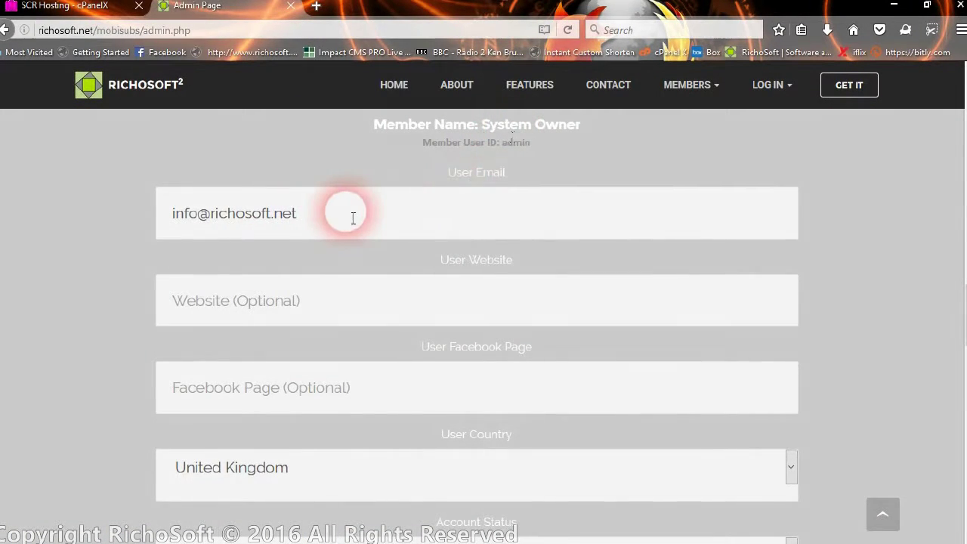
{"action": "left_click", "coordinate": [352, 218]}
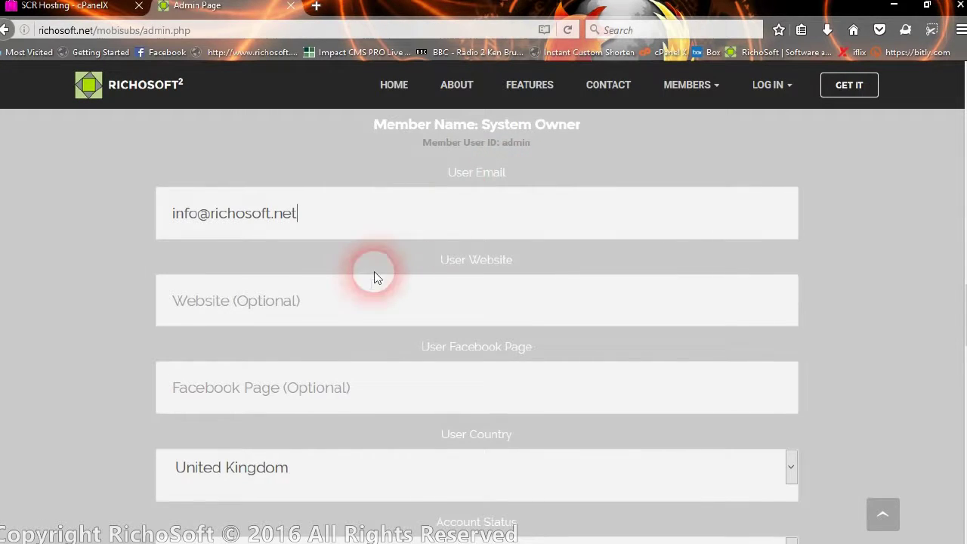
{"action": "scroll", "coordinate": [351, 301], "scroll_direction": "down", "scroll_amount": 2}
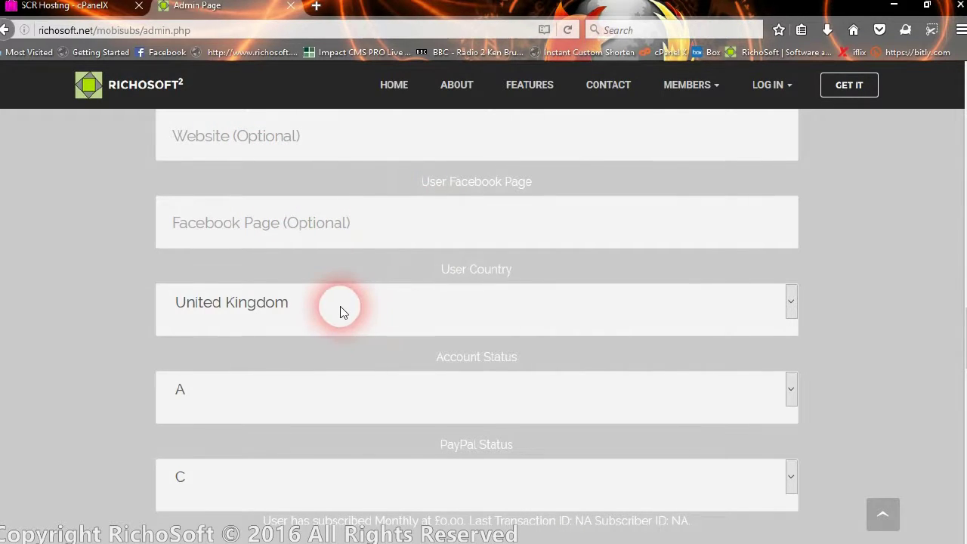
{"action": "scroll", "coordinate": [356, 351], "scroll_direction": "down", "scroll_amount": 2}
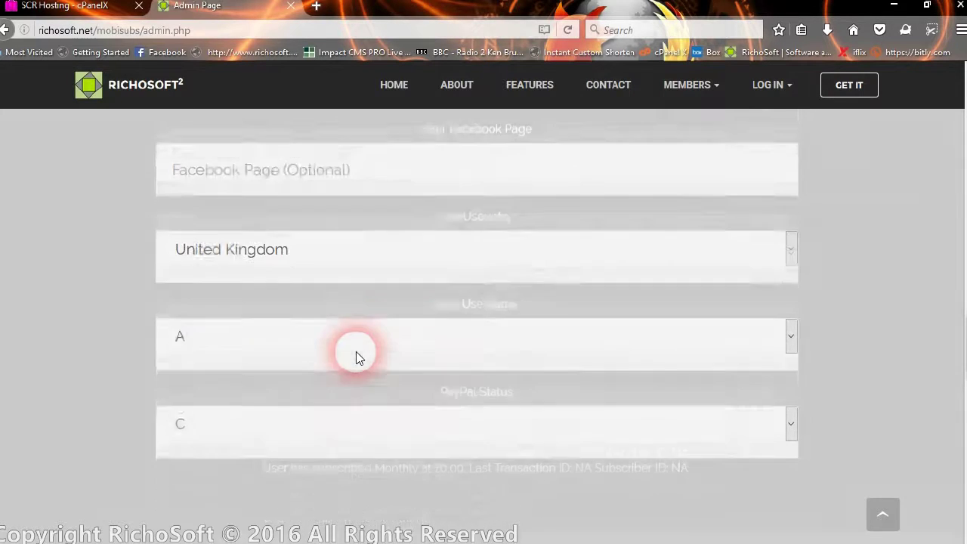
{"action": "left_click", "coordinate": [316, 321]}
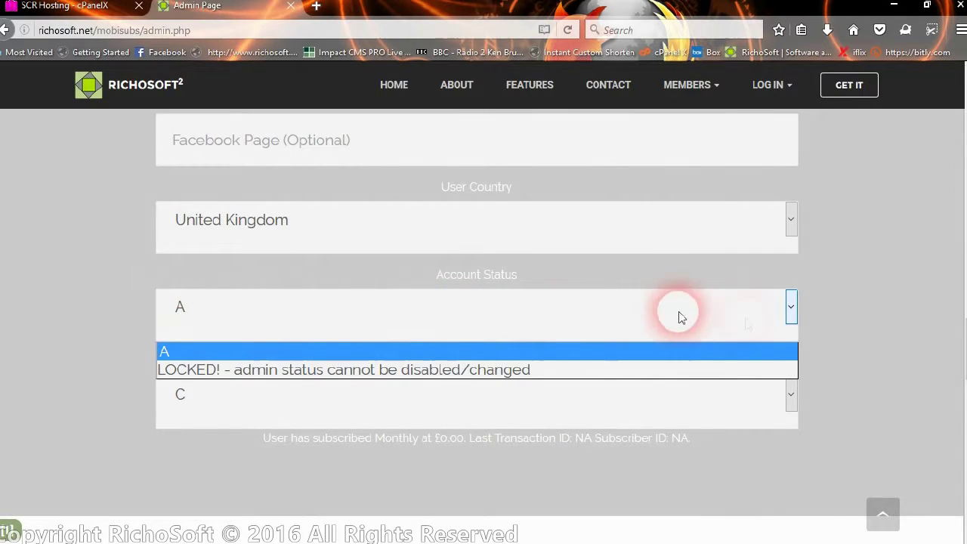
{"action": "left_click", "coordinate": [131, 323]}
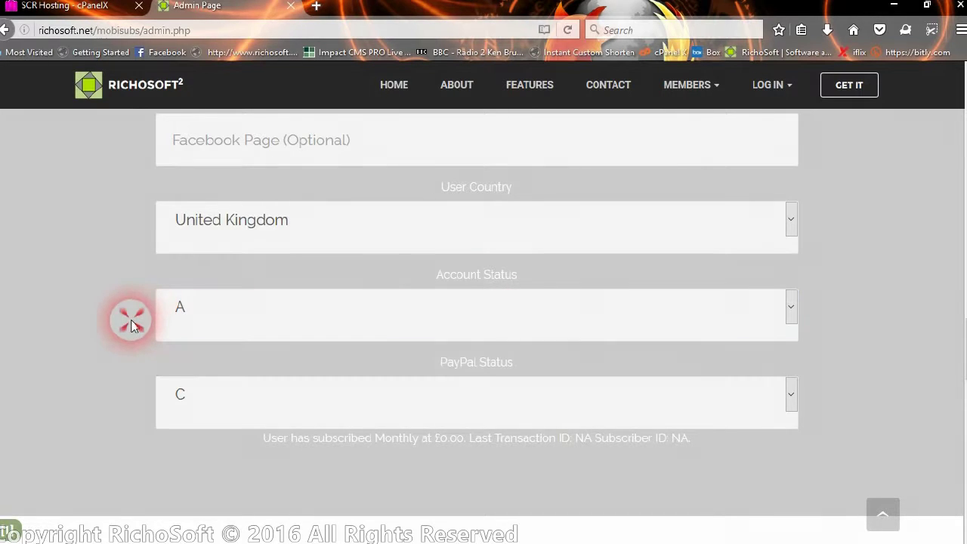
{"action": "left_click", "coordinate": [304, 318]}
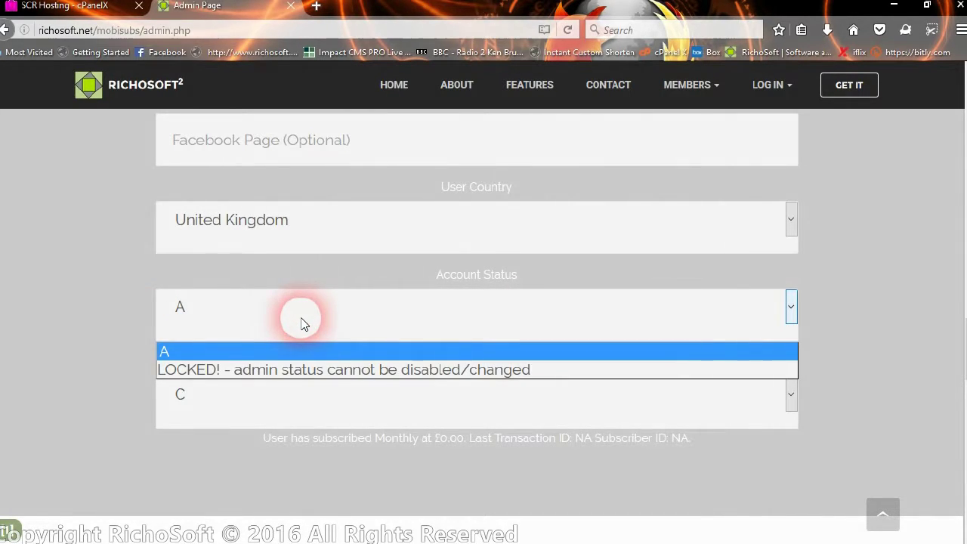
{"action": "left_click", "coordinate": [303, 321]}
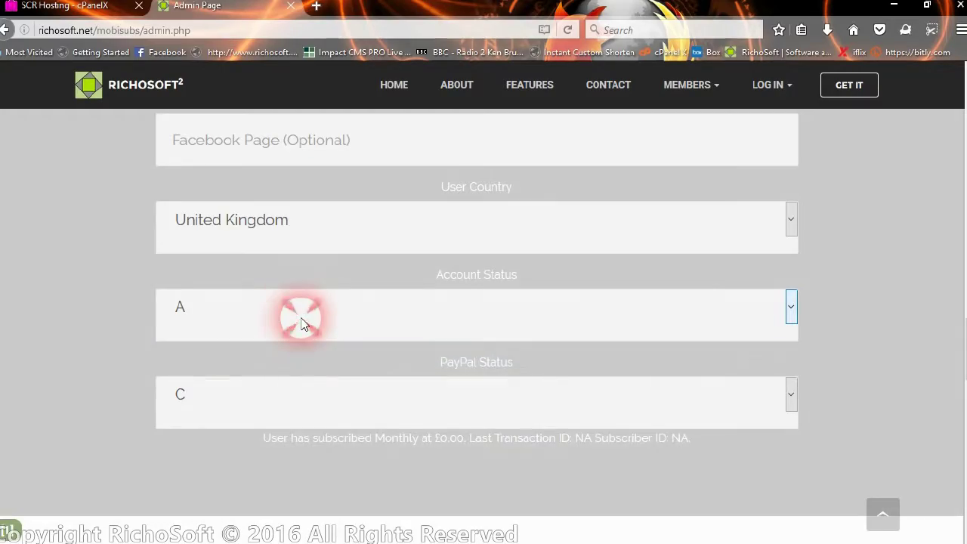
{"action": "left_click", "coordinate": [853, 327]}
{"action": "scroll", "coordinate": [853, 328], "scroll_direction": "up", "scroll_amount": 20}
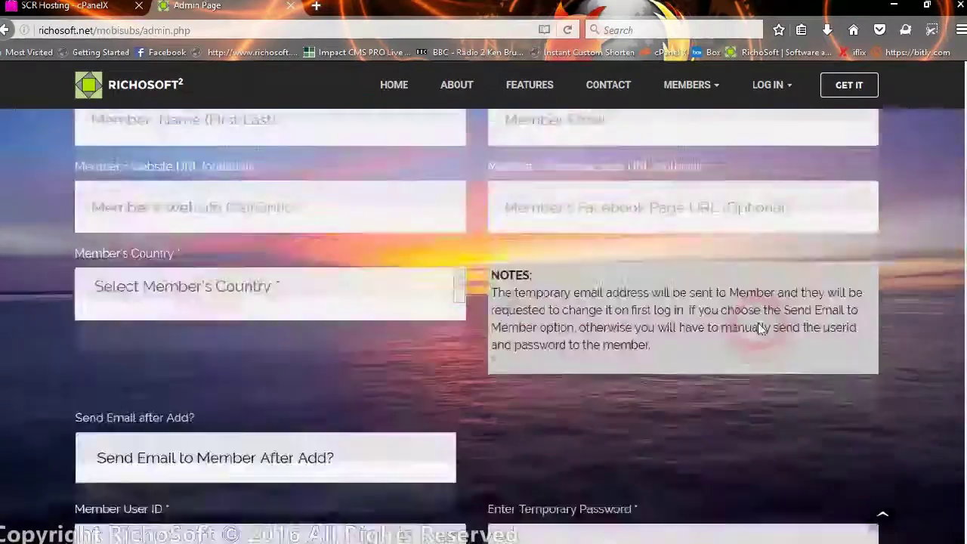
Scroll back to the Admin Page top with Add Members, Edit Members and System Settings.
{"action": "scroll", "coordinate": [722, 325], "scroll_direction": "up", "scroll_amount": 4}
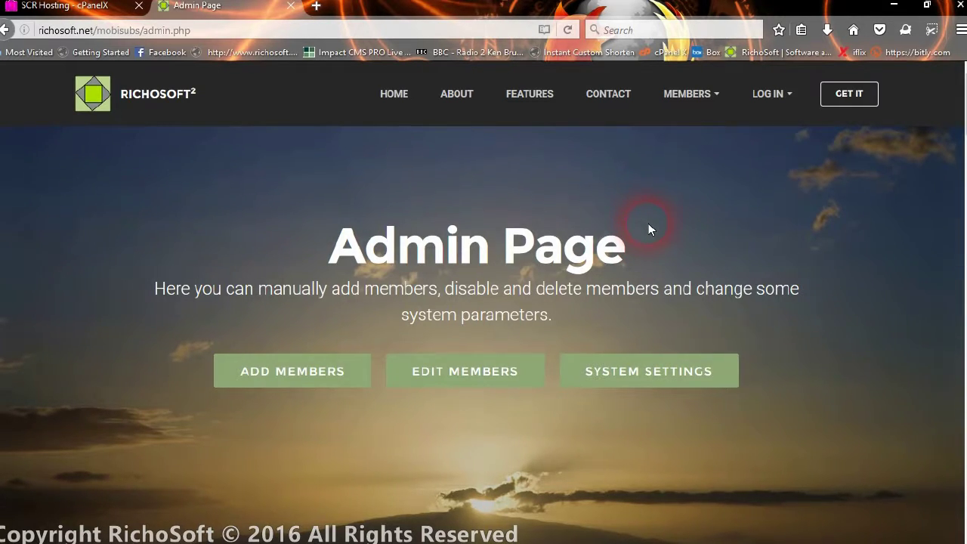
{"action": "mouse_move", "coordinate": [812, 535]}
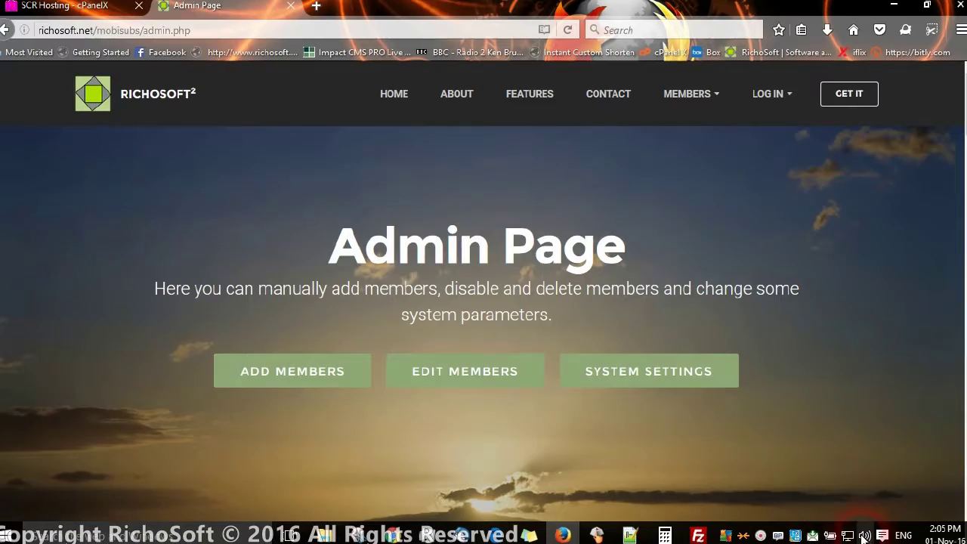